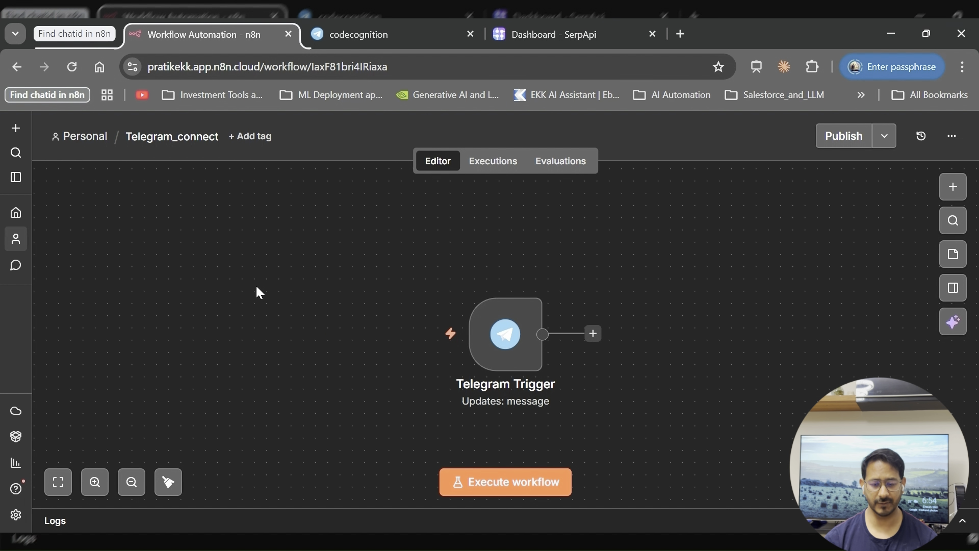
Step: Open the INFO WATCH: TelegramBot workflow from the Personal project's workflow list
click(106, 136)
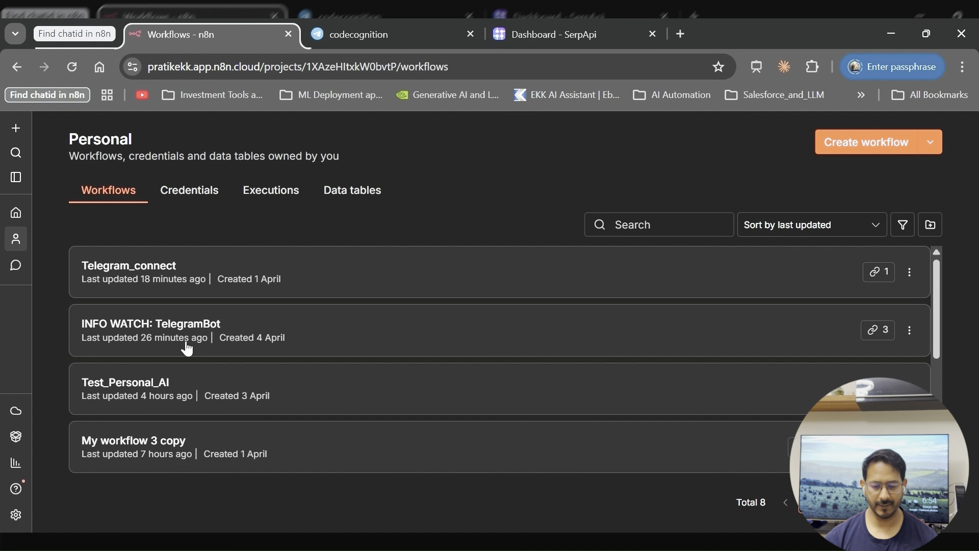
click(186, 344)
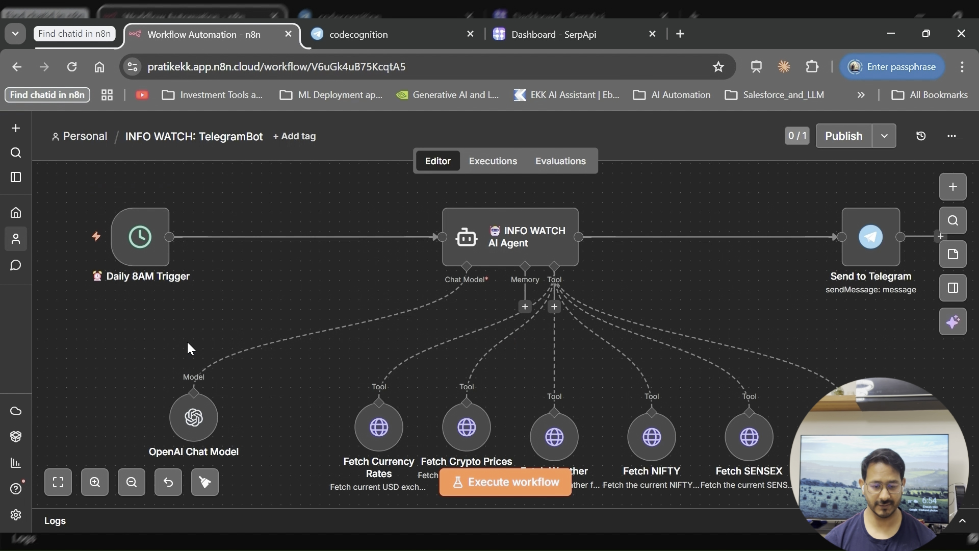
mouse_move(137, 246)
mouse_move(540, 253)
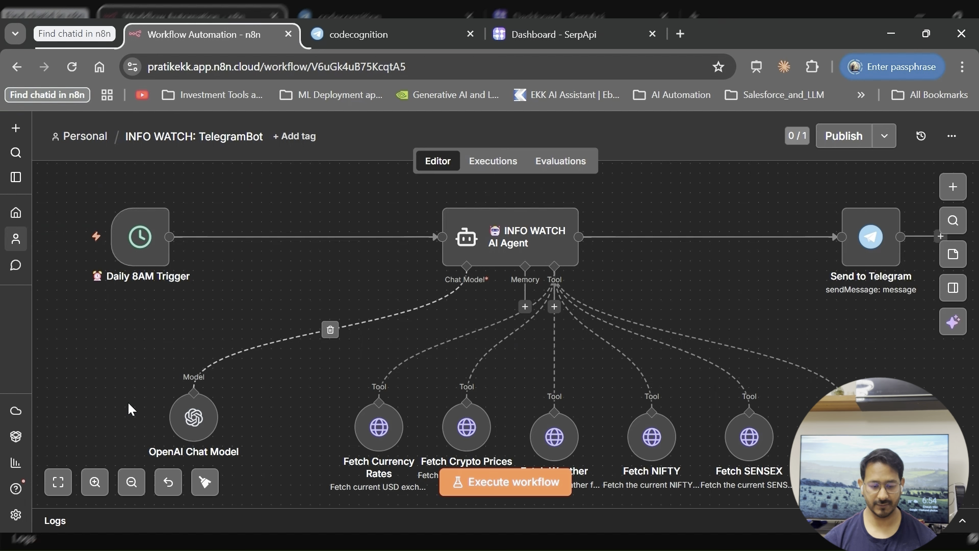
Step: Move the OpenAI Chat Model node closer to the INFO WATCH AI Agent and deselect it
mouse_move(195, 426)
drag(195, 426, 253, 370)
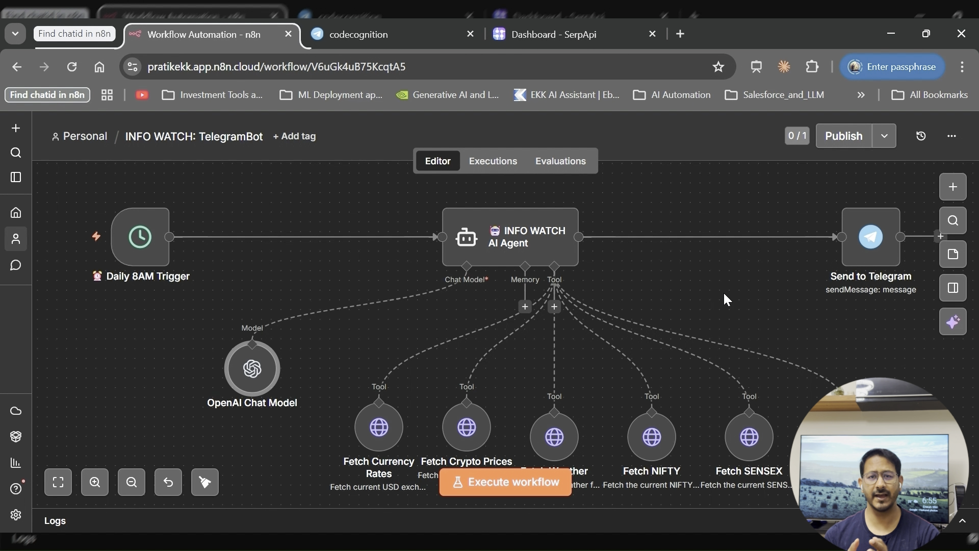
click(770, 190)
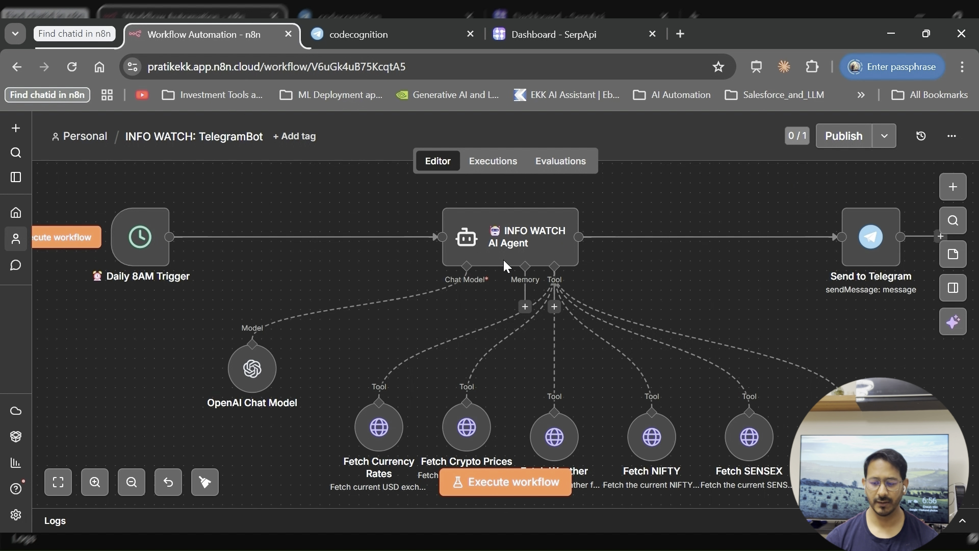
Step: Add a Schedule Trigger node to the workflow and look through its trigger rules
click(947, 192)
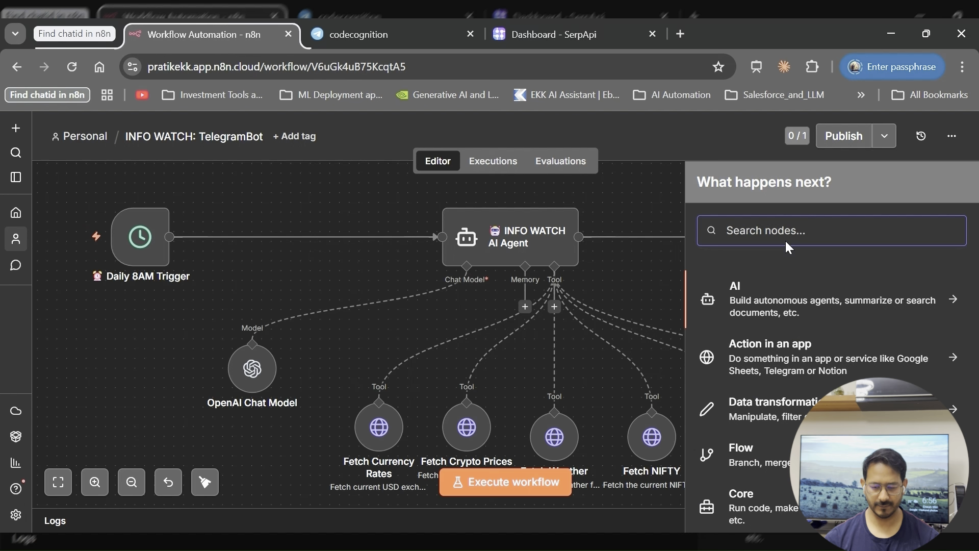
text(sche)
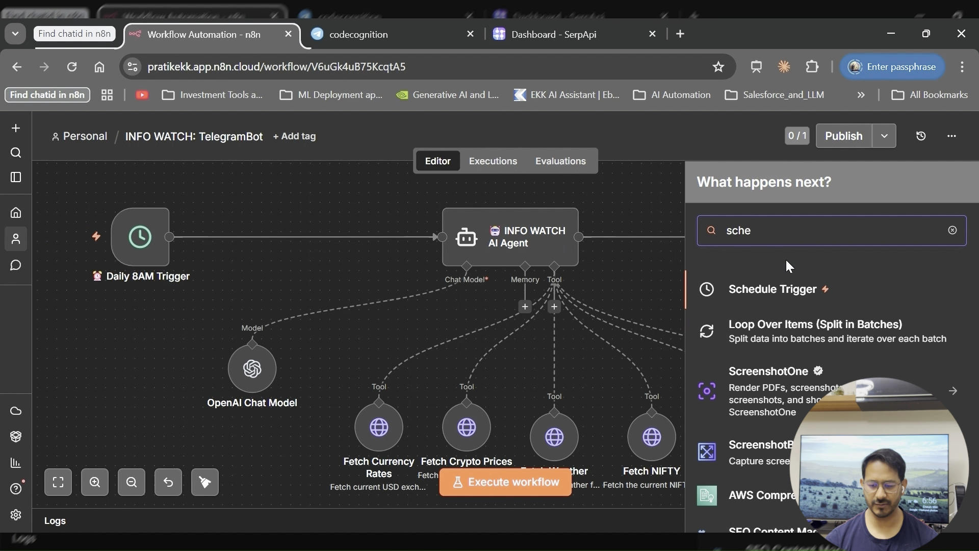
click(785, 289)
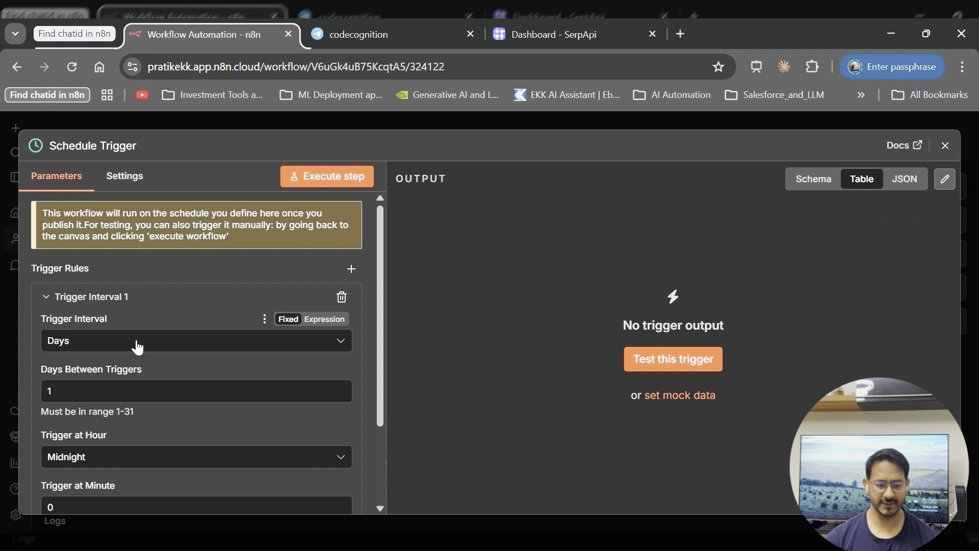
scroll(192, 321, down, 1)
scroll(191, 316, down, 1)
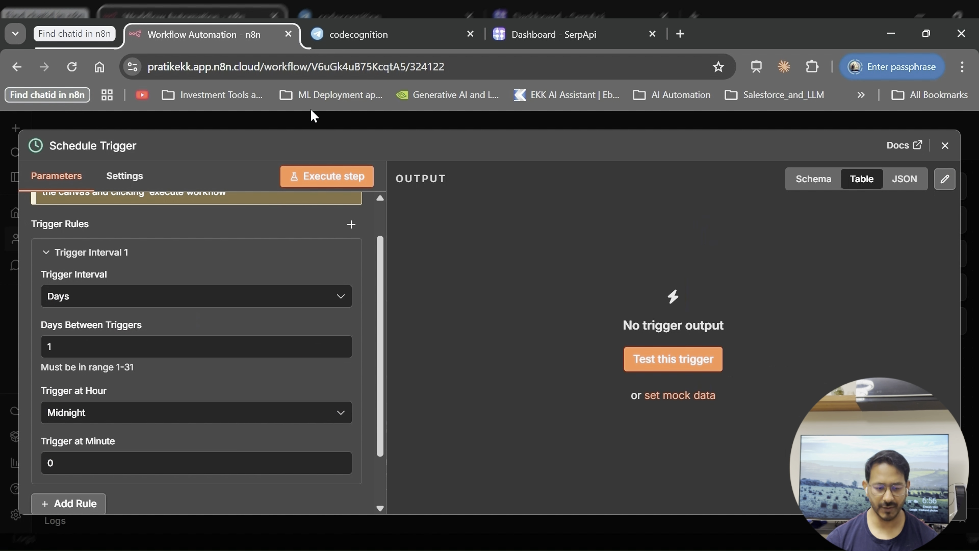
click(309, 114)
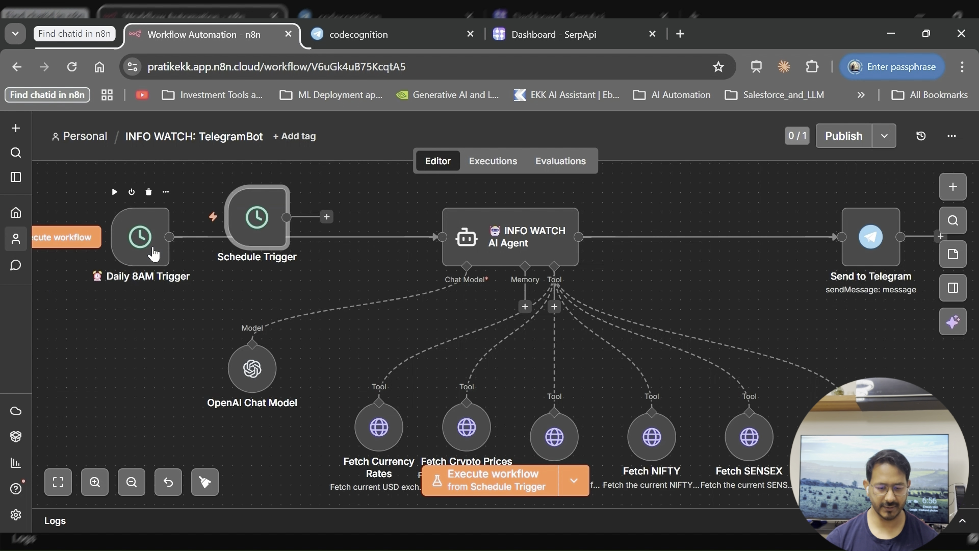
Step: Move the Daily 8AM Trigger node slightly lower on the canvas and delete the extra Schedule Trigger node
drag(153, 253, 137, 277)
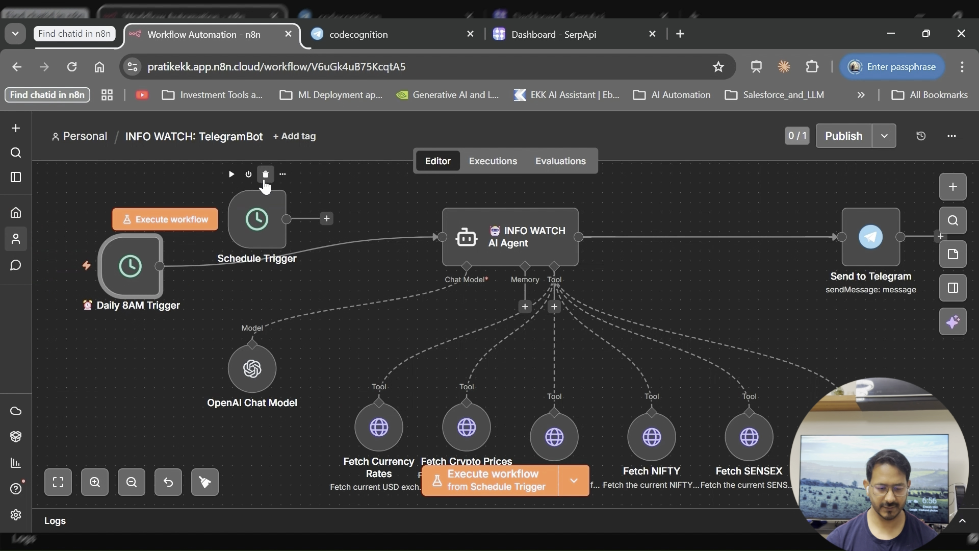
click(265, 174)
Step: Review the trigger interval, day, hour and minute settings of the Daily 8AM Trigger node
double_click(128, 274)
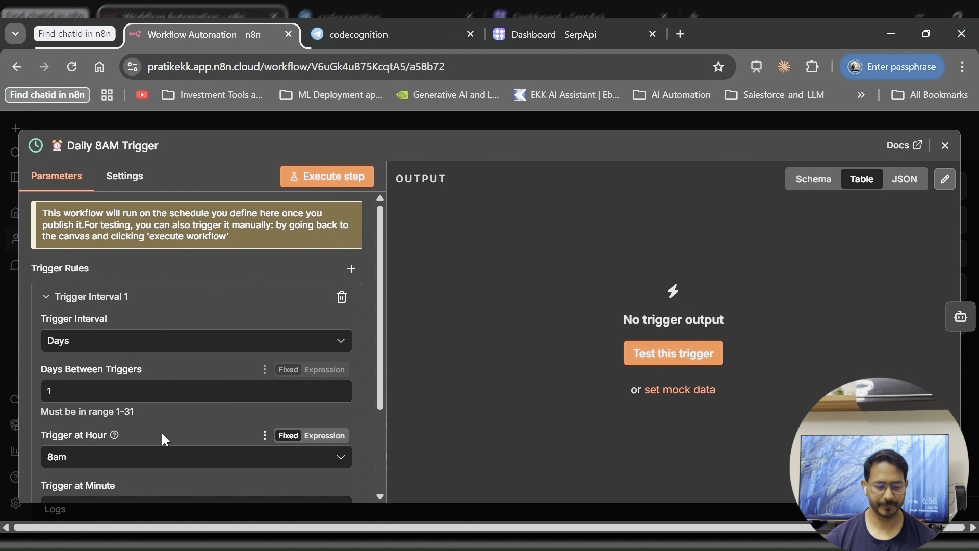
scroll(162, 433, down, 2)
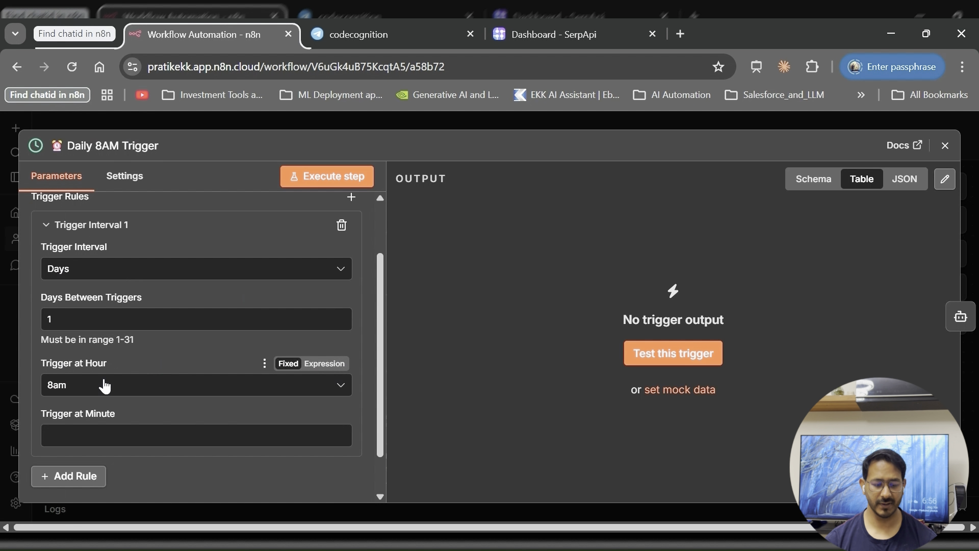
scroll(112, 397, down, 1)
scroll(121, 408, down, 1)
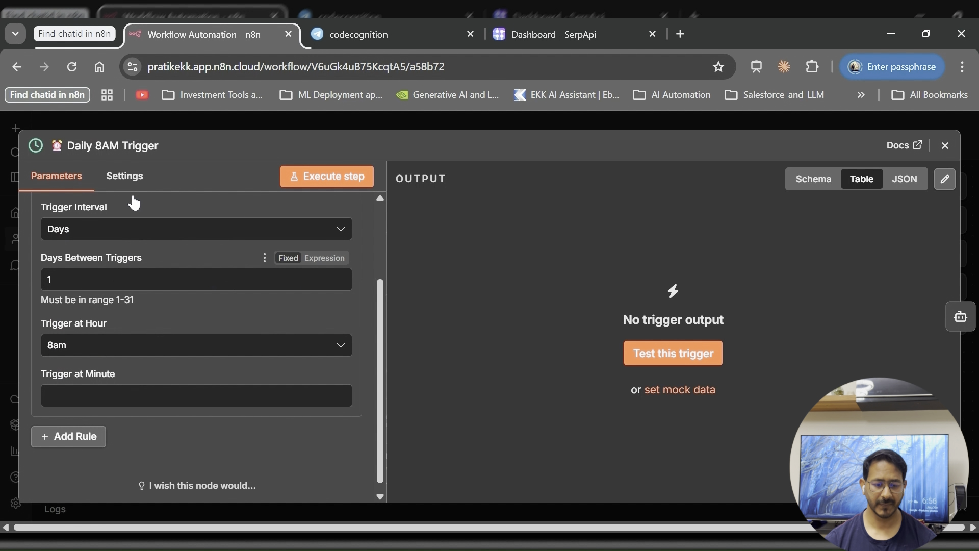
click(209, 126)
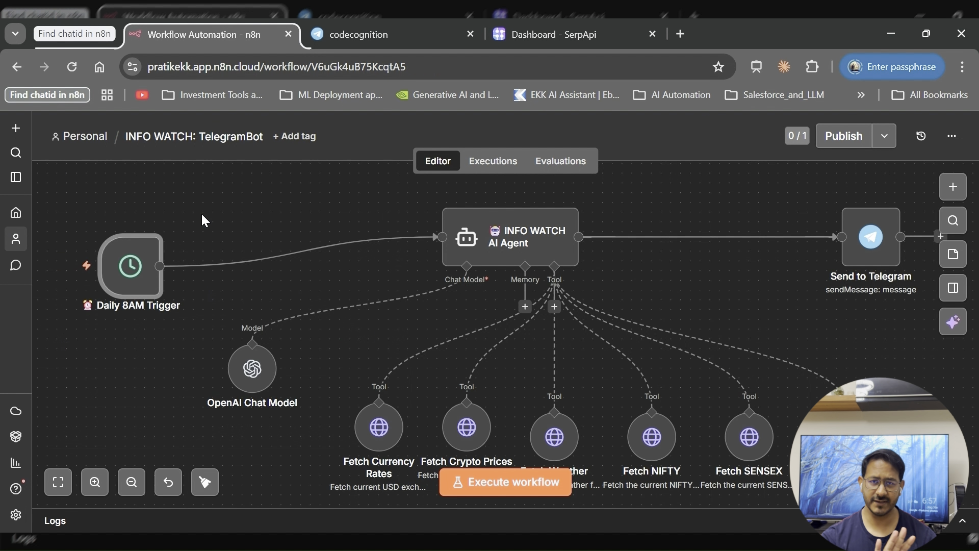
Step: Add an AI Agent node to the workflow and delete it again
mouse_move(151, 233)
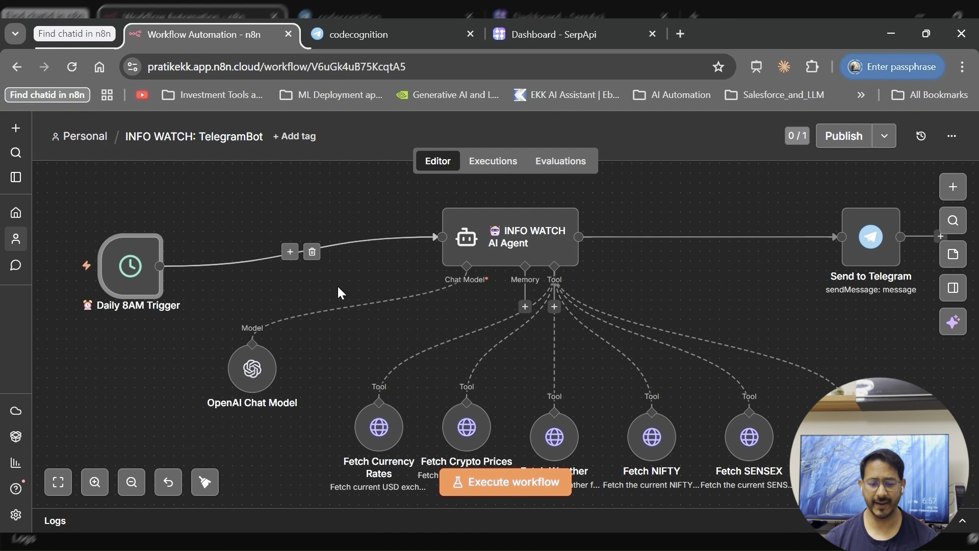
click(952, 189)
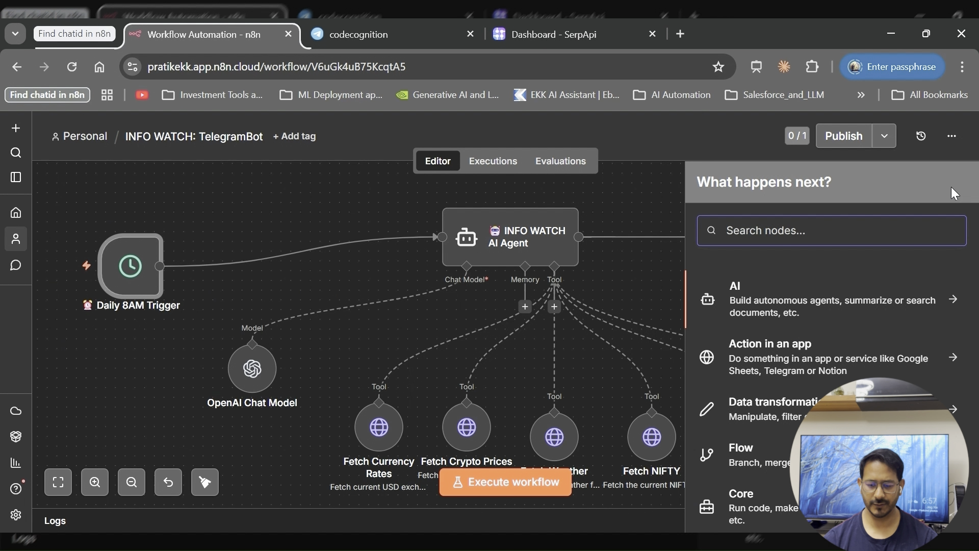
click(827, 301)
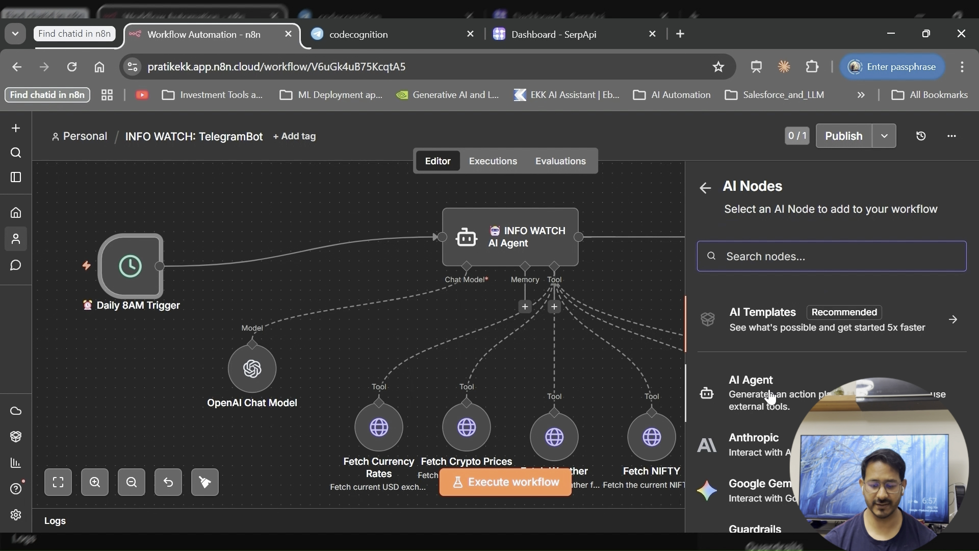
click(770, 397)
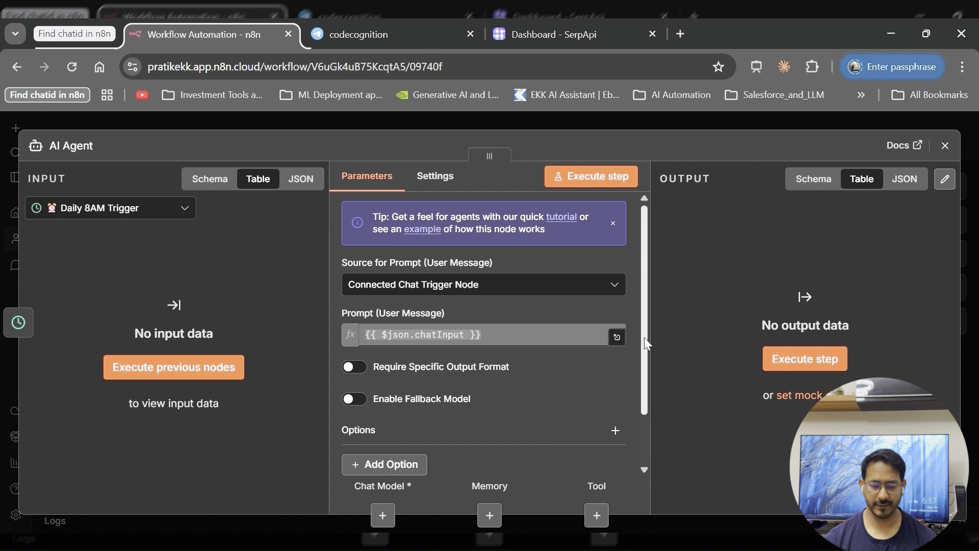
click(426, 118)
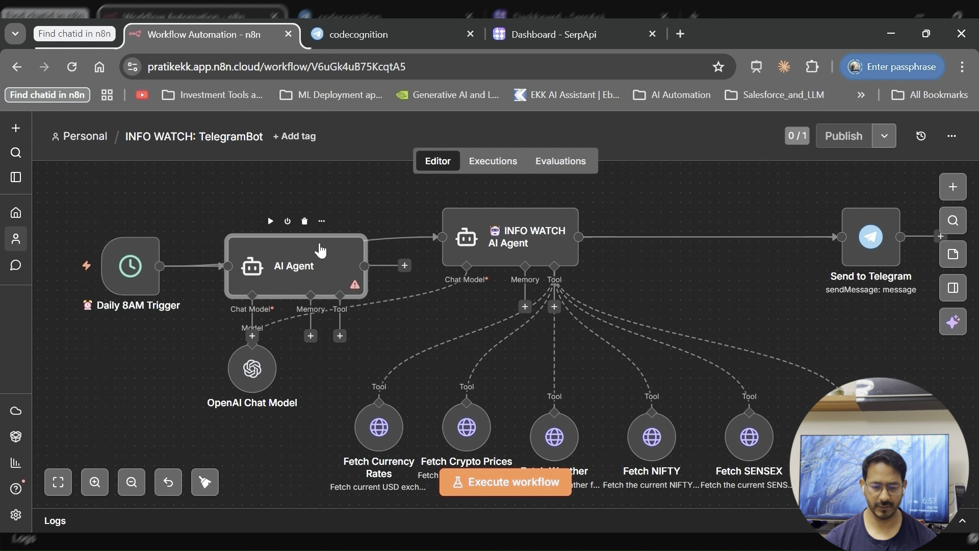
click(302, 221)
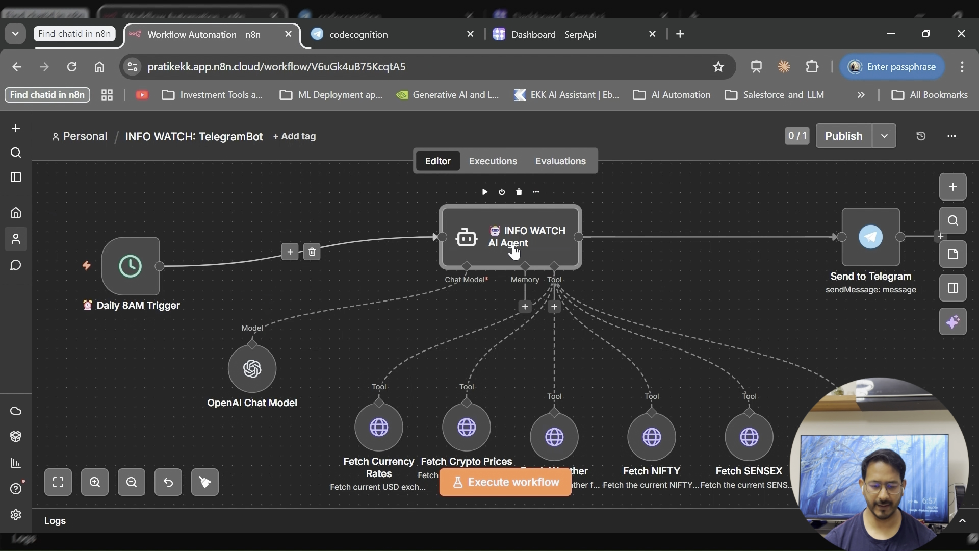
Step: Open the INFO WATCH AI Agent node and examine the available agent types, keeping Tools Agent
double_click(514, 252)
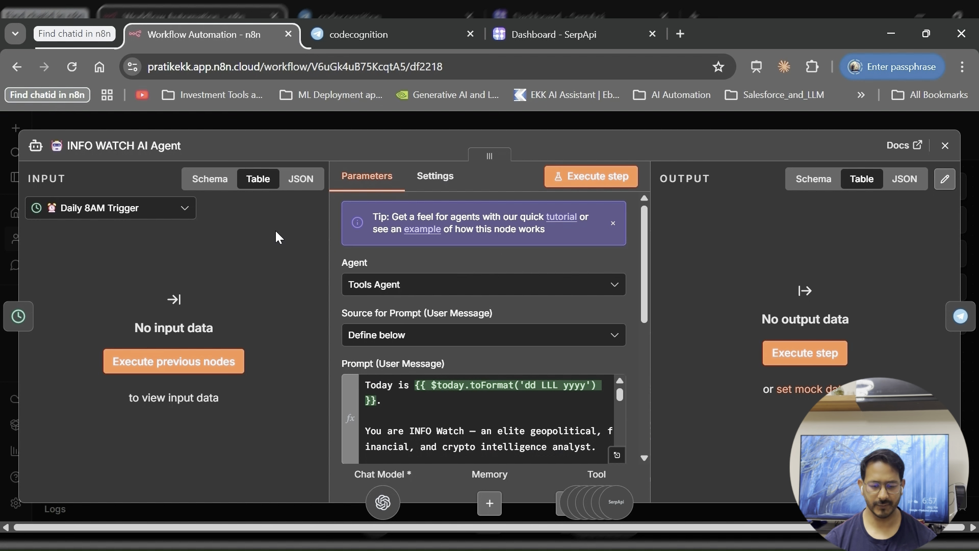
click(470, 284)
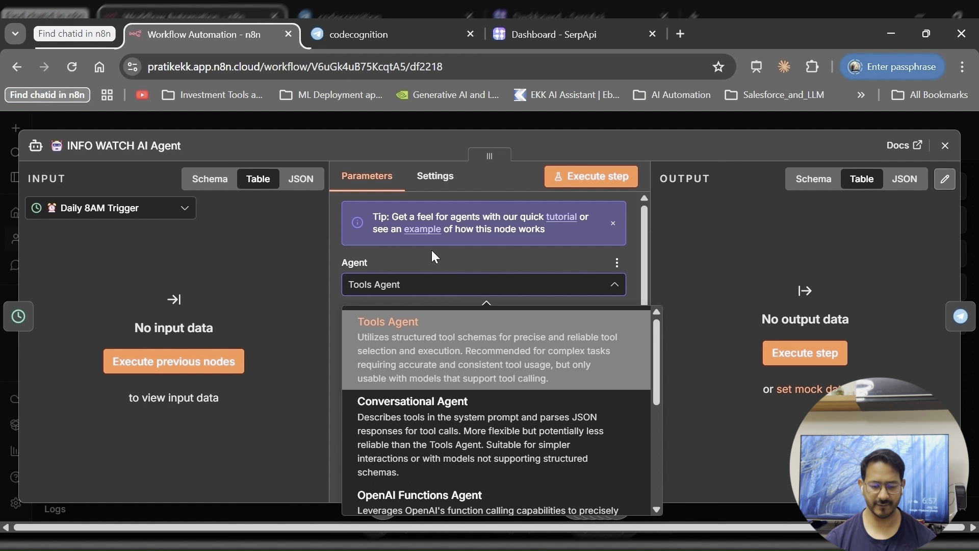
scroll(406, 422, down, 2)
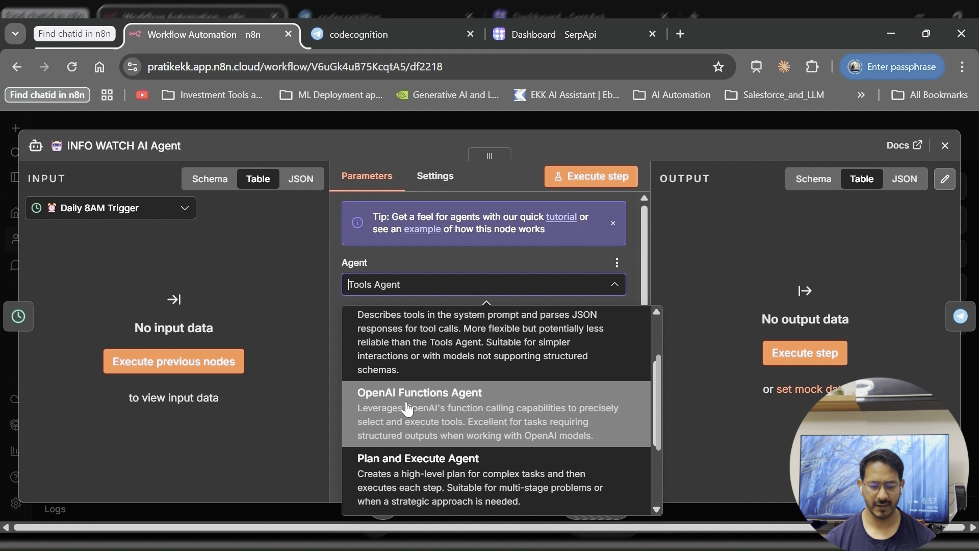
scroll(407, 409, down, 1)
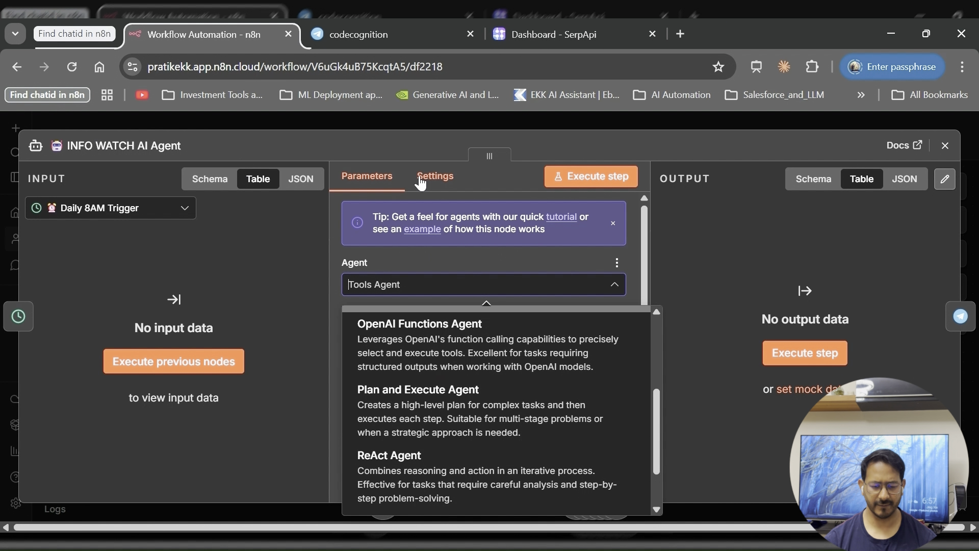
click(401, 142)
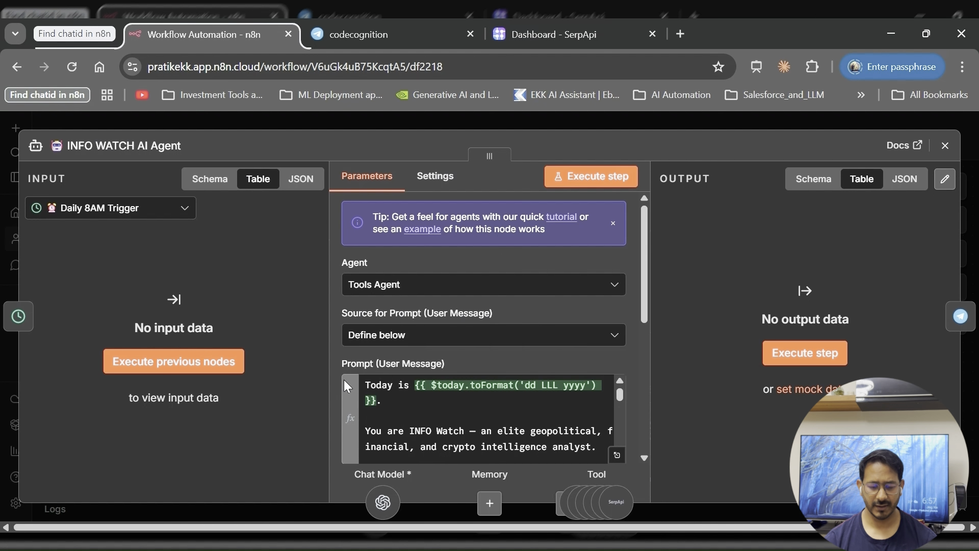
Step: Read through the INFO WATCH AI Agent's user prompt and system message, and return to the canvas
scroll(401, 396, down, 1)
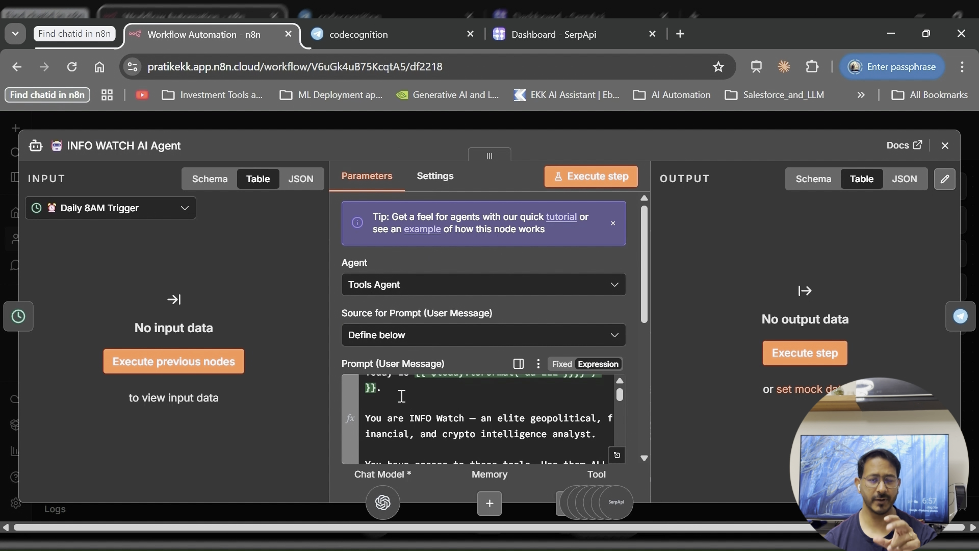
scroll(401, 396, up, 1)
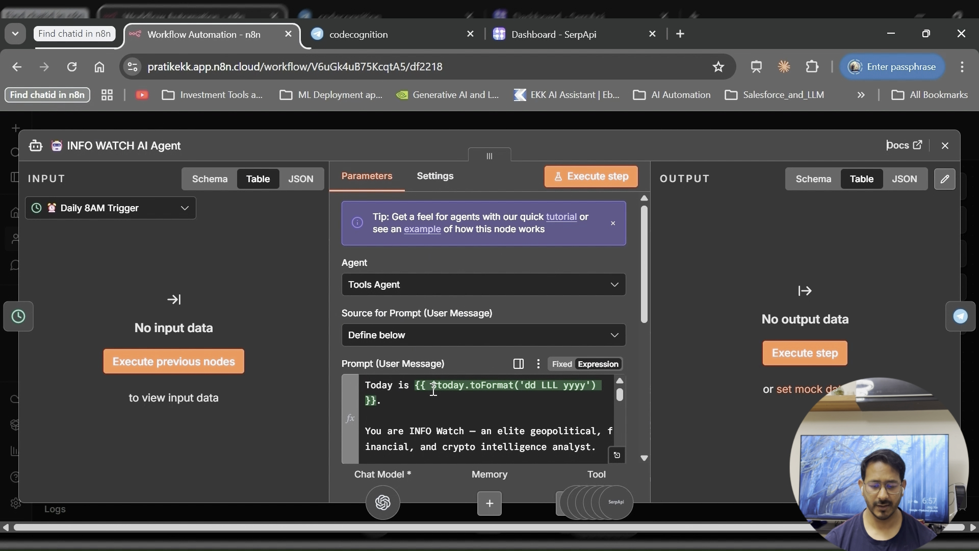
scroll(436, 383, down, 1)
scroll(438, 376, down, 2)
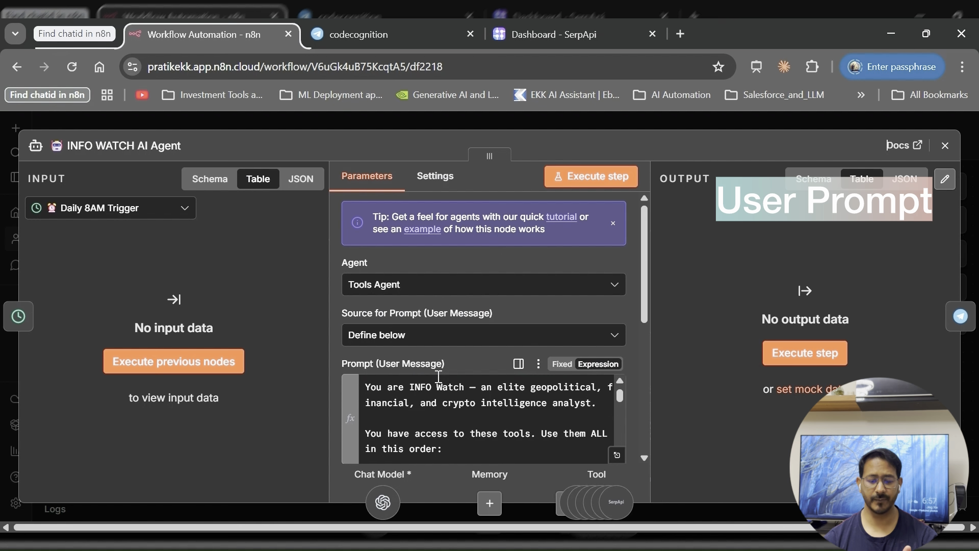
scroll(438, 376, down, 2)
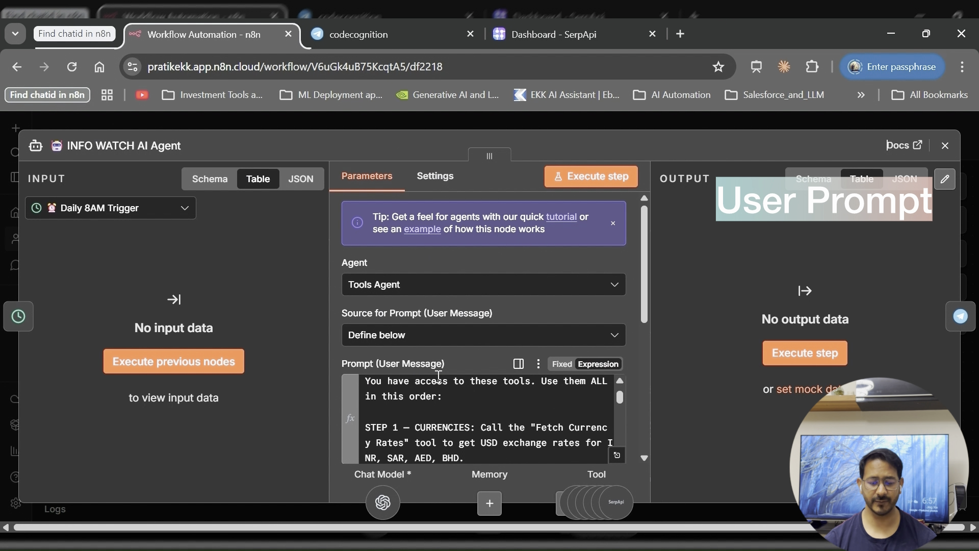
scroll(438, 377, down, 5)
scroll(634, 330, down, 1)
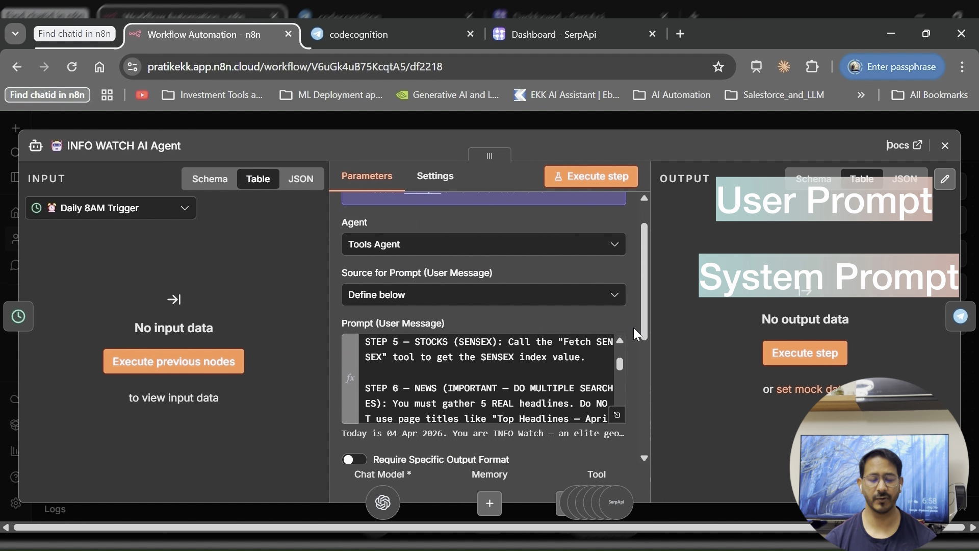
scroll(634, 332, down, 5)
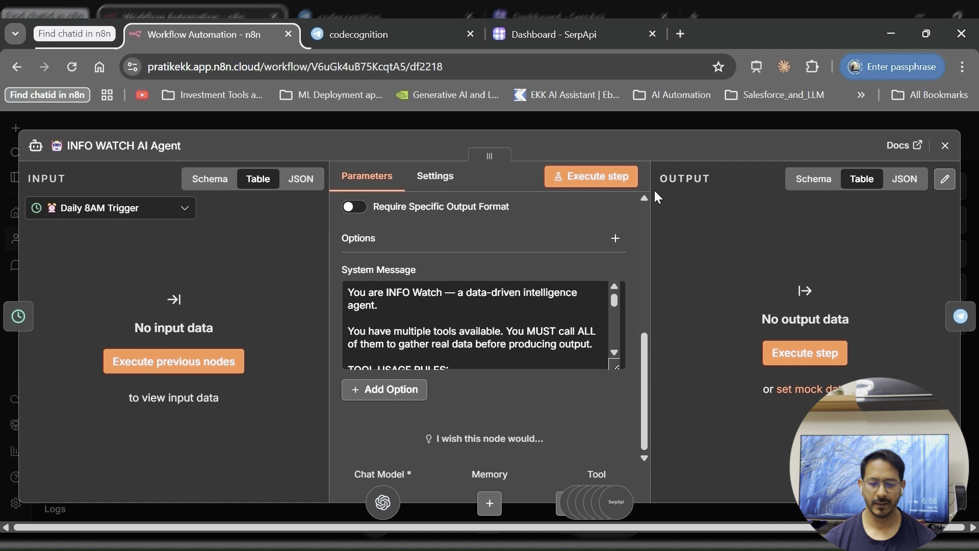
click(594, 125)
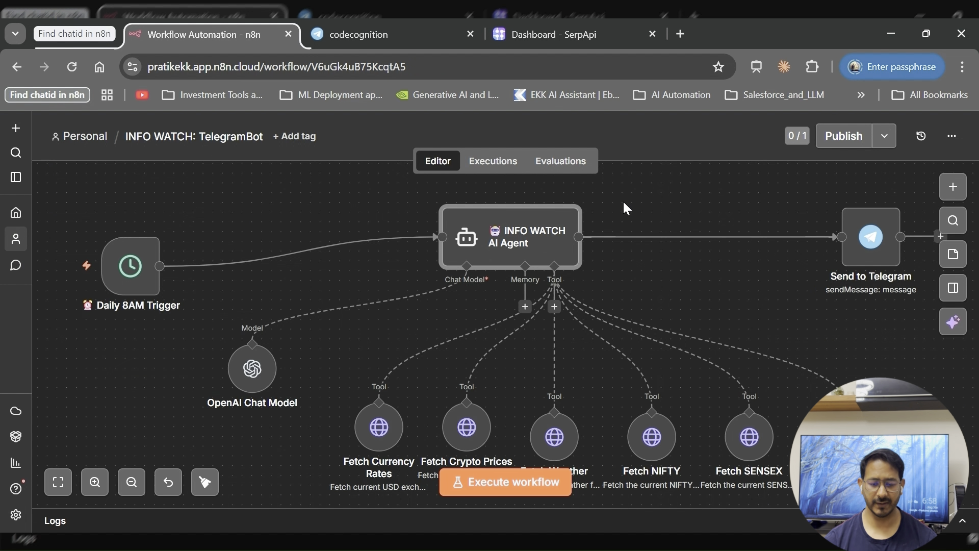
Step: Move the OpenAI Chat Model node slightly lower, beside the Fetch Currency Rates tool
mouse_move(454, 295)
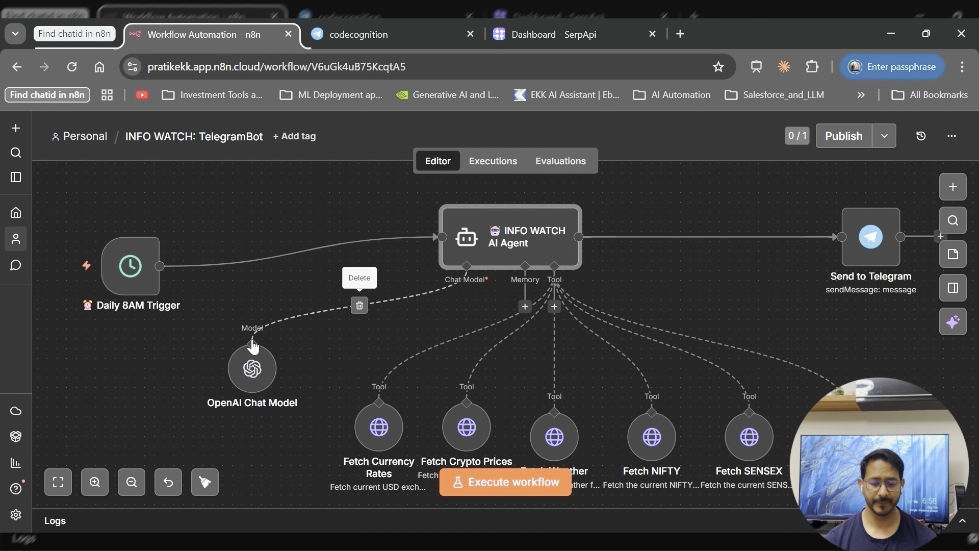
drag(255, 371, 274, 400)
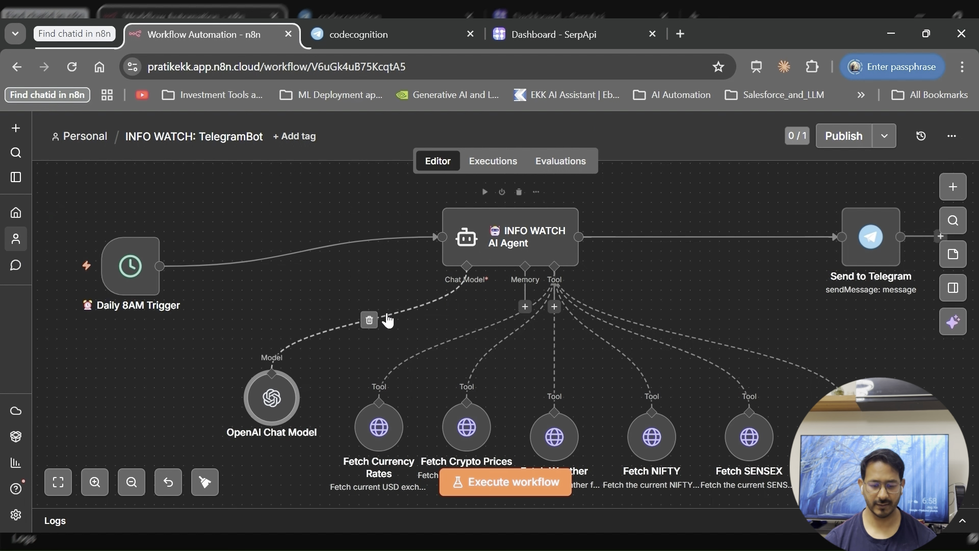
Step: Disconnect the OpenAI Chat Model from the AI Agent and browse the language models offered for its Chat Model input
click(369, 320)
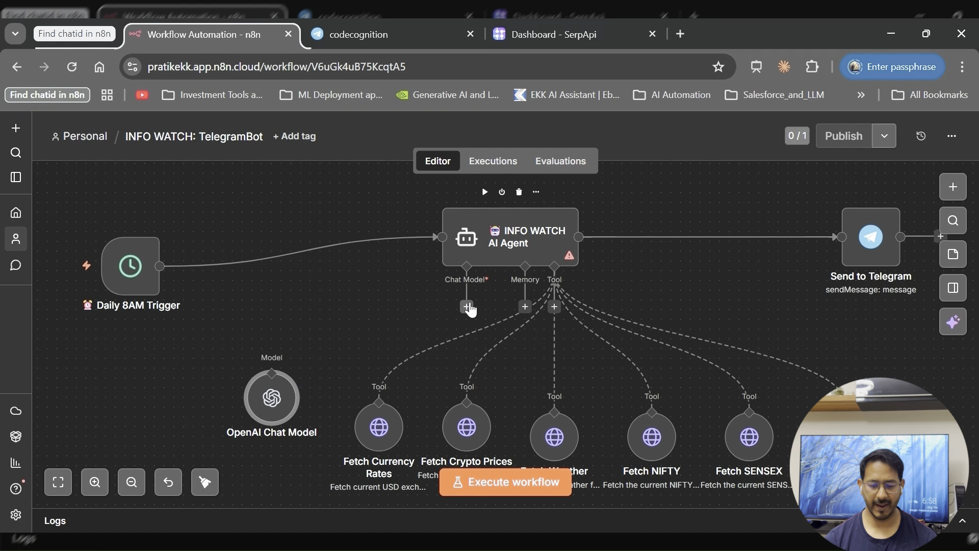
click(467, 307)
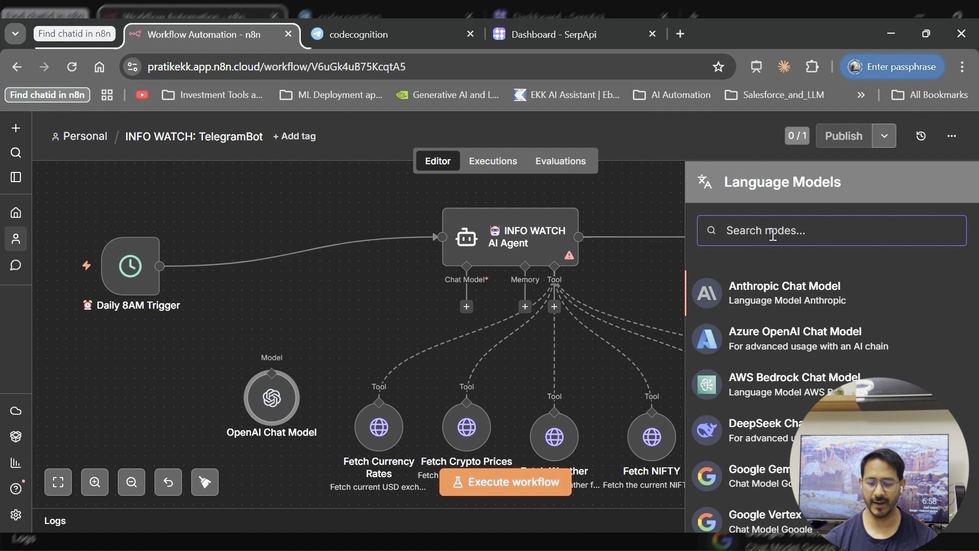
scroll(781, 358, down, 1)
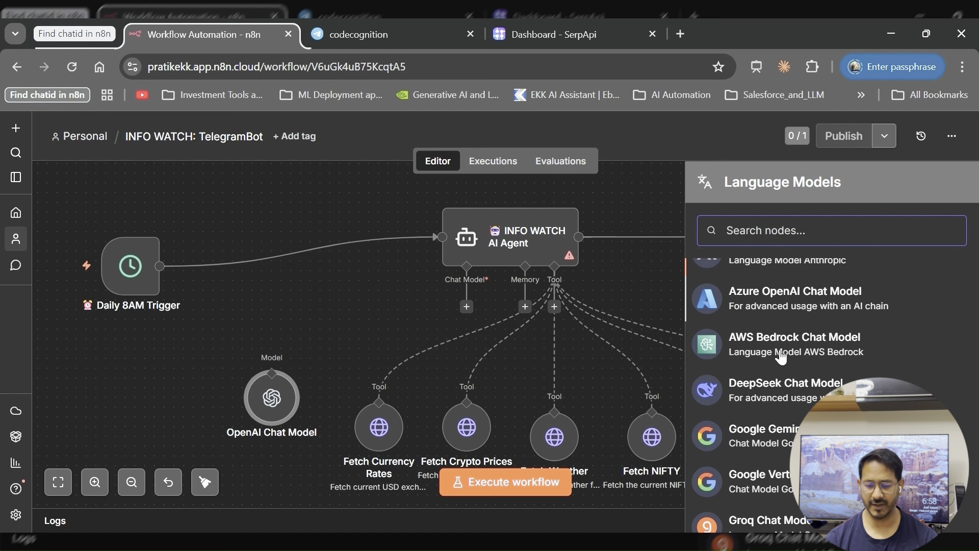
scroll(781, 357, down, 1)
scroll(781, 357, down, 2)
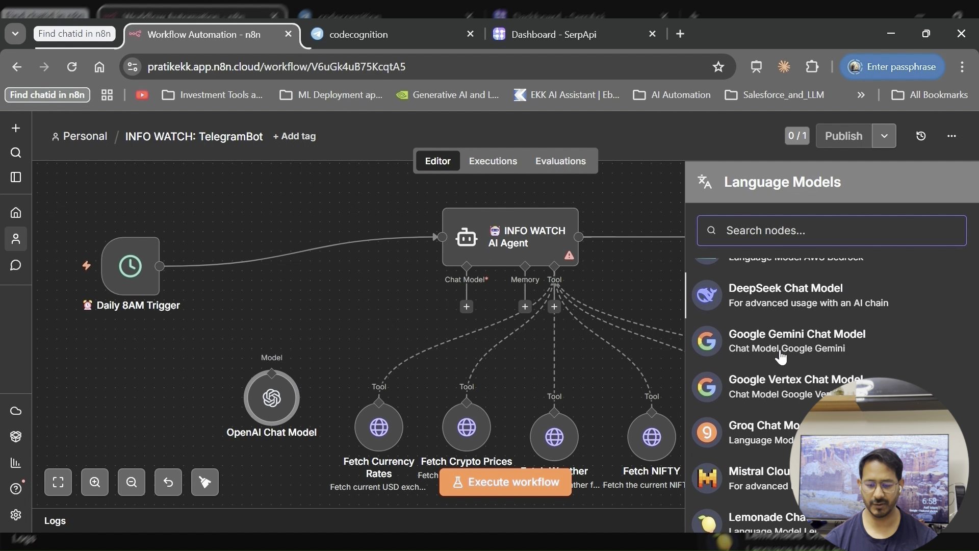
scroll(781, 358, down, 2)
scroll(781, 357, down, 1)
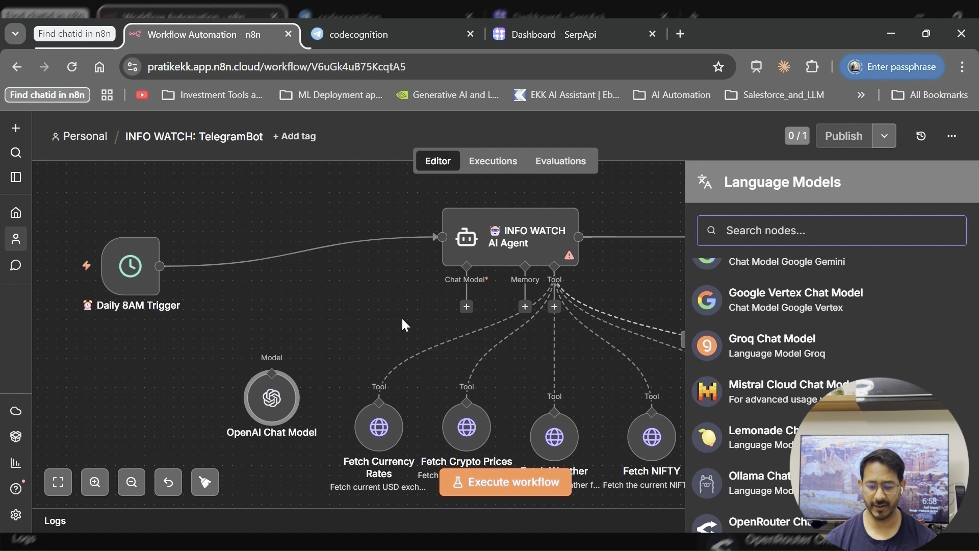
scroll(764, 448, down, 3)
scroll(765, 447, down, 2)
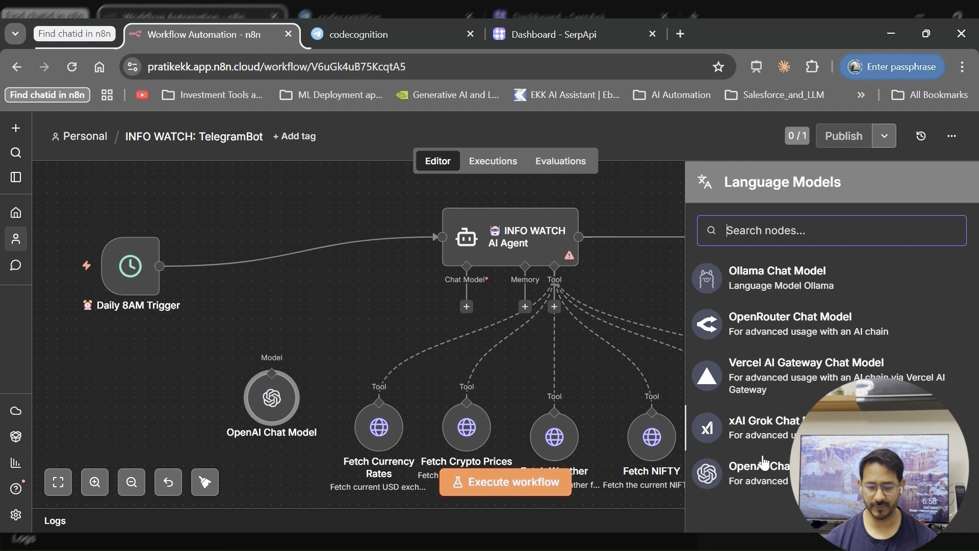
Step: Reconnect the AI Agent's Chat Model input to the existing OpenAI Chat Model node
mouse_move(361, 415)
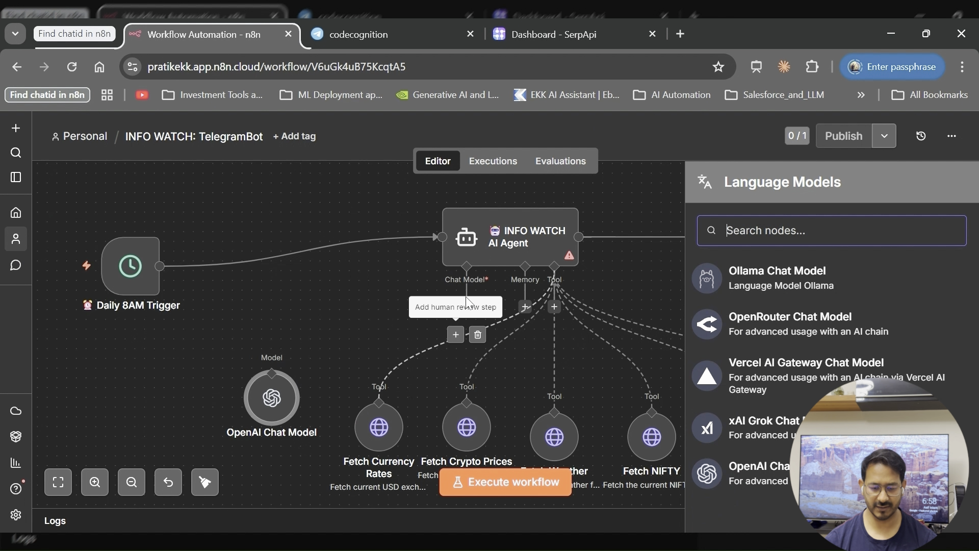
drag(472, 309, 282, 376)
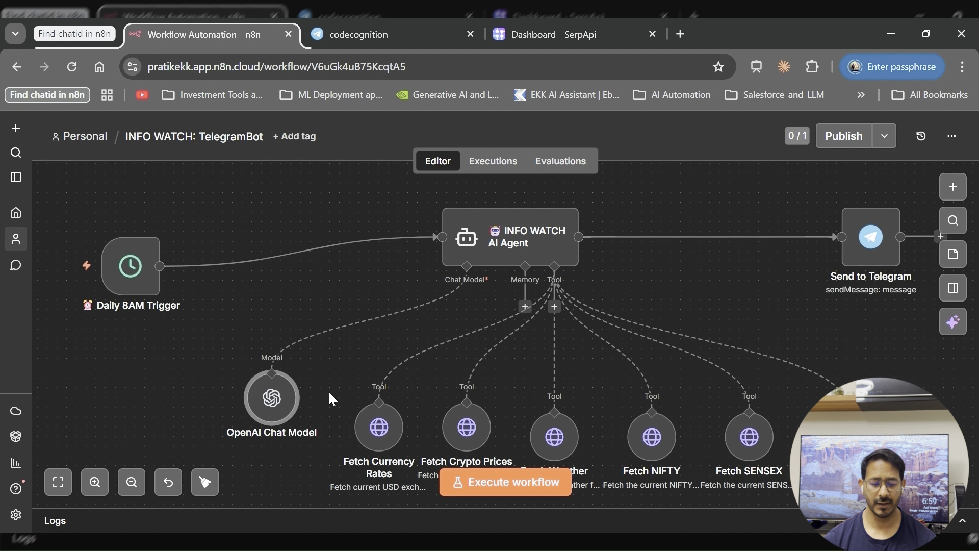
Step: Examine the OpenAI Chat Model's credential choices and model list, keeping OpenAI account and gpt-4o, and return to the canvas
double_click(250, 394)
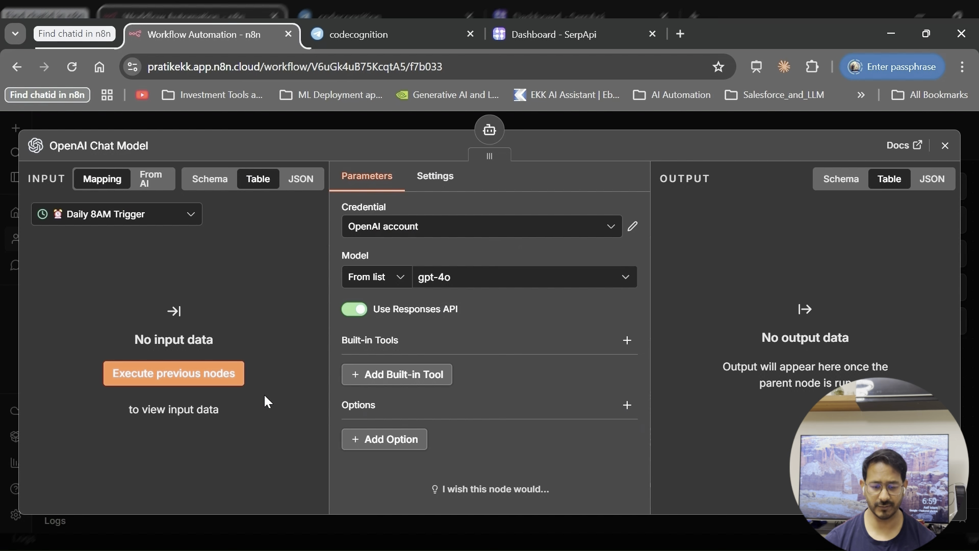
click(487, 229)
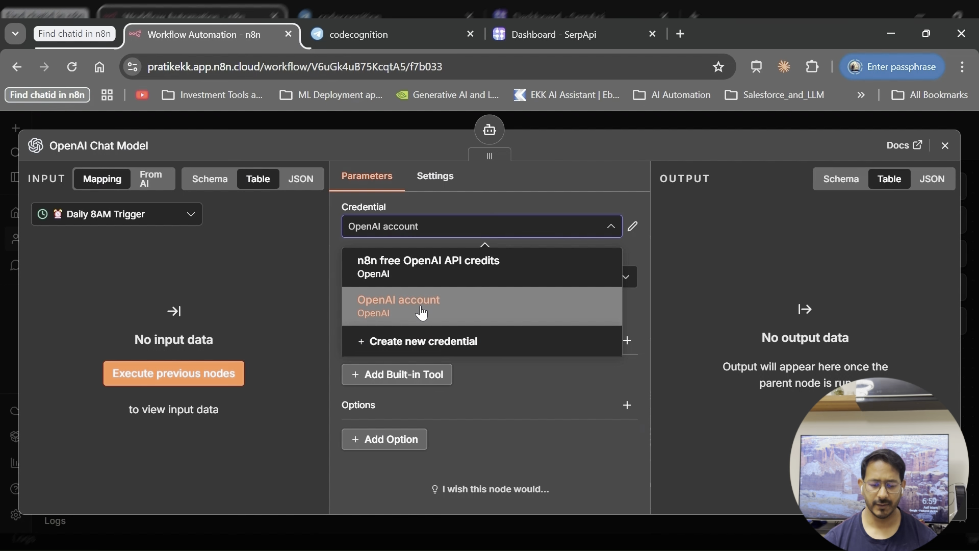
click(398, 126)
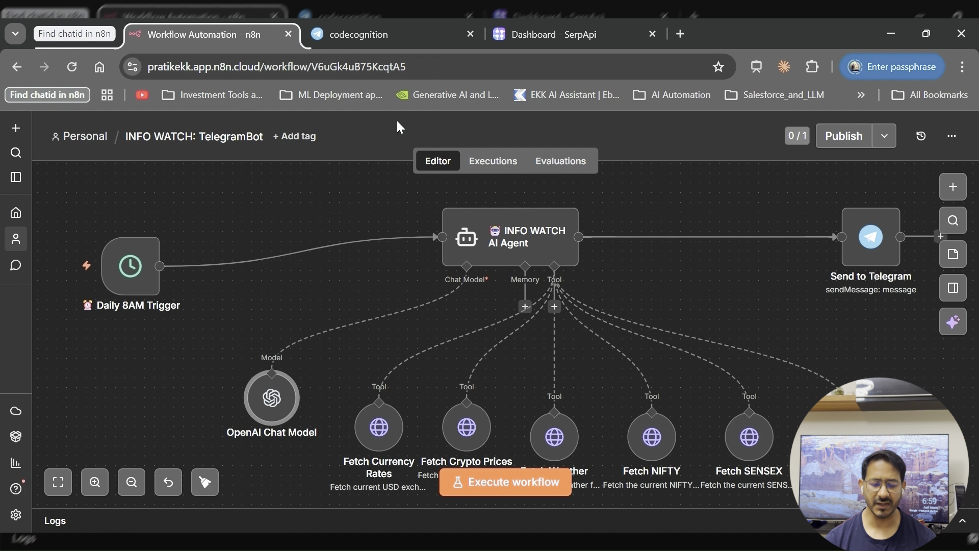
double_click(279, 412)
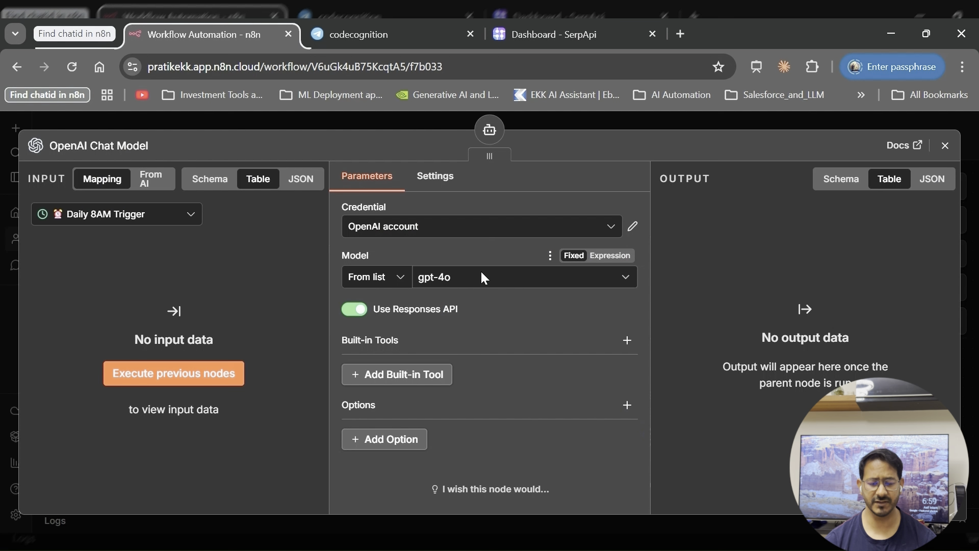
click(505, 285)
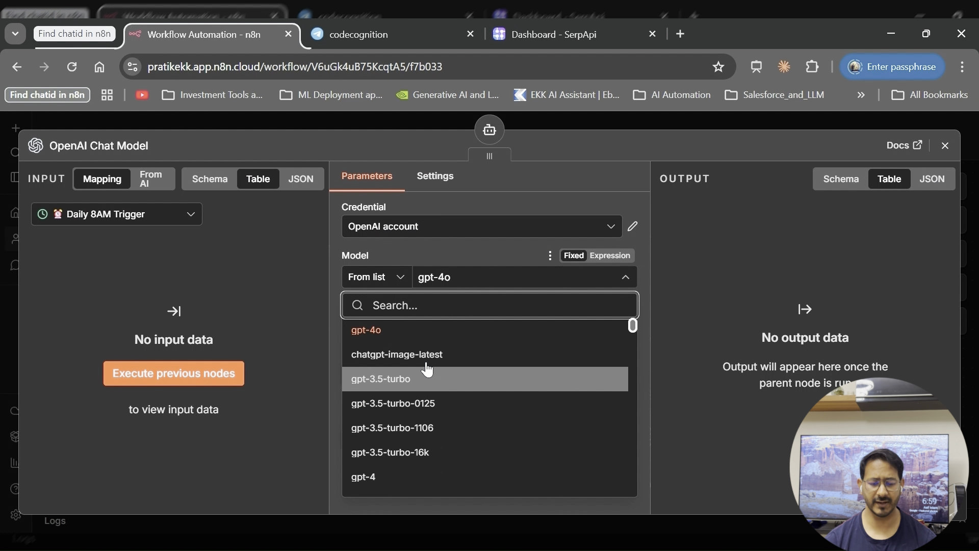
click(479, 272)
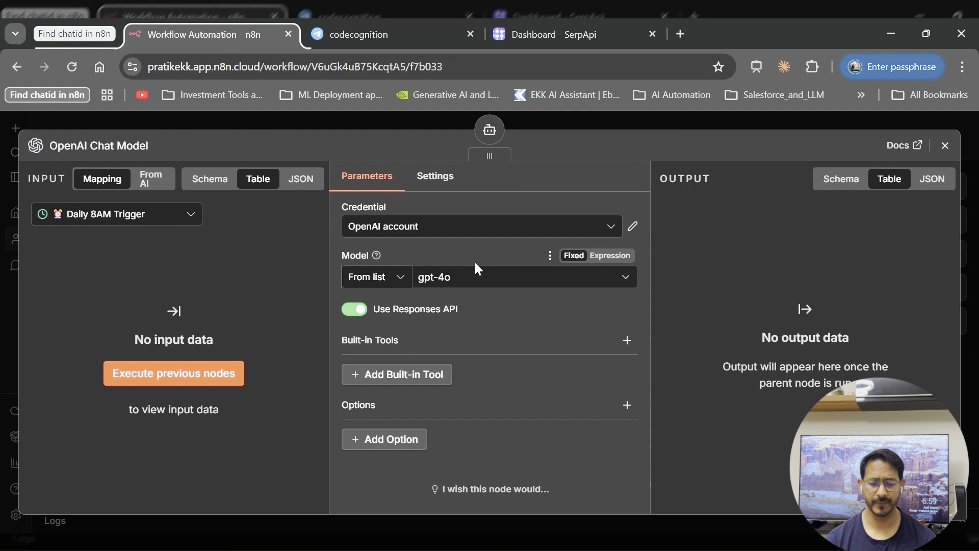
click(566, 122)
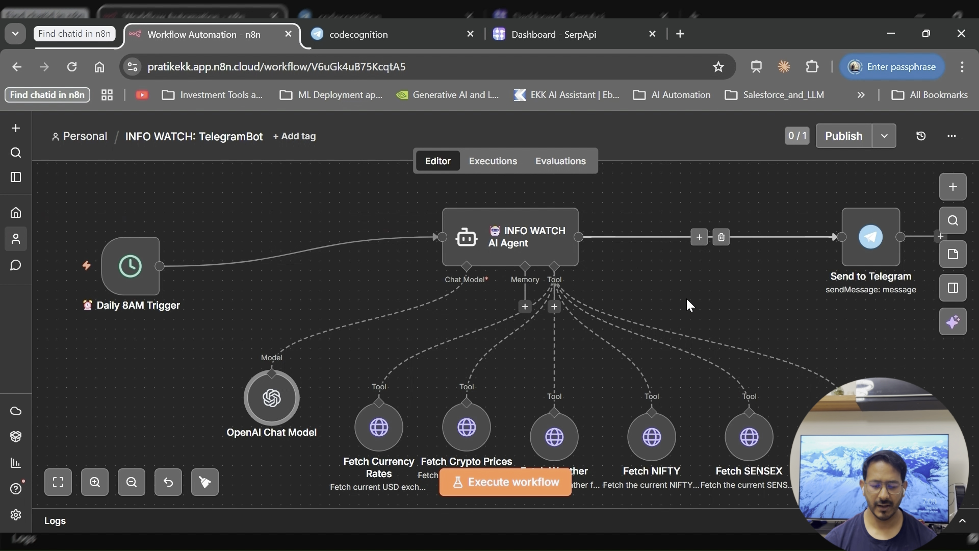
Step: Search the AI Agent's available tools for "http" and add an HTTP Request Tool
scroll(687, 299, down, 3)
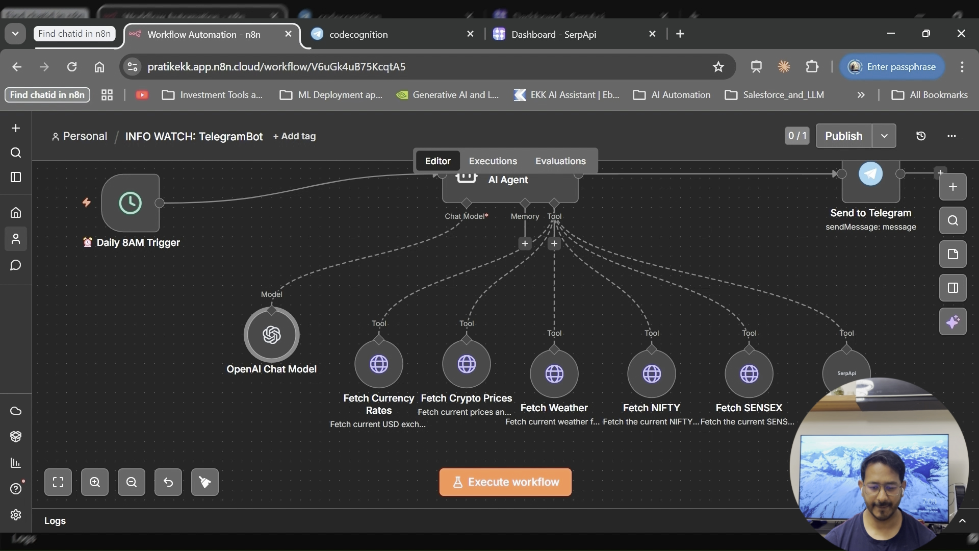
click(554, 244)
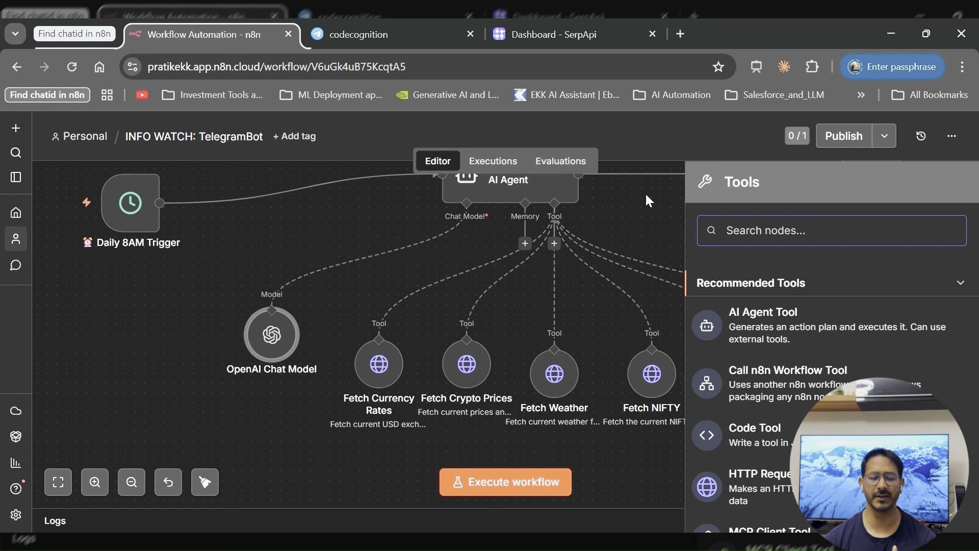
text(h)
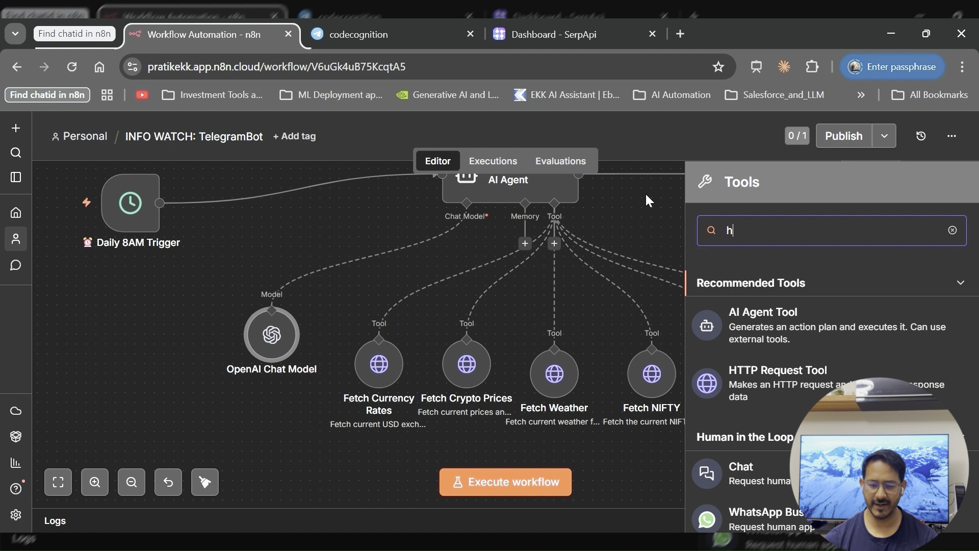
text(ttp)
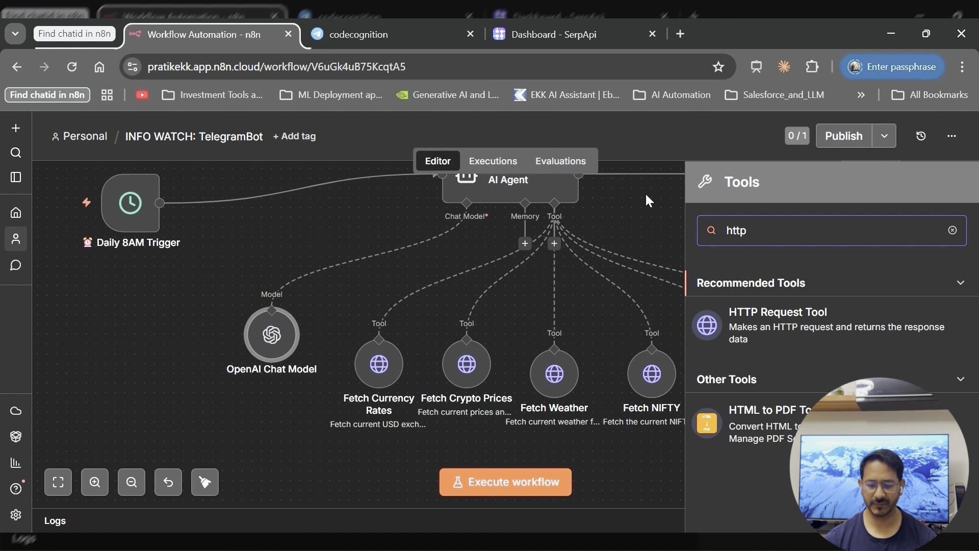
click(821, 328)
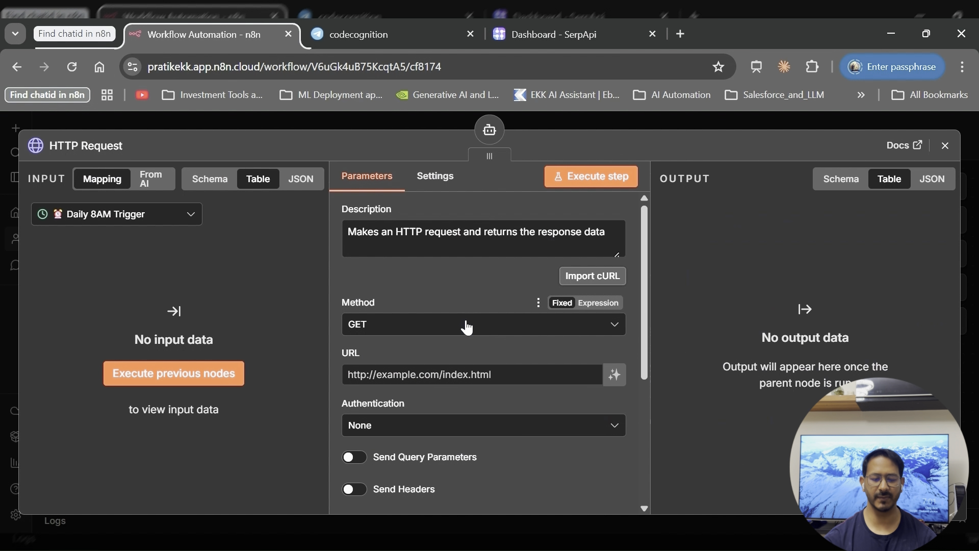
Step: Look over the new HTTP Request tool's URL, authentication, query, header and body settings, and return to the canvas
click(405, 384)
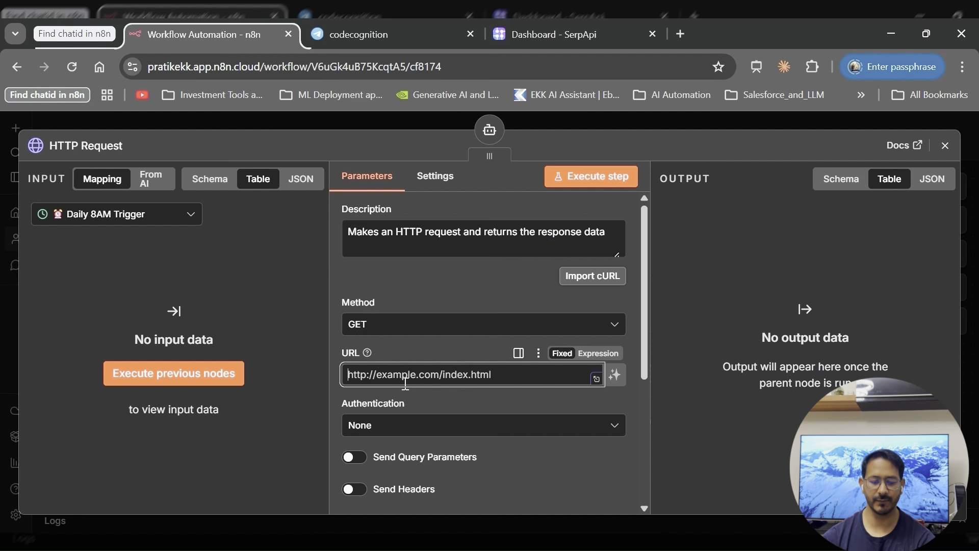
scroll(406, 384, down, 2)
scroll(449, 324, down, 1)
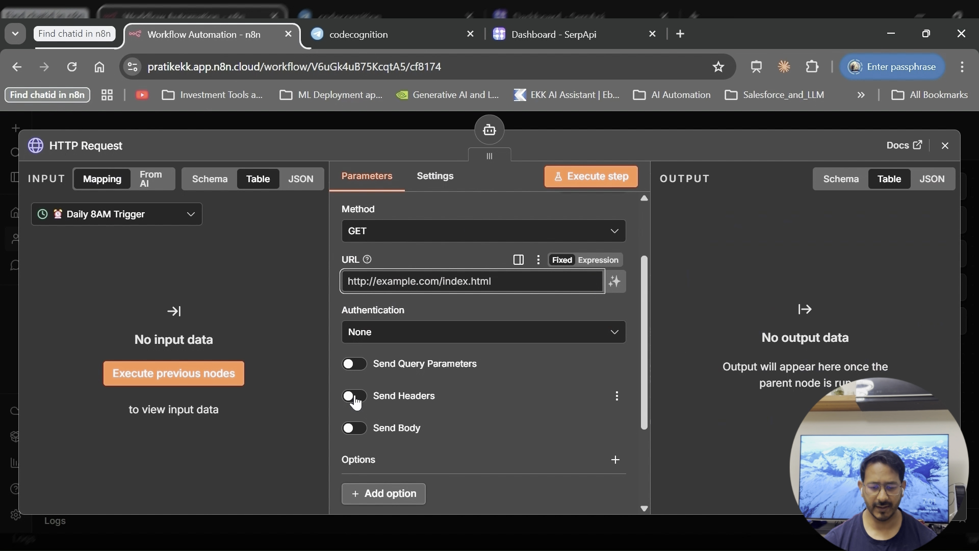
click(588, 117)
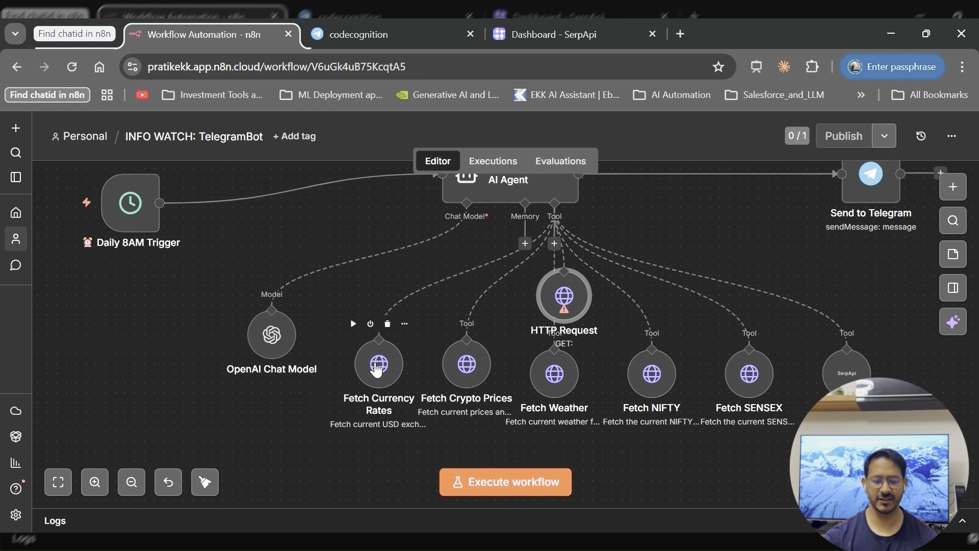
Step: Open the Fetch Currency Rates tool and read its full request URL, including the base and quotes parameters
click(376, 369)
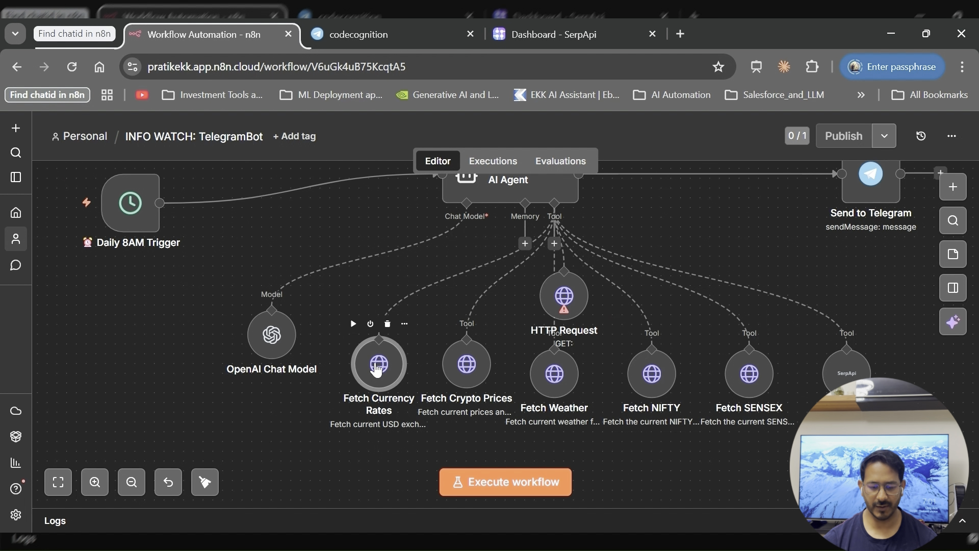
double_click(377, 368)
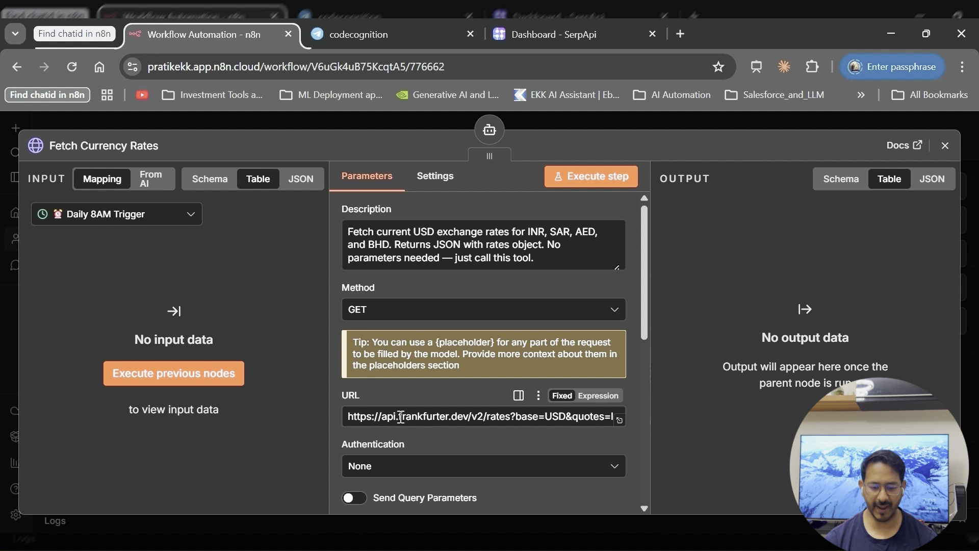
drag(401, 417, 562, 421)
click(528, 419)
scroll(563, 421, right, 1)
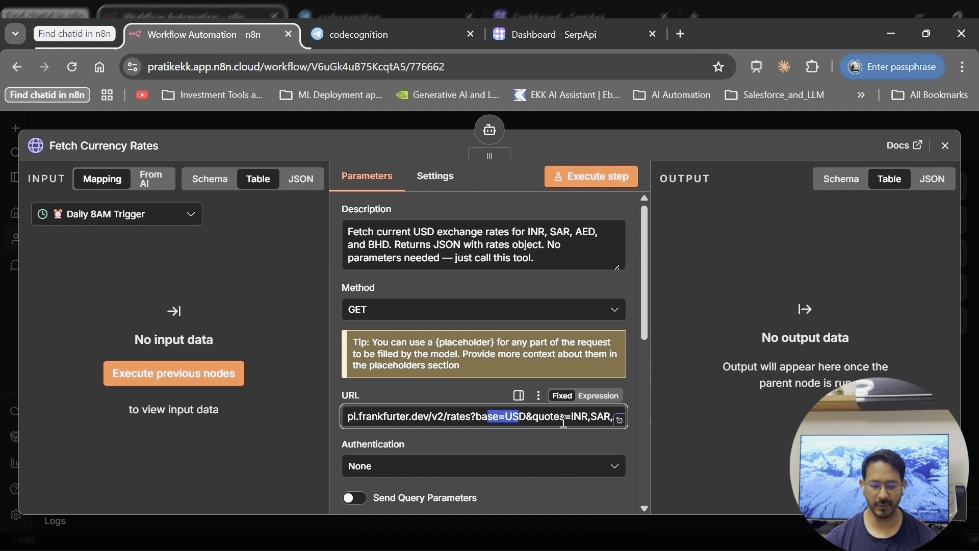
scroll(563, 421, right, 1)
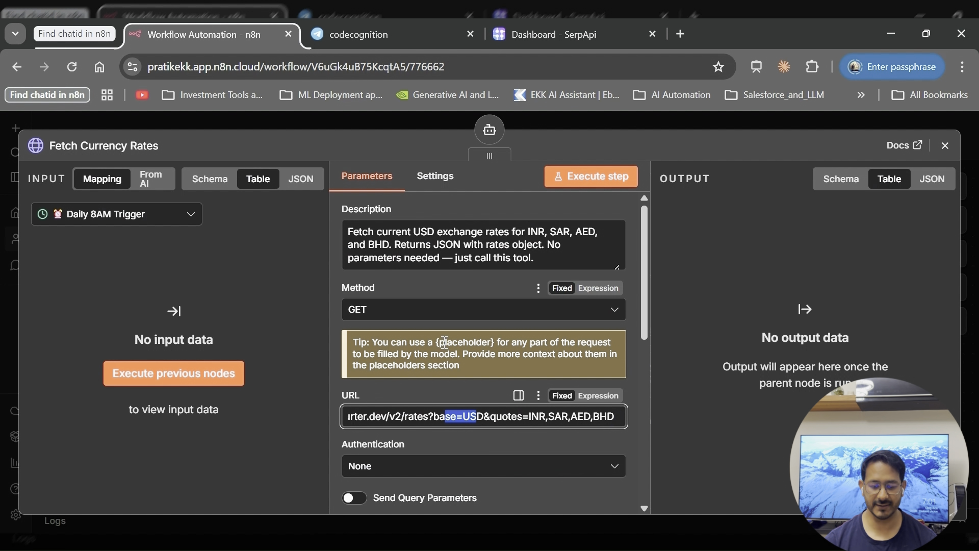
Step: Review the remaining Fetch Currency Rates settings, recheck the API domain in its URL, and return to the canvas
scroll(447, 347, down, 2)
scroll(447, 352, down, 2)
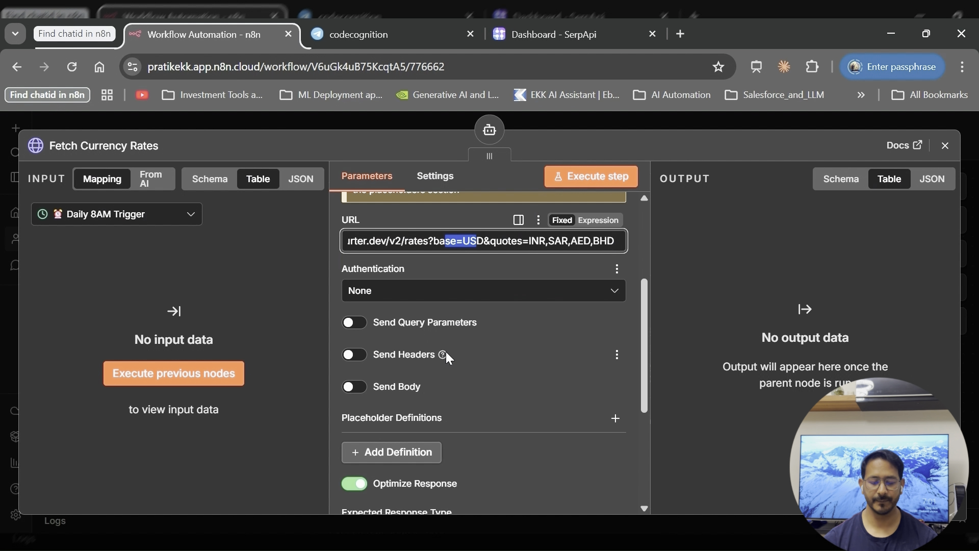
scroll(445, 357, down, 2)
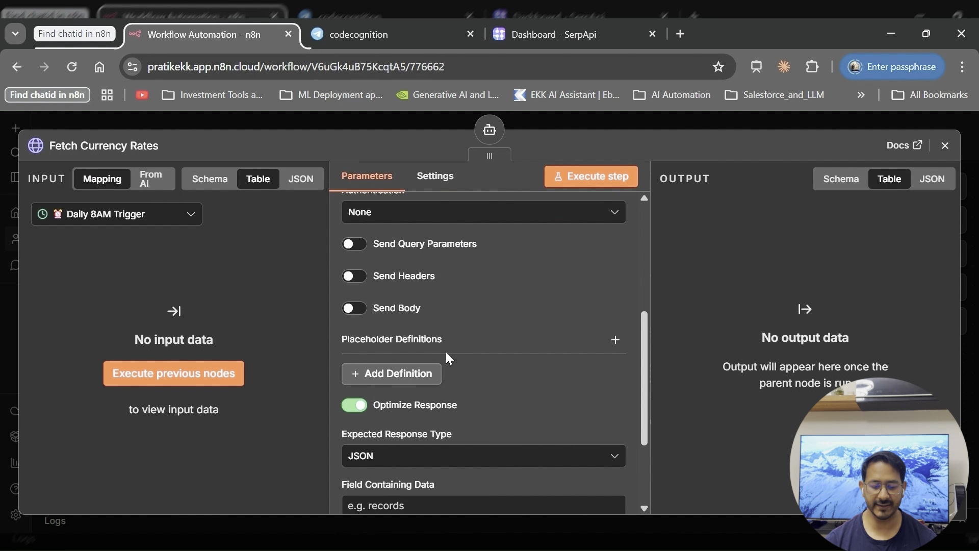
scroll(446, 356, down, 3)
scroll(446, 351, up, 8)
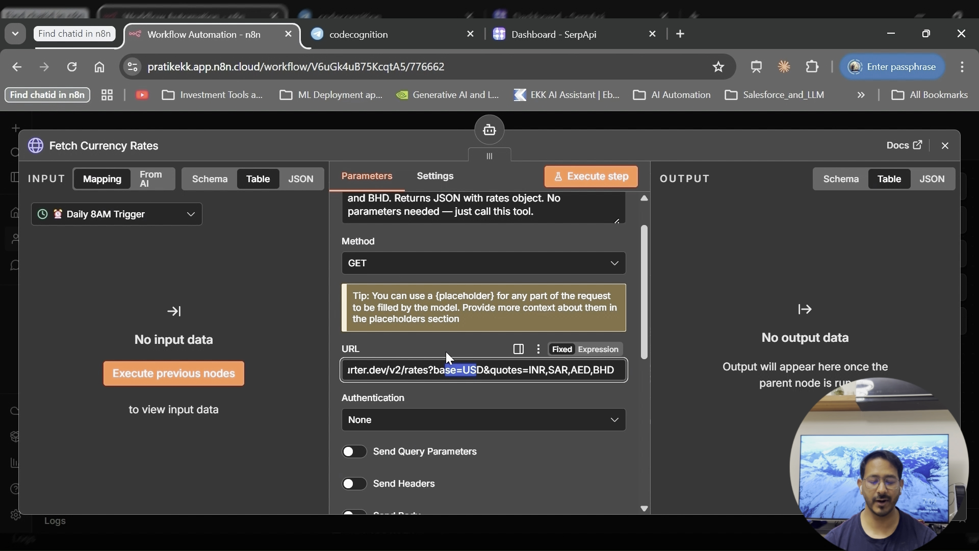
scroll(445, 356, up, 1)
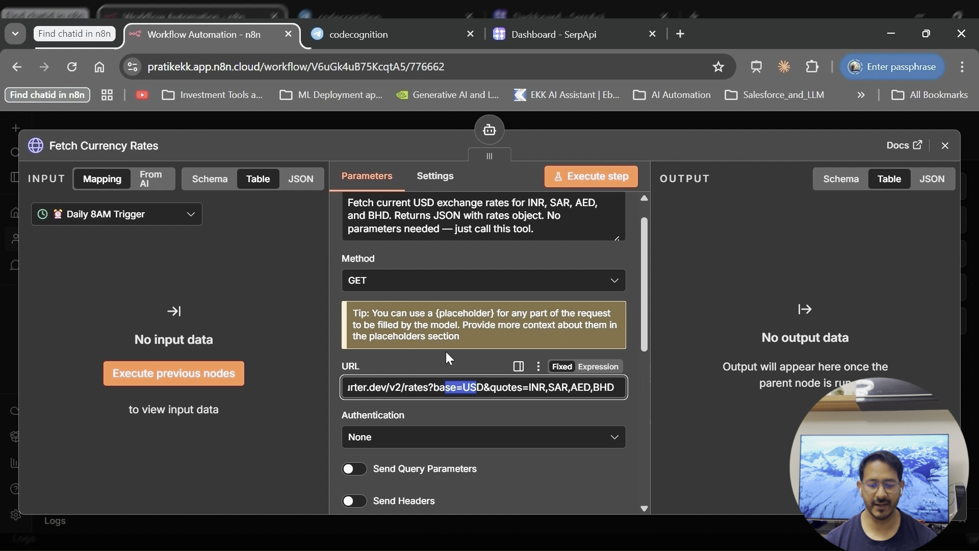
scroll(445, 351, up, 1)
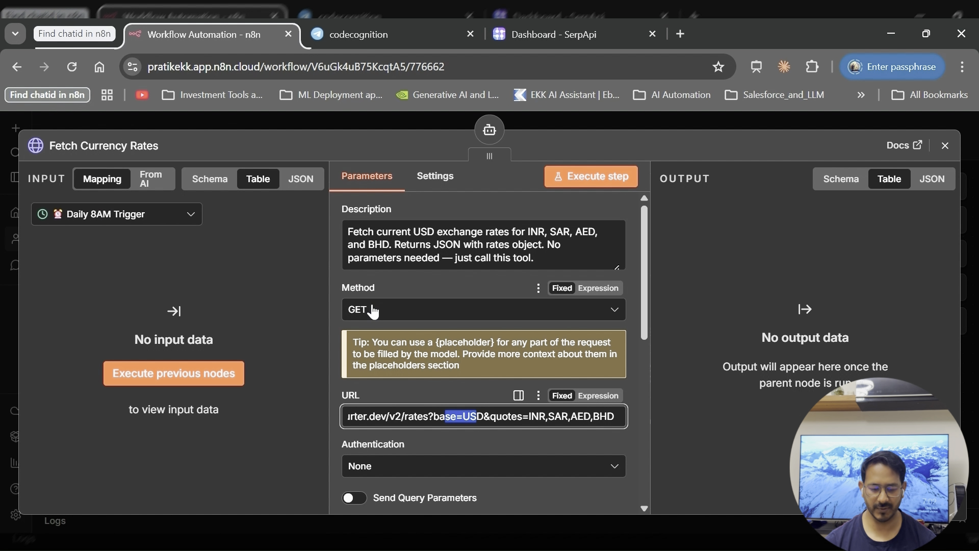
scroll(403, 416, left, 2)
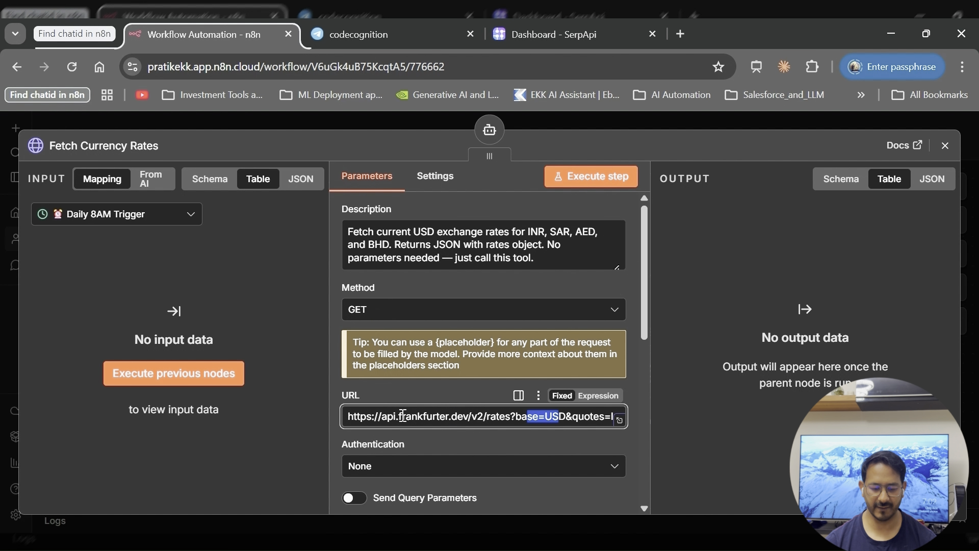
drag(403, 415, 478, 411)
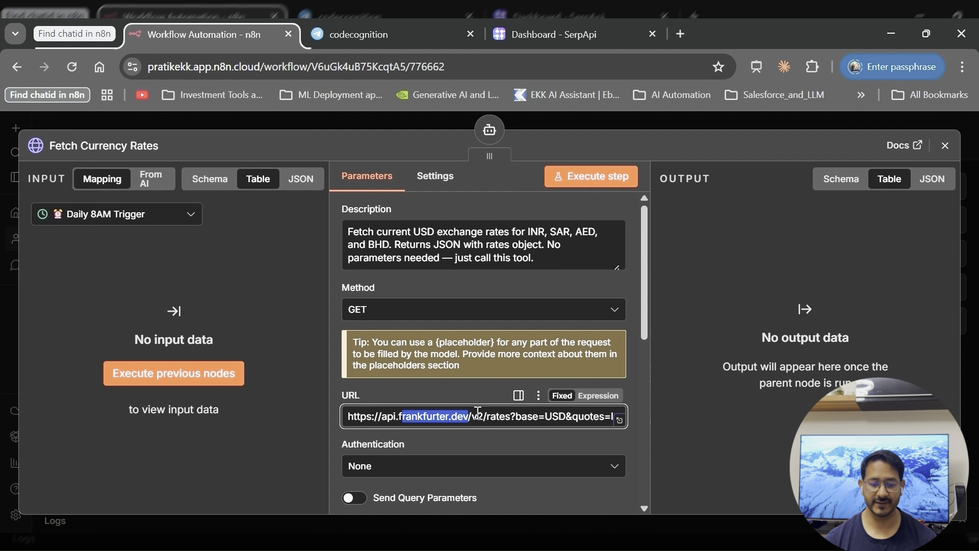
click(417, 116)
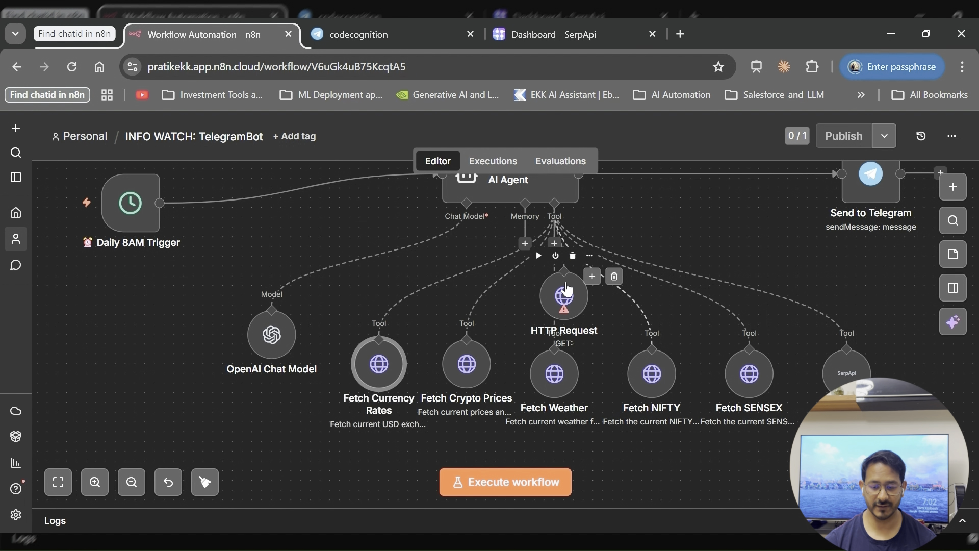
Step: Delete the newly added HTTP Request tool and move the Fetch Crypto Prices node slightly lower on the canvas
click(572, 255)
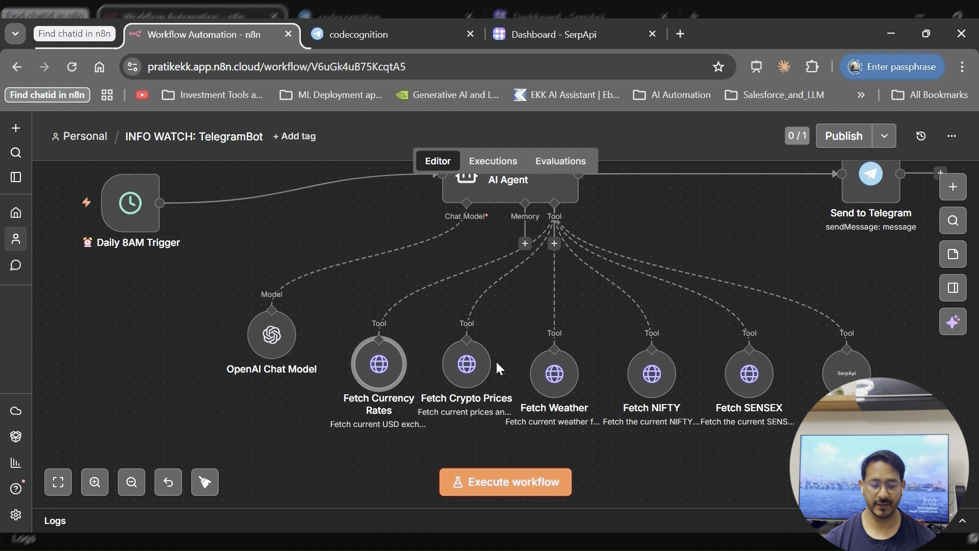
drag(470, 388, 467, 418)
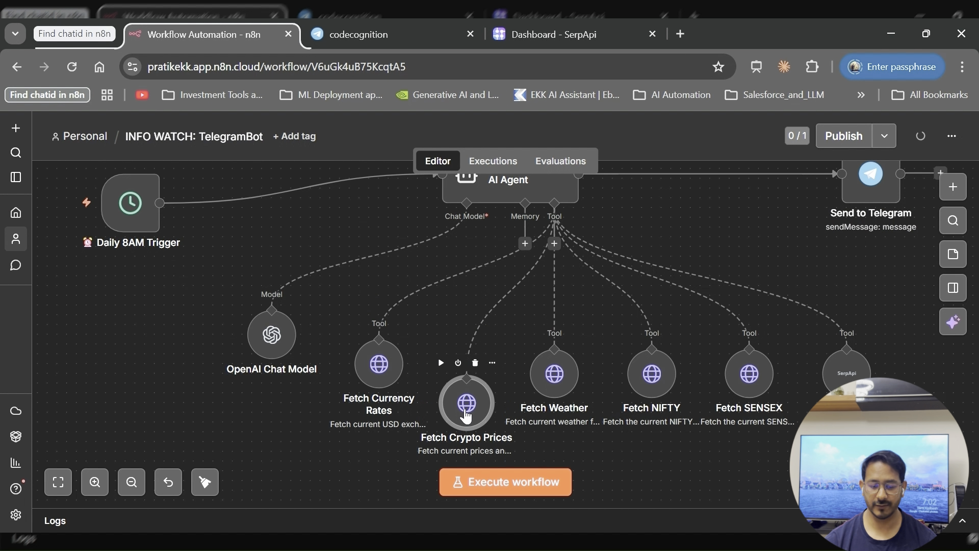
Step: Open the Fetch Crypto Prices tool, read its full request URL and description, and return to the canvas
double_click(465, 415)
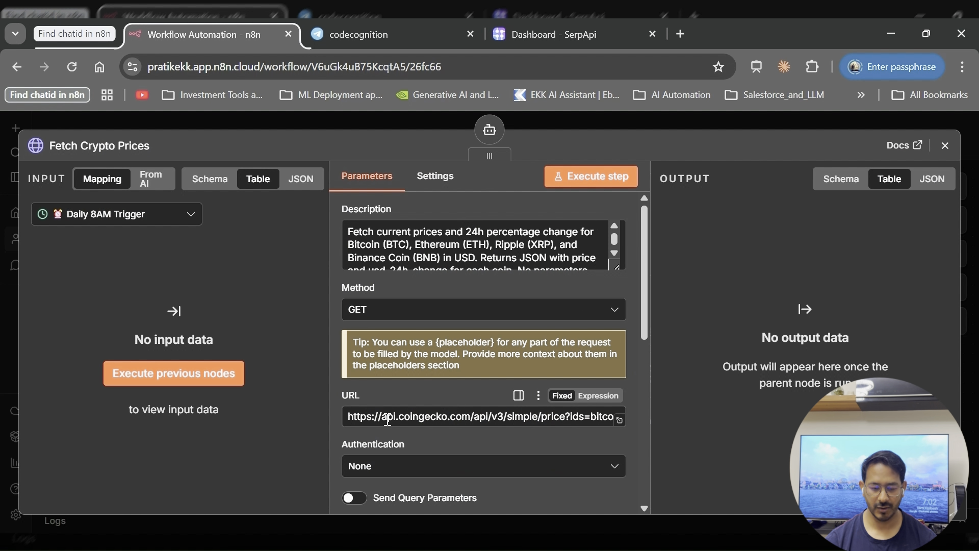
drag(387, 419, 557, 423)
scroll(557, 423, right, 2)
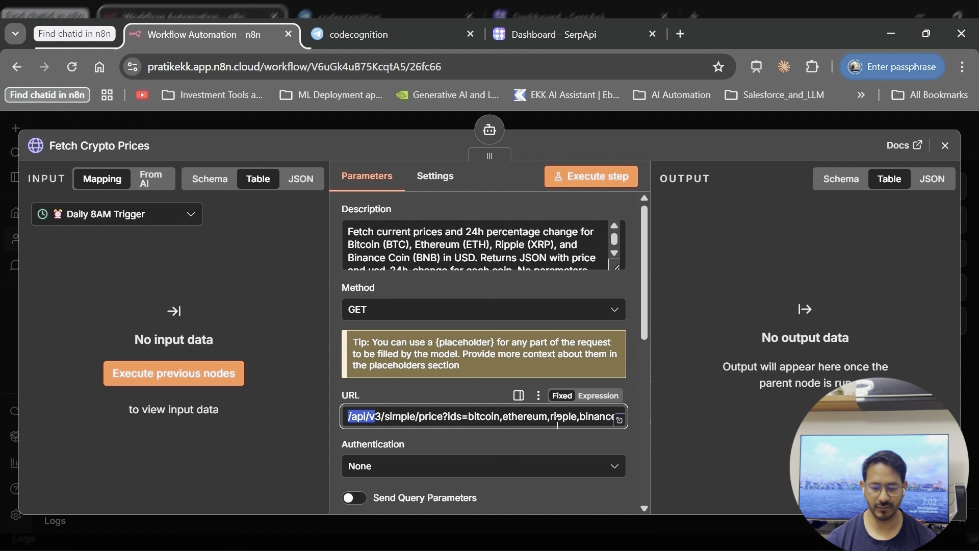
scroll(565, 424, right, 3)
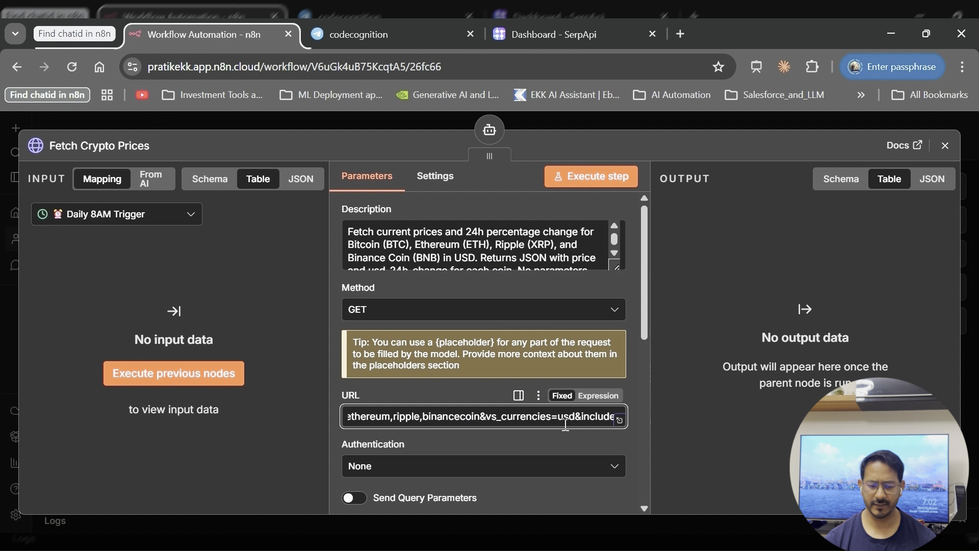
scroll(564, 424, right, 3)
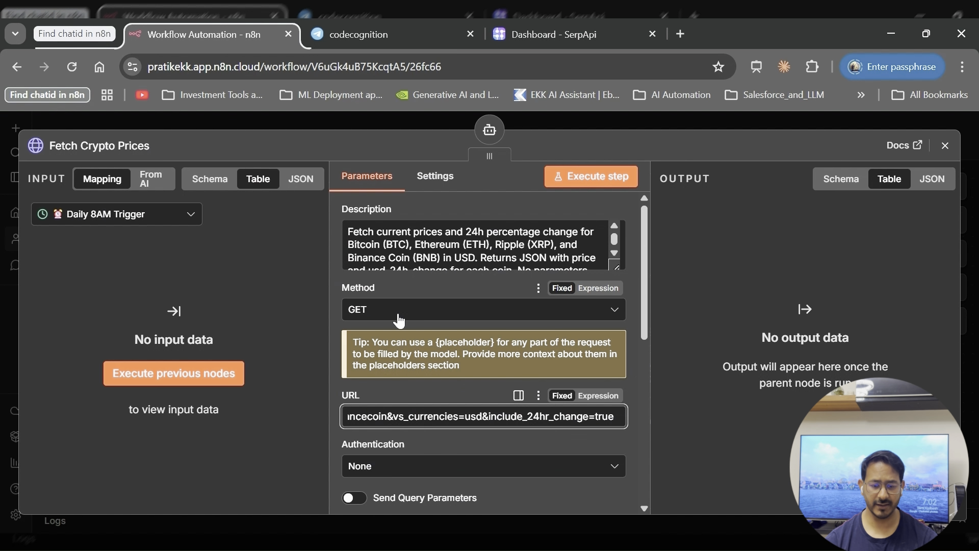
scroll(421, 259, down, 1)
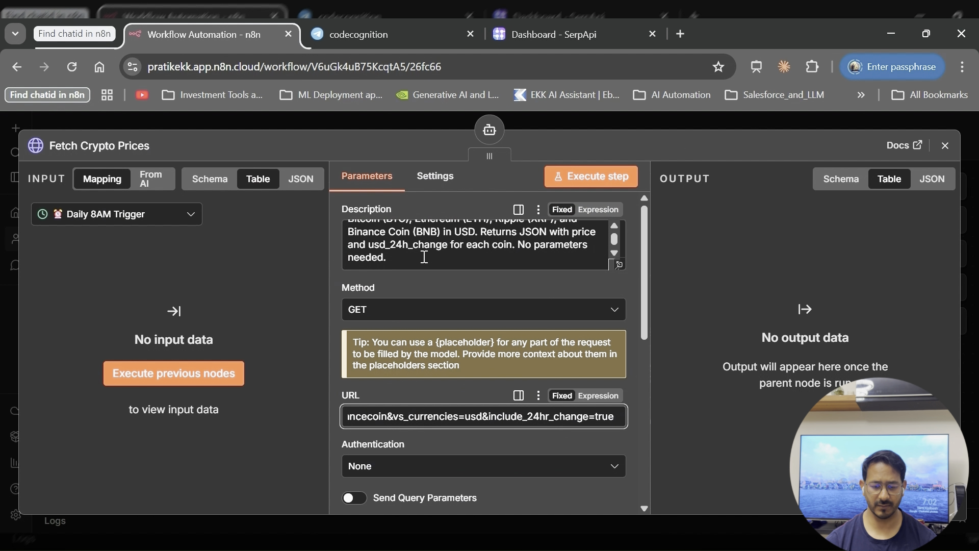
scroll(423, 257, up, 2)
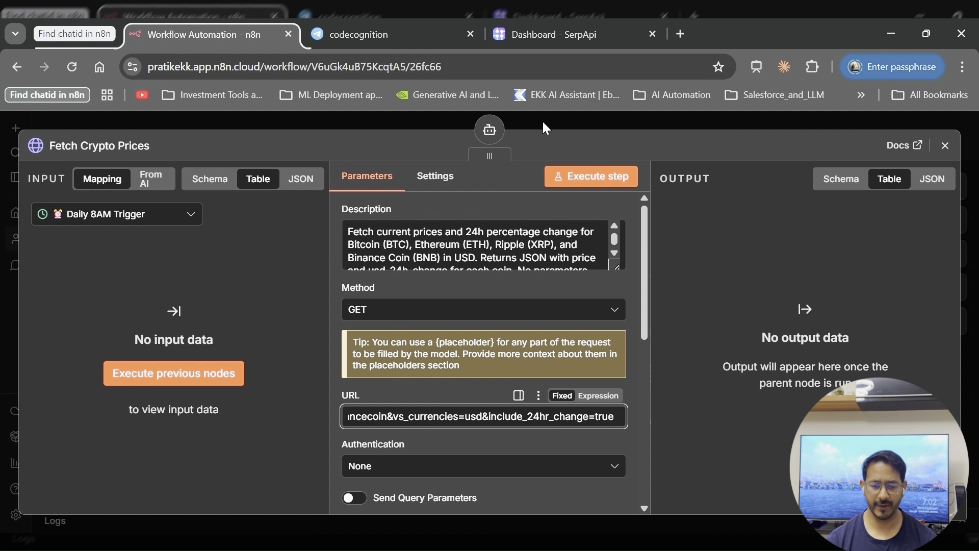
click(954, 150)
click(954, 150)
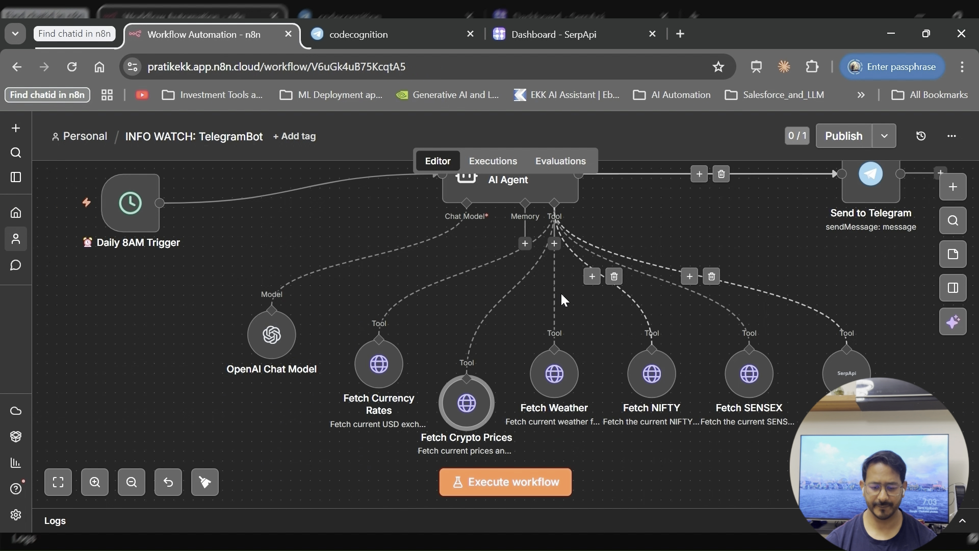
Step: Open the Fetch Weather tool, review its API domain, coordinate parameters and remaining settings, and return to the canvas
double_click(555, 382)
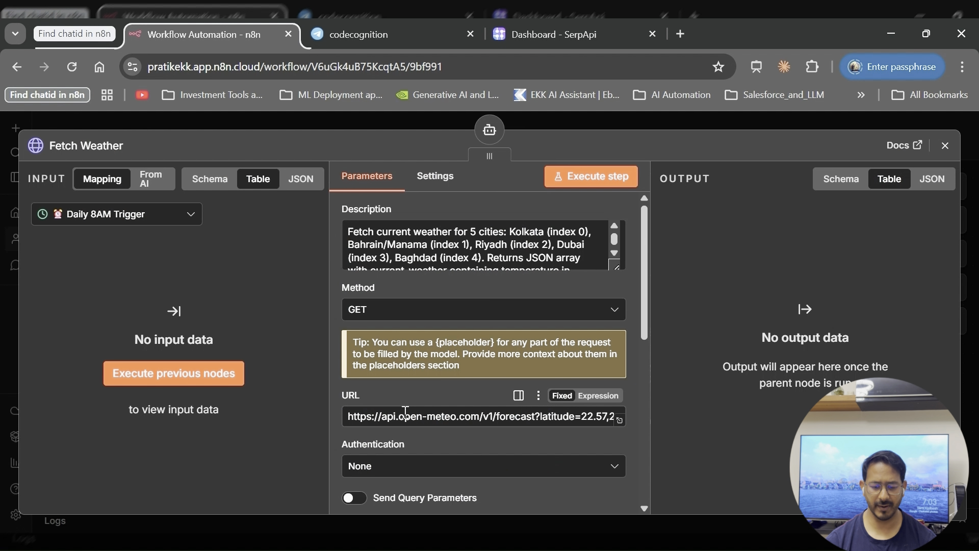
drag(410, 416, 487, 422)
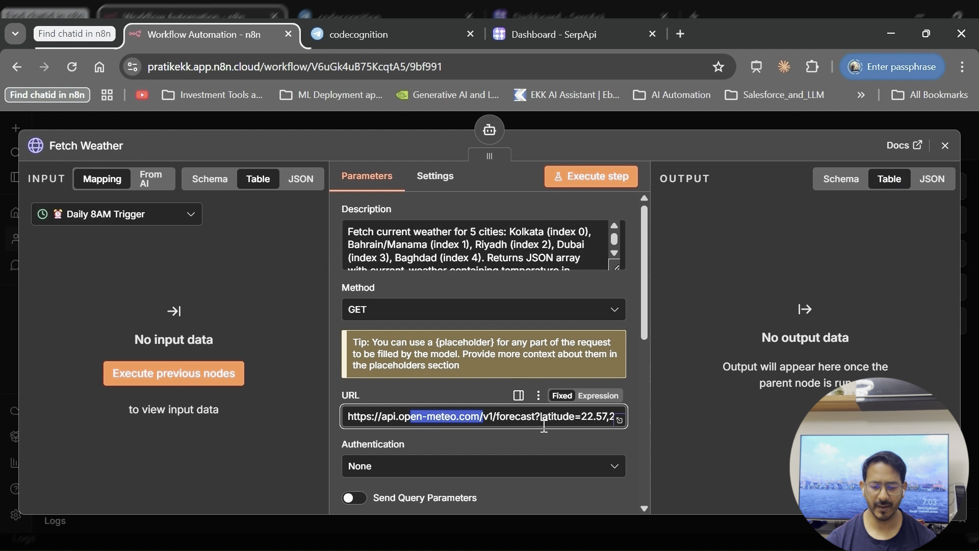
scroll(544, 426, right, 4)
scroll(544, 426, right, 3)
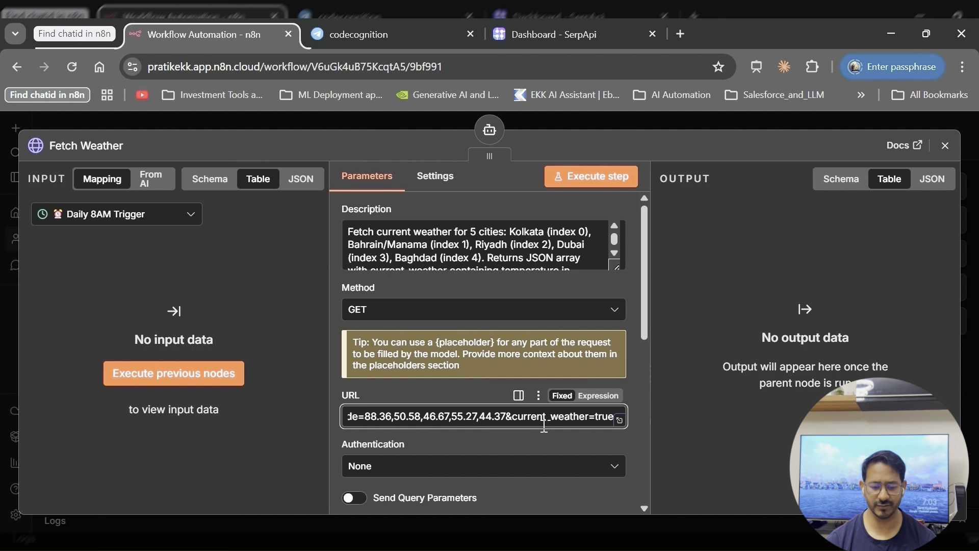
scroll(565, 413, down, 2)
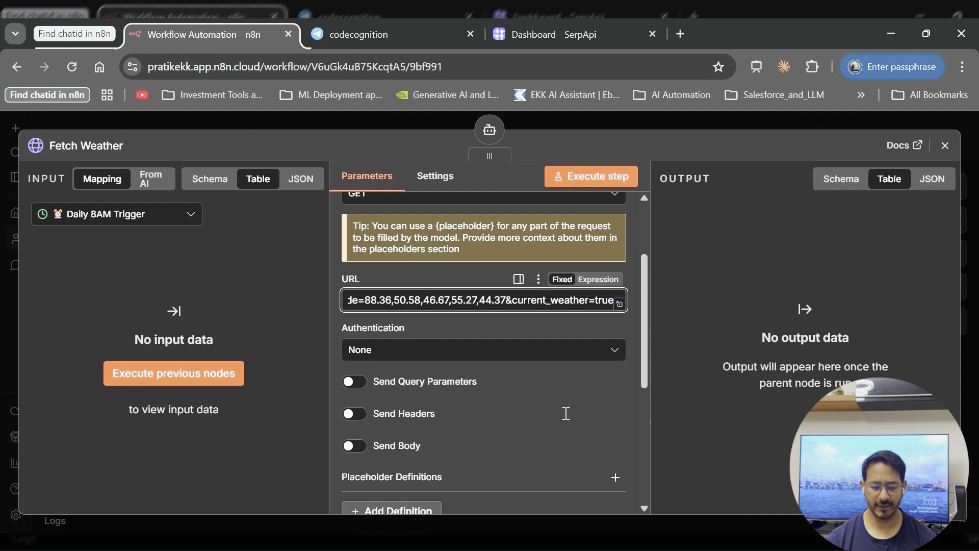
scroll(565, 413, up, 2)
scroll(564, 412, up, 1)
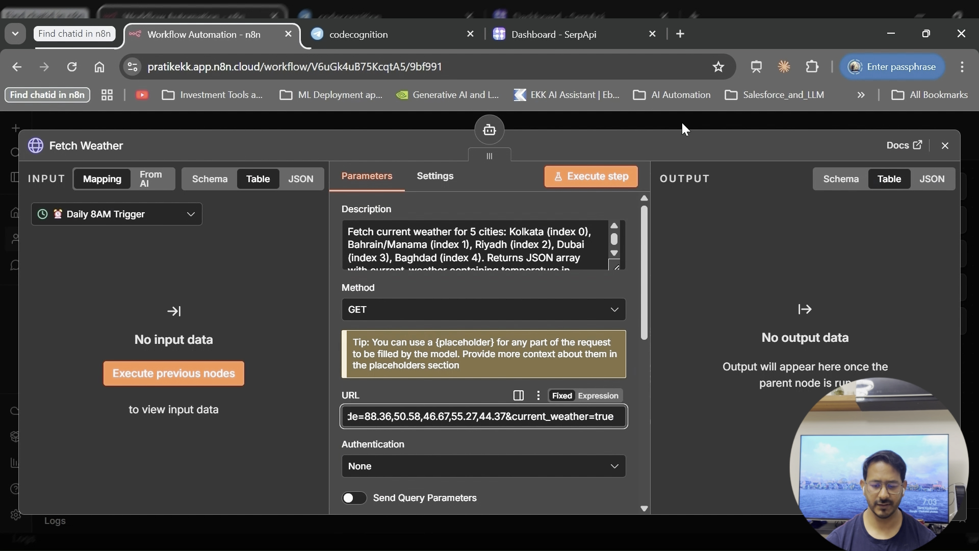
click(683, 125)
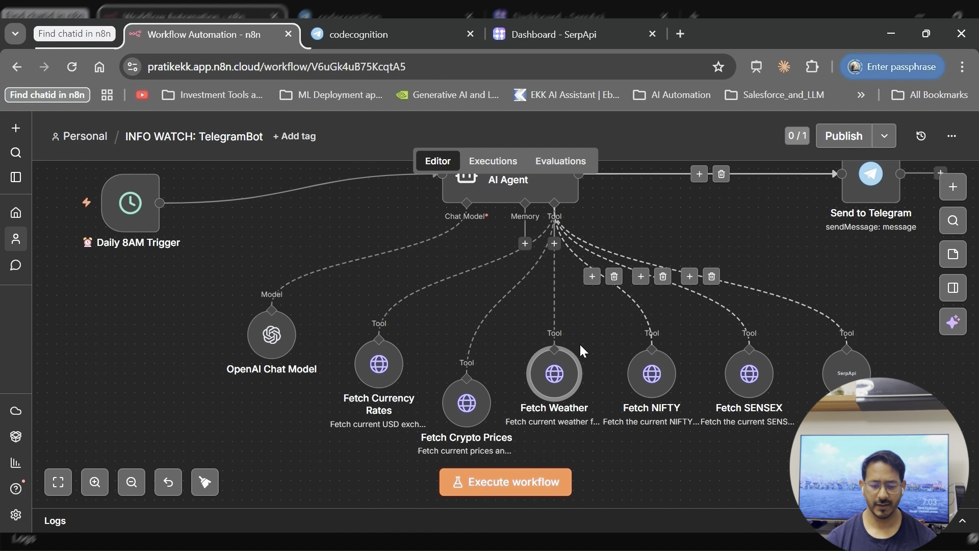
Step: Open the Fetch NIFTY tool, check its request URL and remaining settings, and return to the canvas
double_click(650, 379)
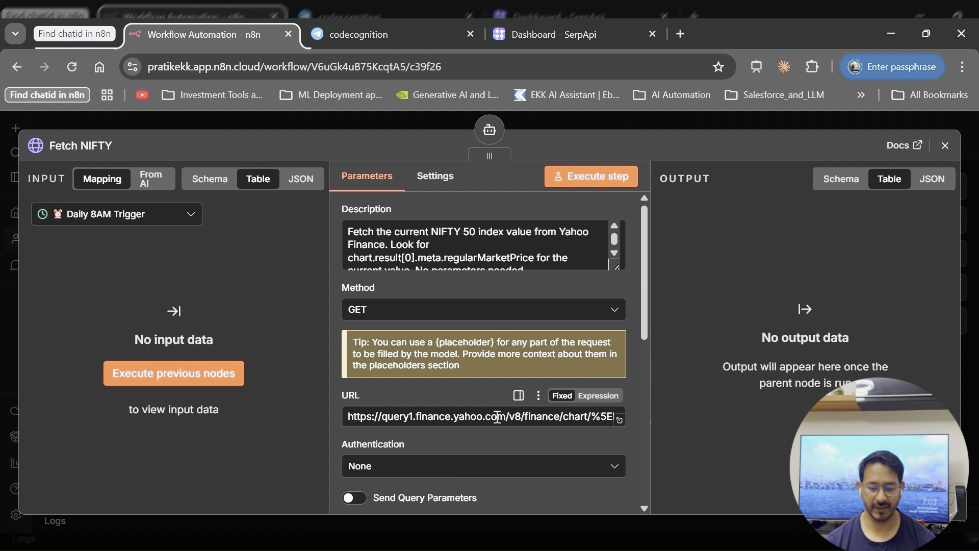
scroll(497, 417, right, 1)
scroll(469, 417, left, 1)
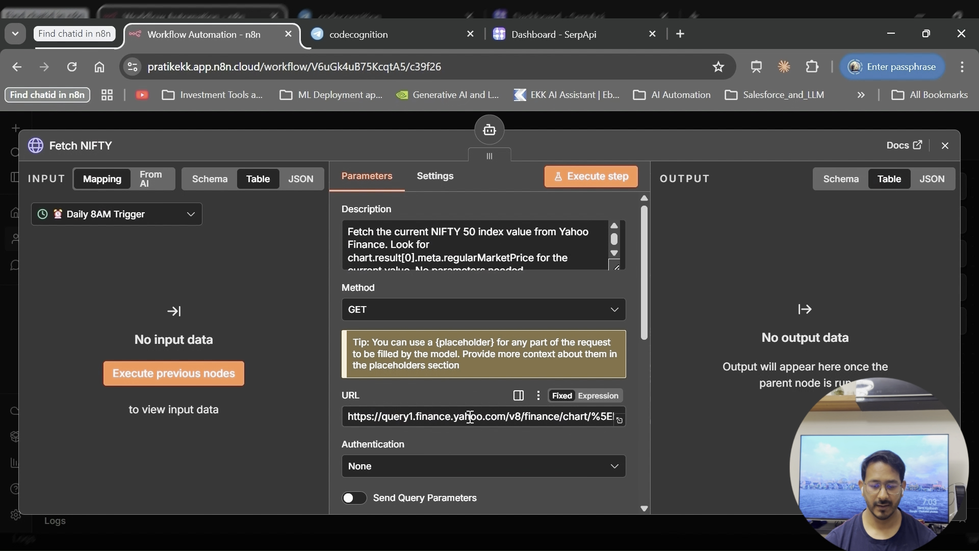
scroll(464, 397, down, 1)
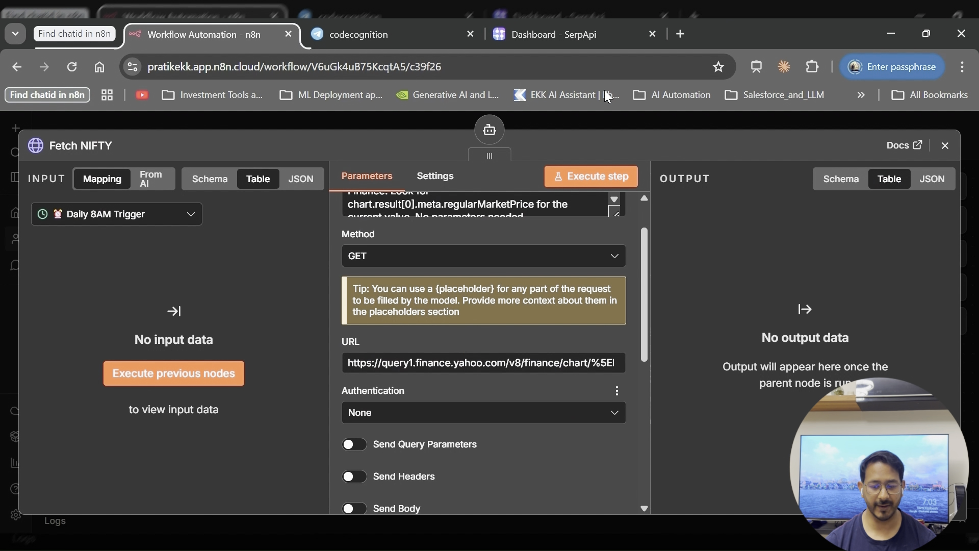
click(581, 125)
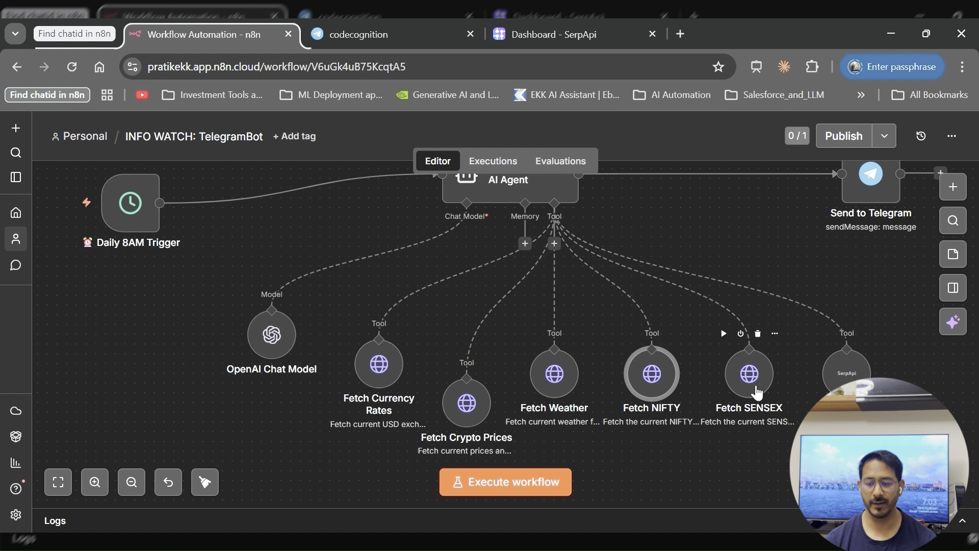
Step: Search the node library for "Serp" and return to the canvas without adding a node
click(947, 226)
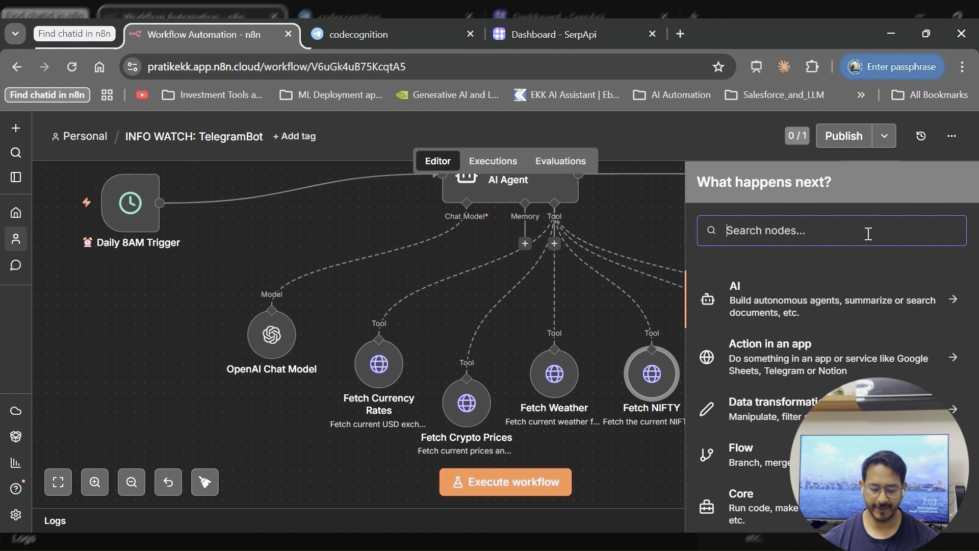
text(Serp)
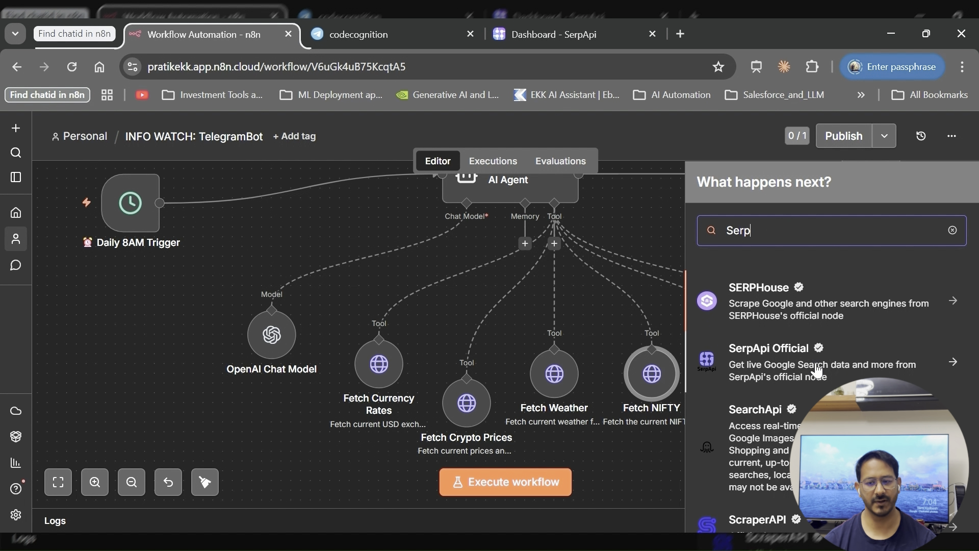
click(612, 321)
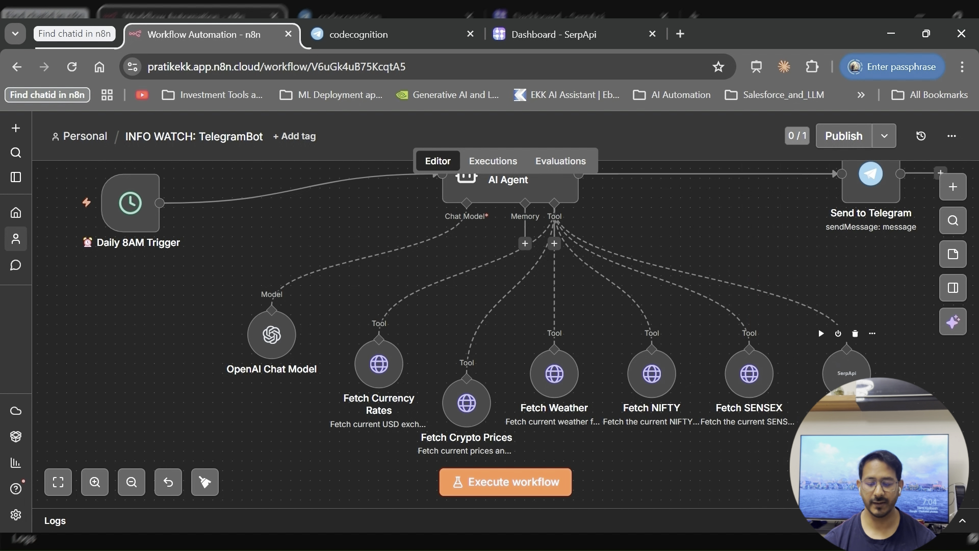
Step: Open the SerpAPI tool and view its available credentials
click(846, 382)
double_click(847, 380)
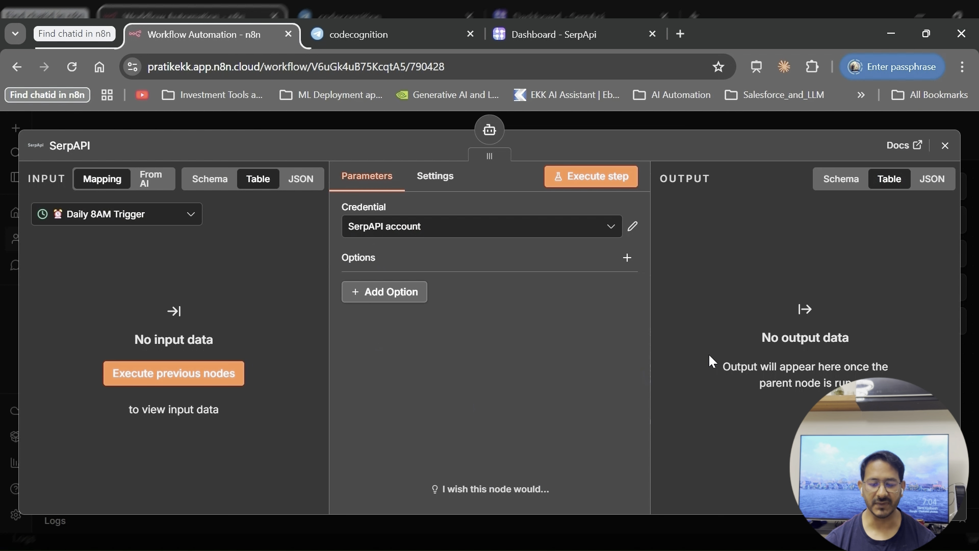
click(593, 235)
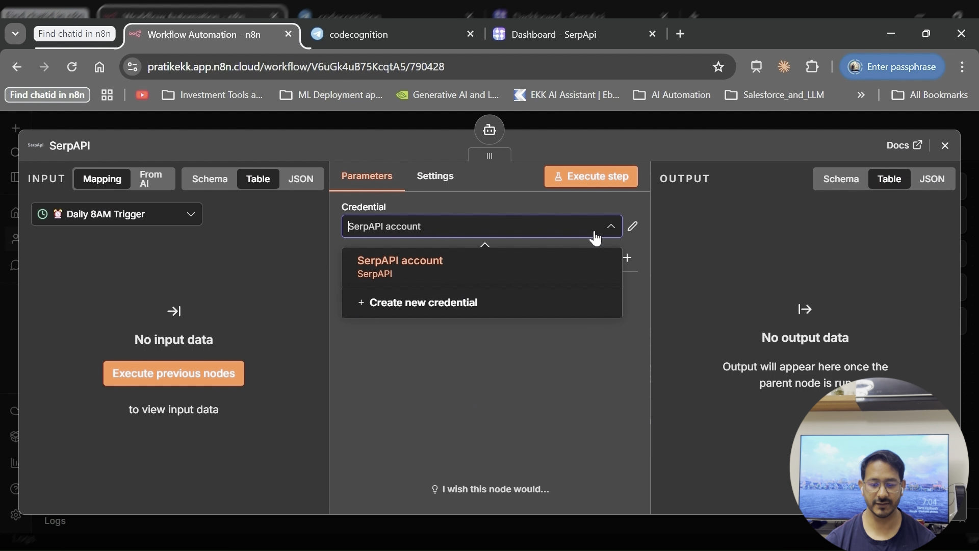
Step: In the SerpApi browser tab, search Google for "serp api" and open the account dashboard from the SerpApi website
click(584, 33)
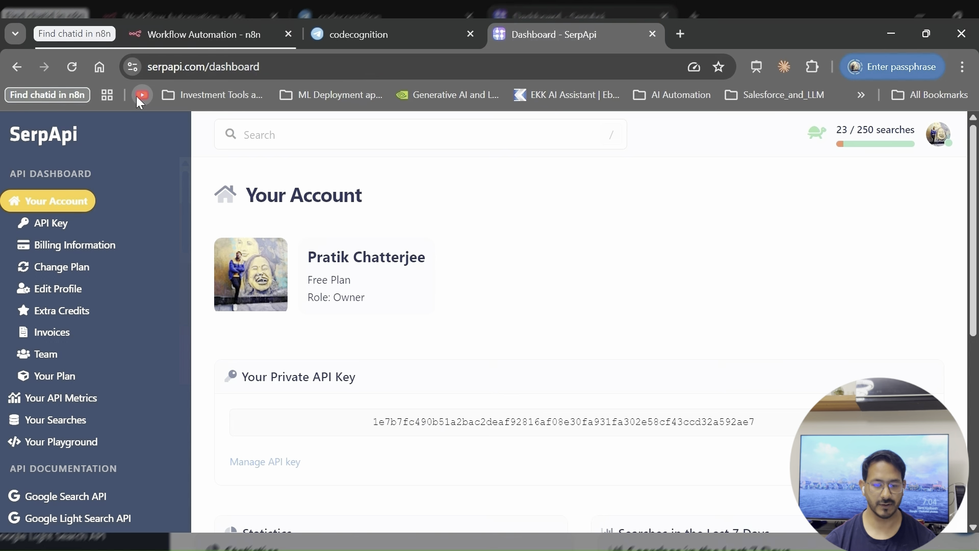
click(238, 68)
text(google.com)
key(Return)
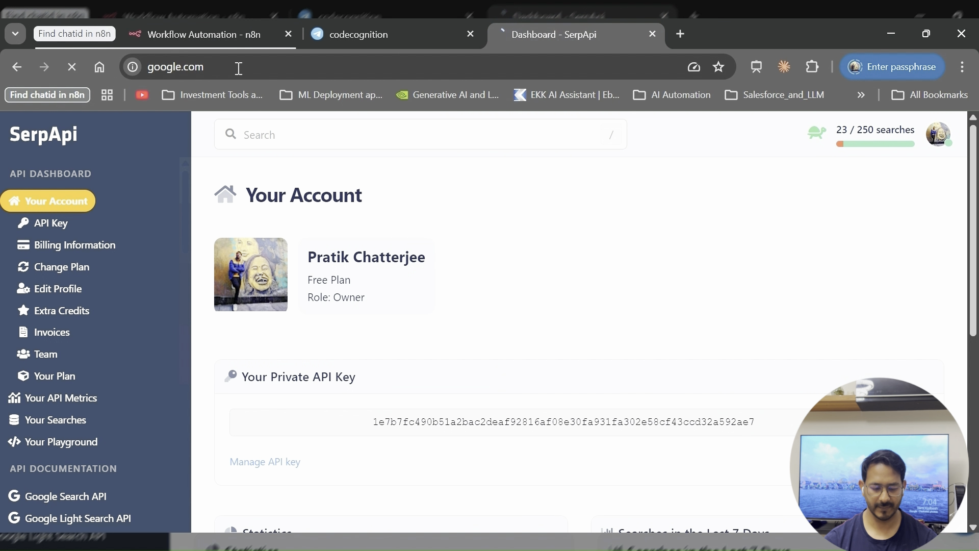
text(Ser)
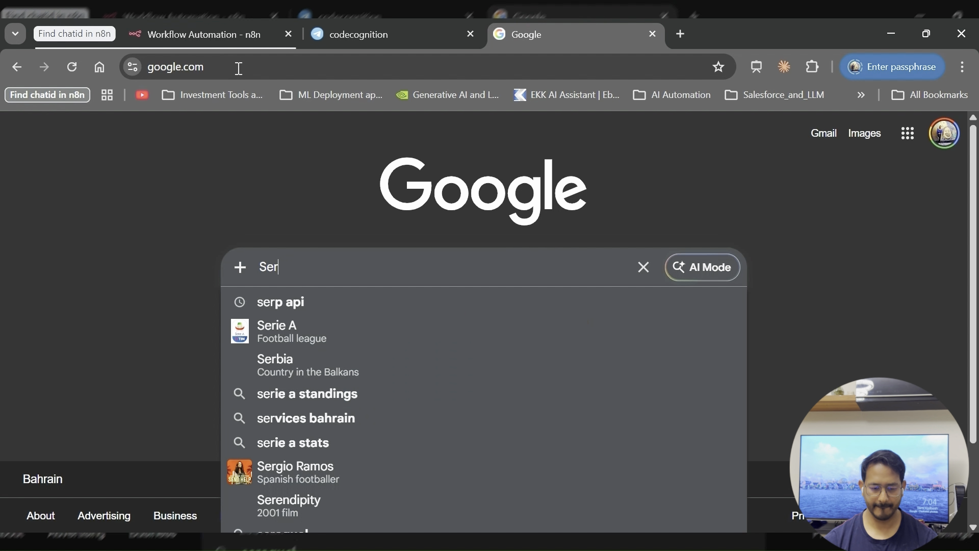
text(p api)
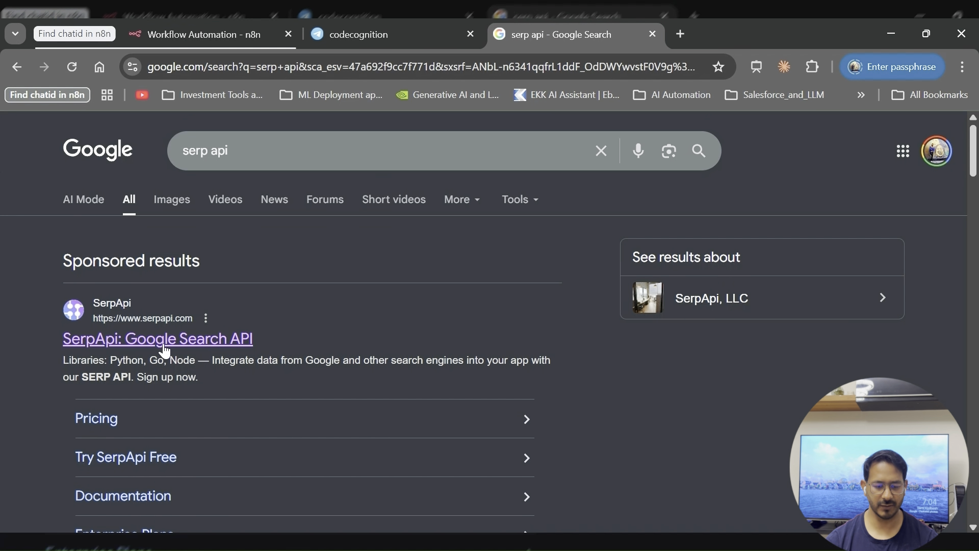
click(165, 339)
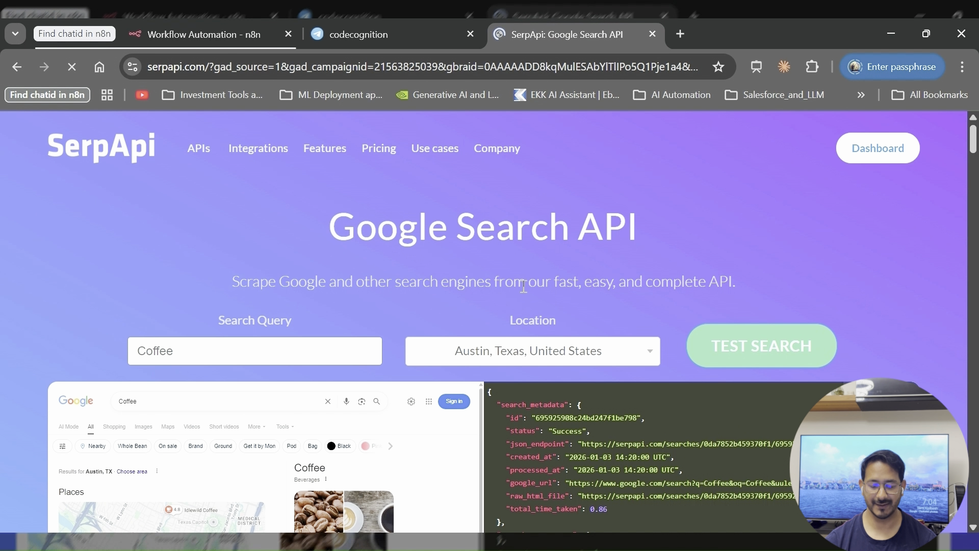
click(880, 148)
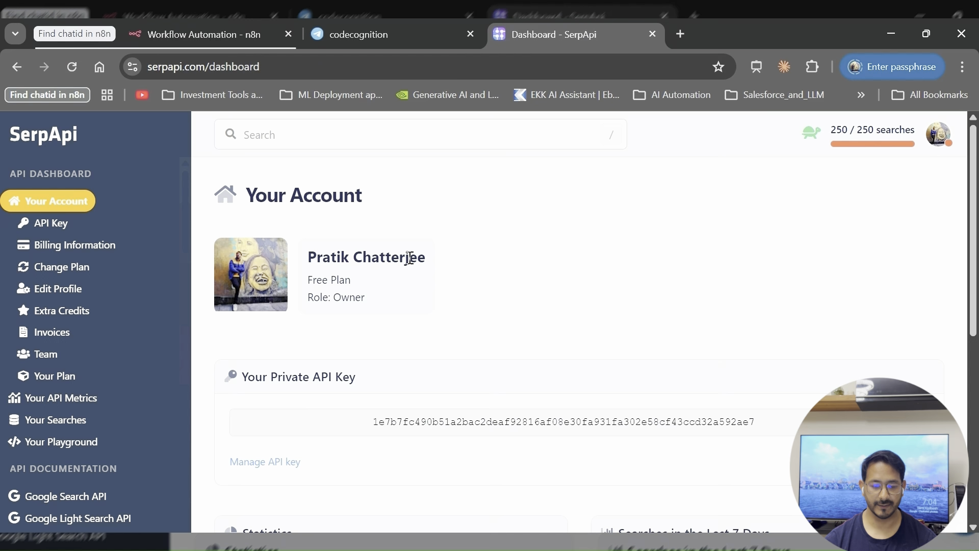
Step: Examine the dashboard's private API key section, monthly search statistics, seven-day search chart and list of documented APIs
scroll(403, 261, down, 2)
scroll(398, 263, down, 2)
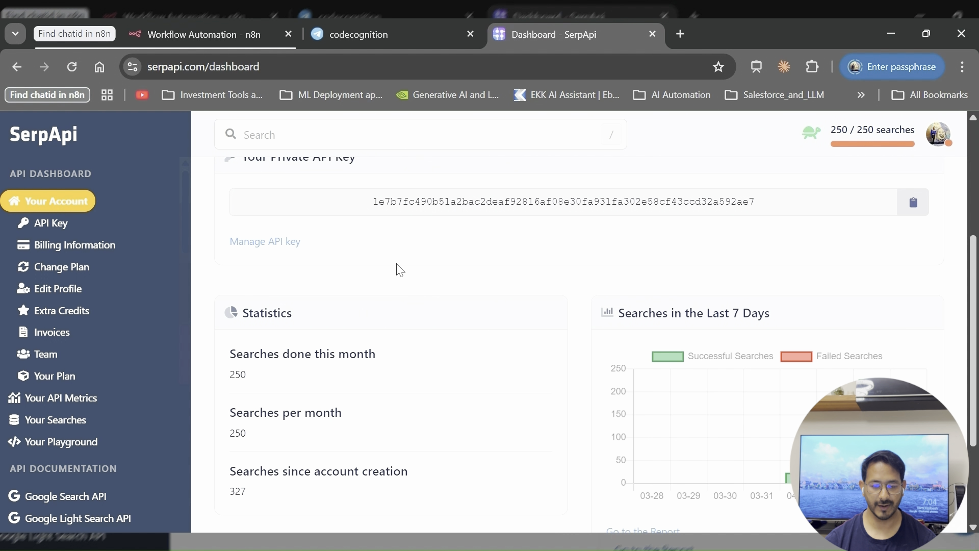
scroll(400, 269, down, 2)
scroll(400, 269, up, 2)
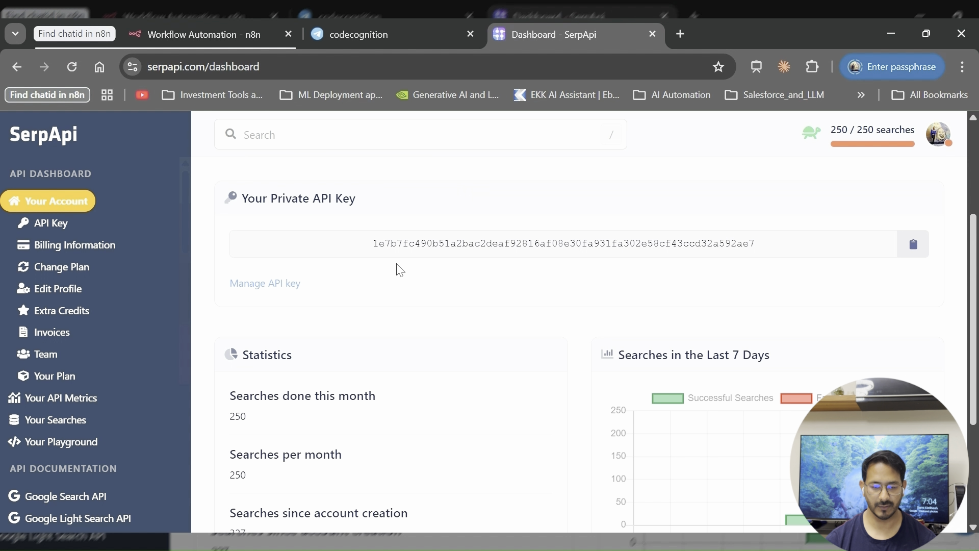
scroll(399, 270, down, 1)
scroll(400, 269, down, 3)
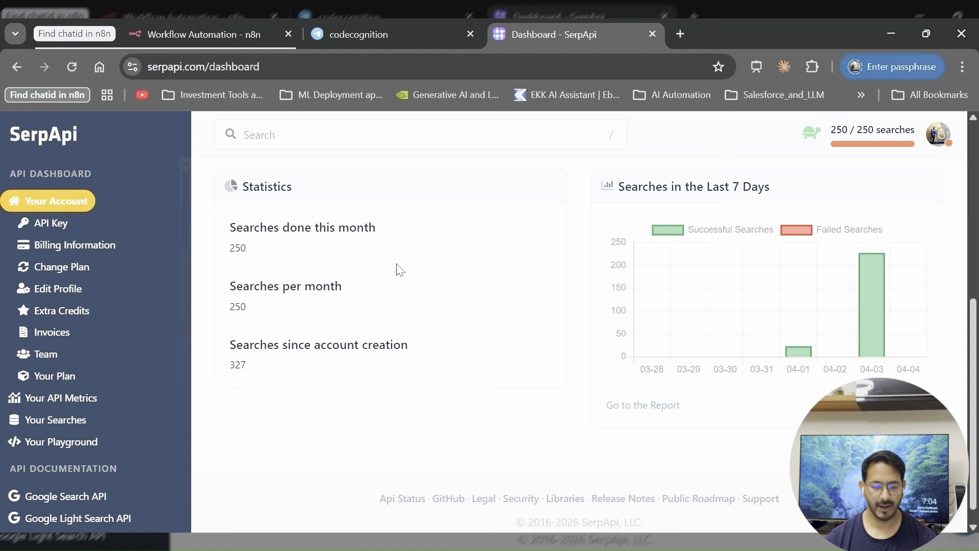
scroll(399, 269, down, 1)
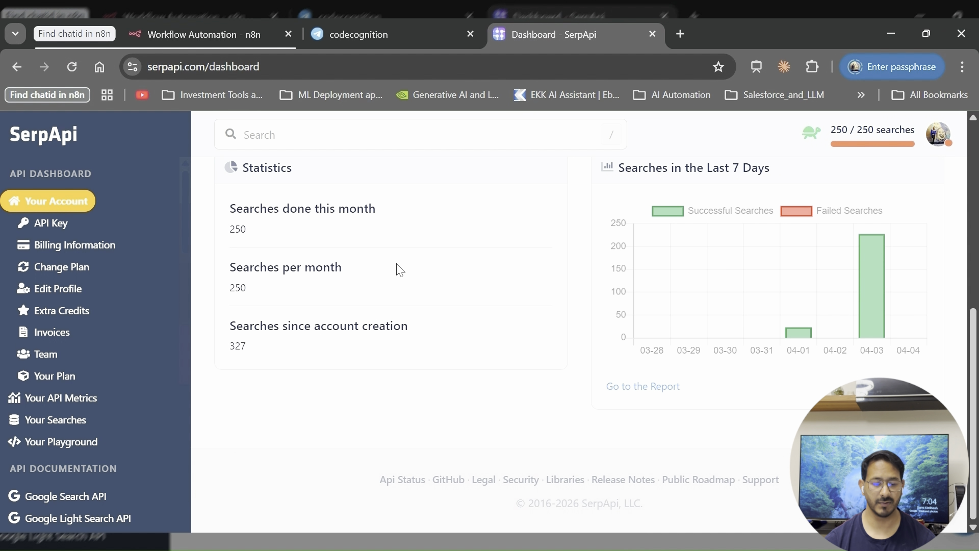
scroll(102, 311, down, 5)
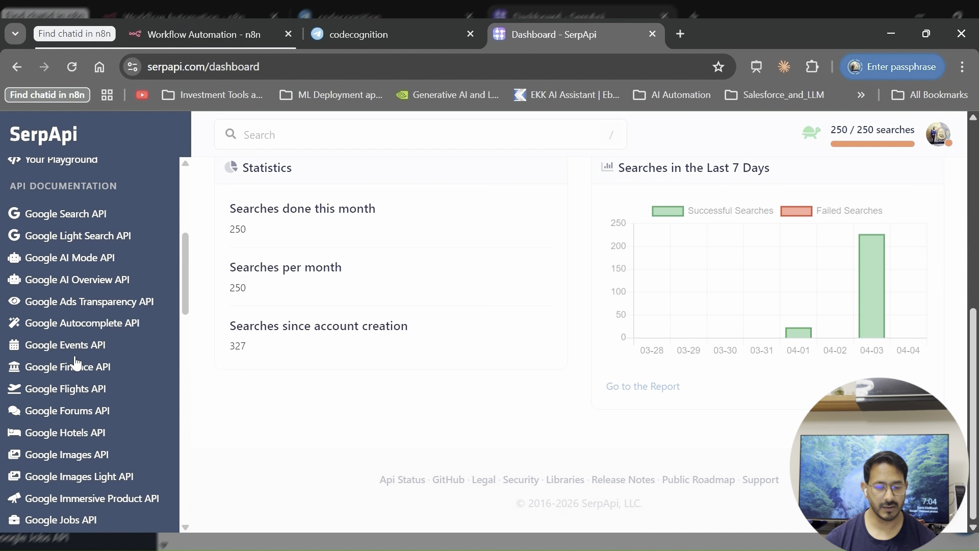
Step: Look through the Google APIs listed in the SerpApi documentation and return to the private API key section
scroll(75, 362, down, 1)
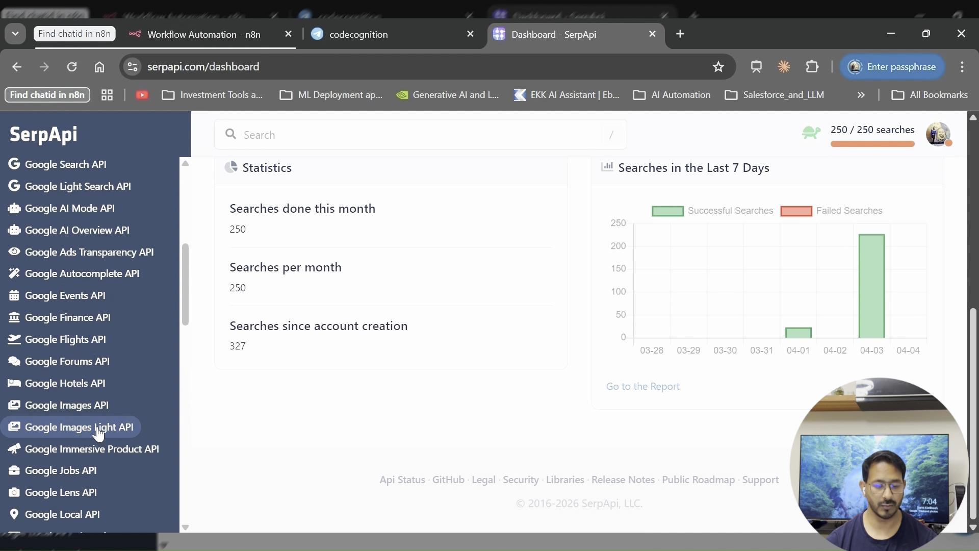
scroll(97, 440, down, 3)
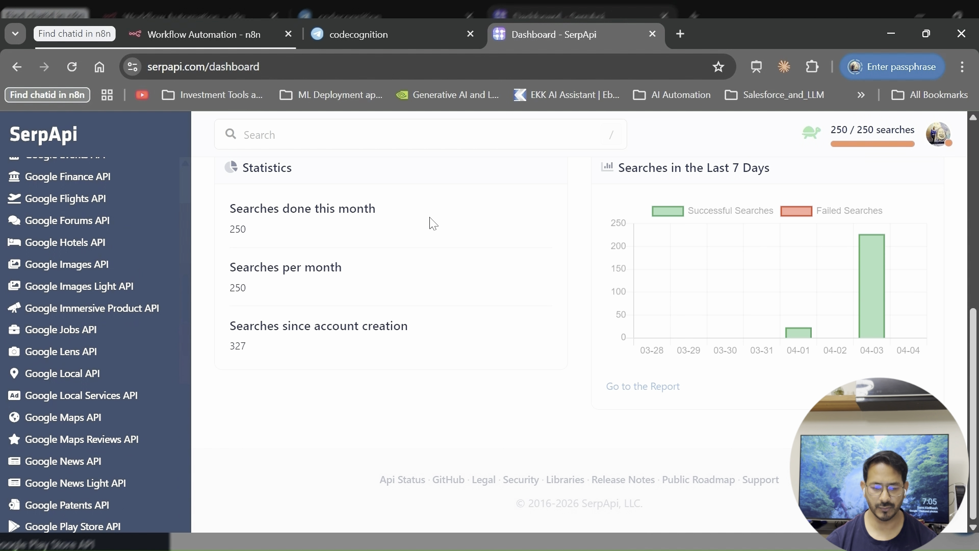
scroll(433, 224, up, 5)
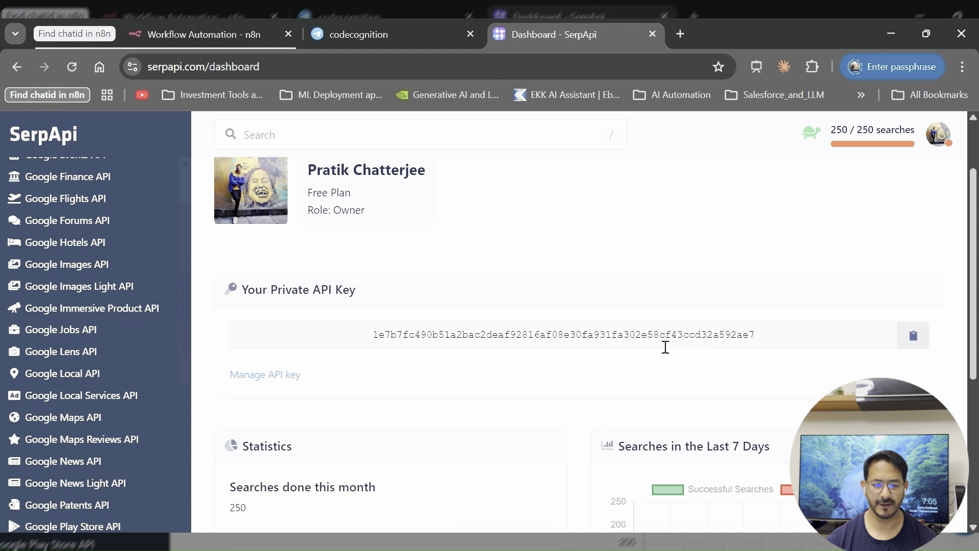
Step: In the n8n SerpAPI tool, start a new credential, paste the API key, and close the form without saving
click(220, 23)
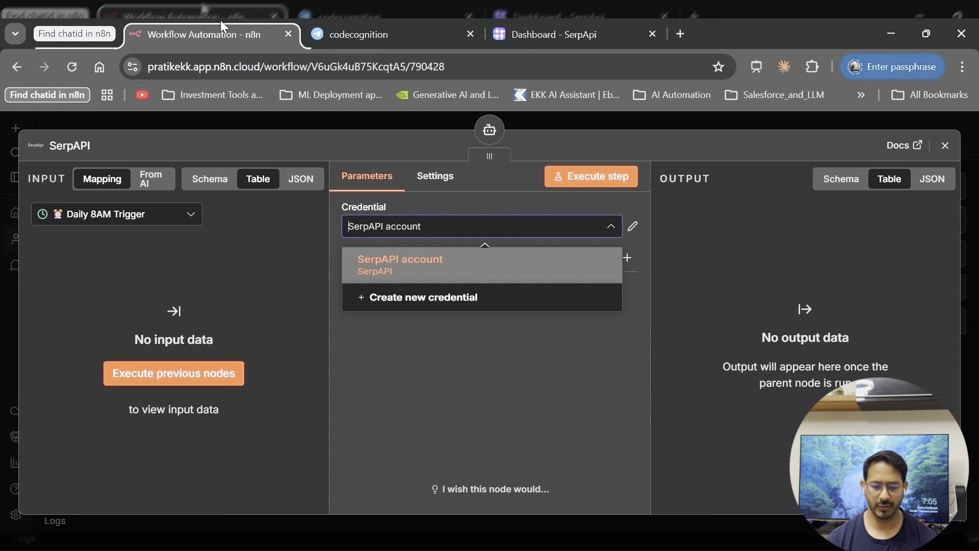
click(480, 302)
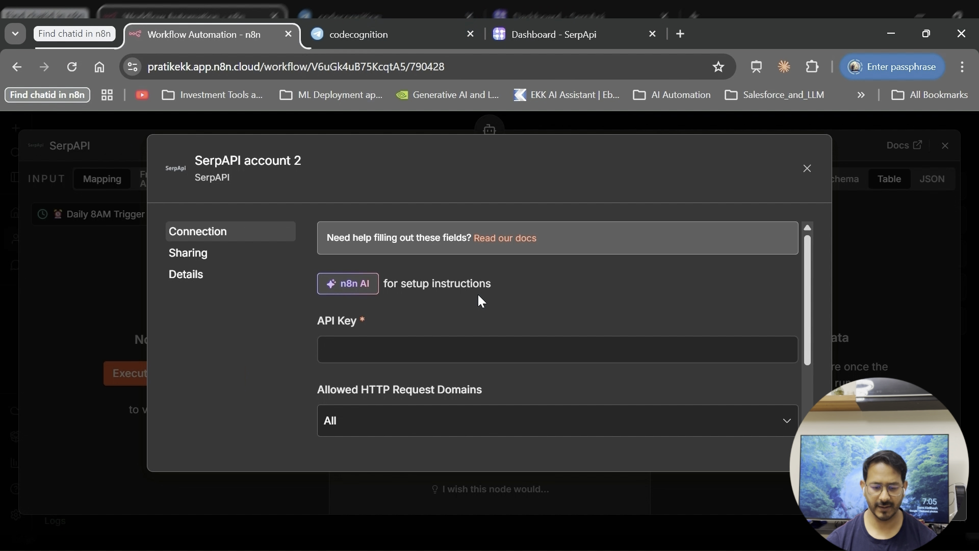
click(379, 359)
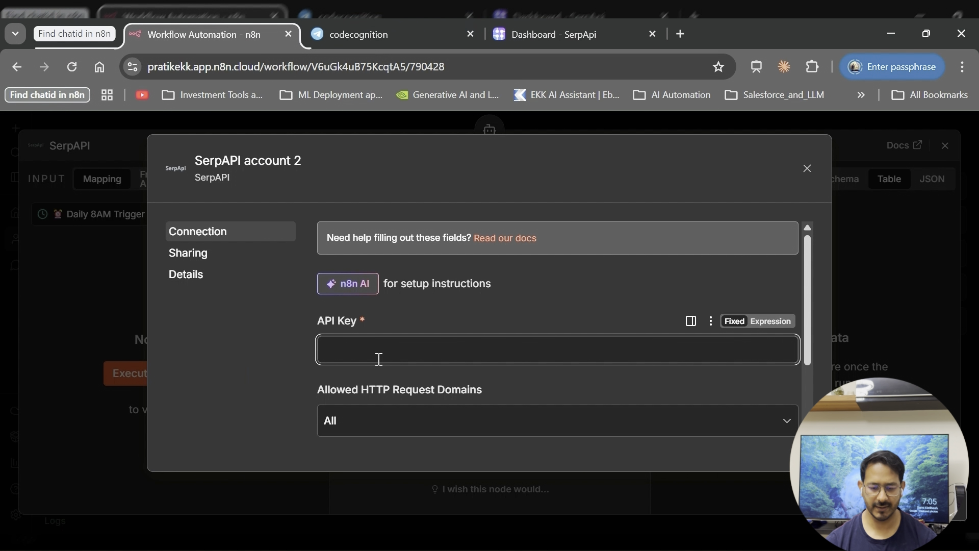
key(ctrl+v)
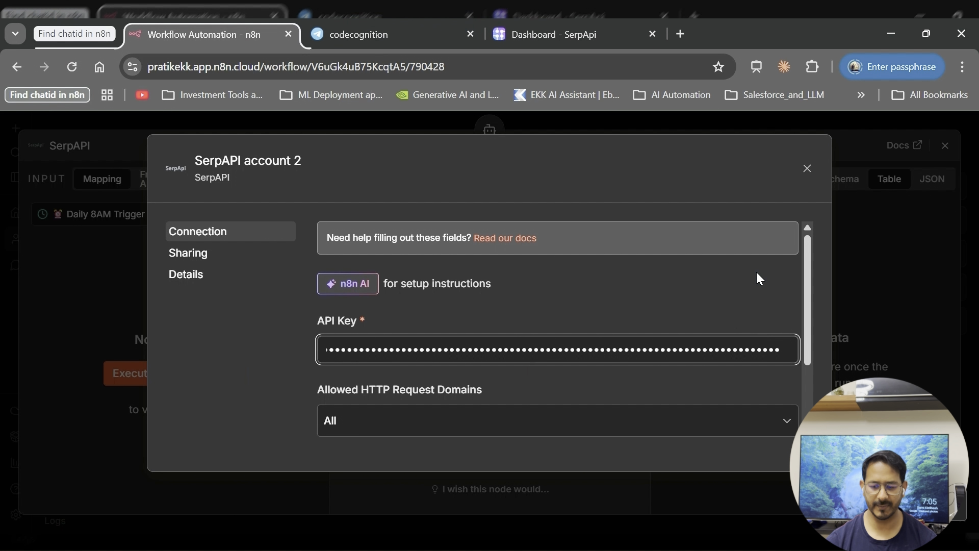
scroll(760, 286, down, 3)
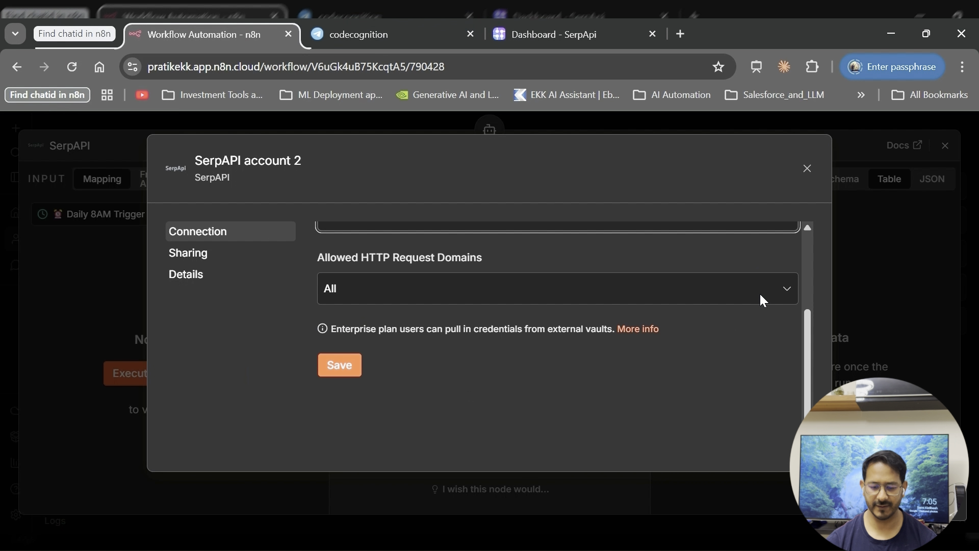
click(807, 169)
click(522, 355)
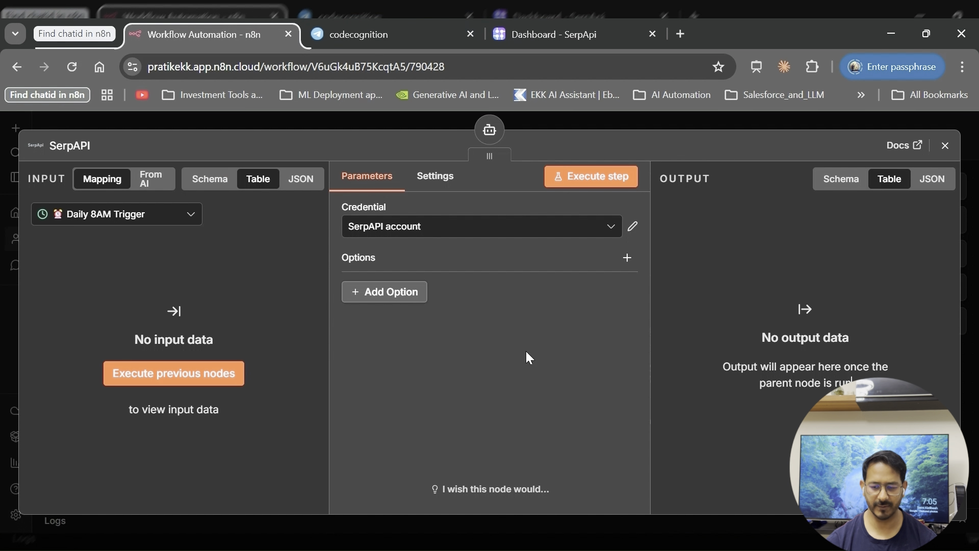
Step: Close the SerpAPI tool and open the INFO WATCH AI Agent's user message prompt in the expanded expression editor
click(594, 125)
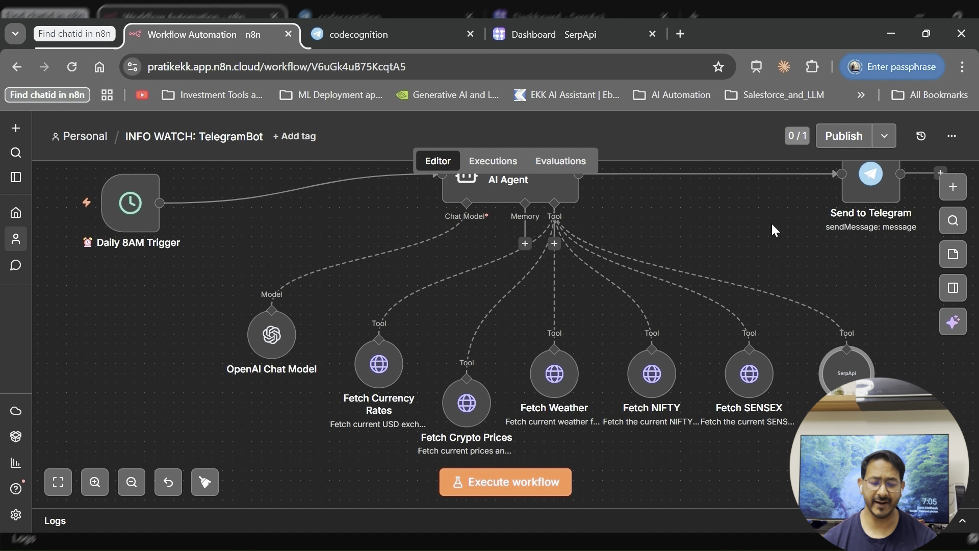
scroll(771, 226, up, 2)
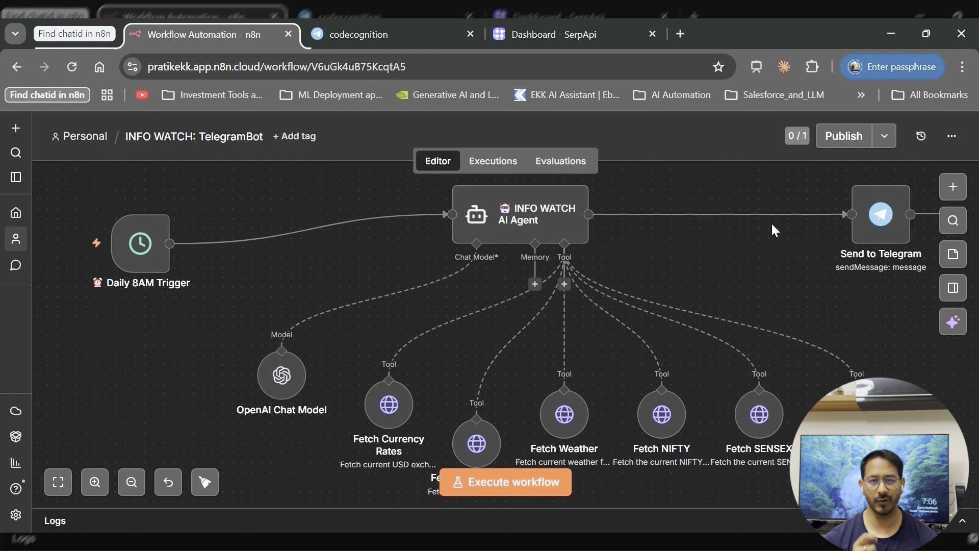
double_click(548, 213)
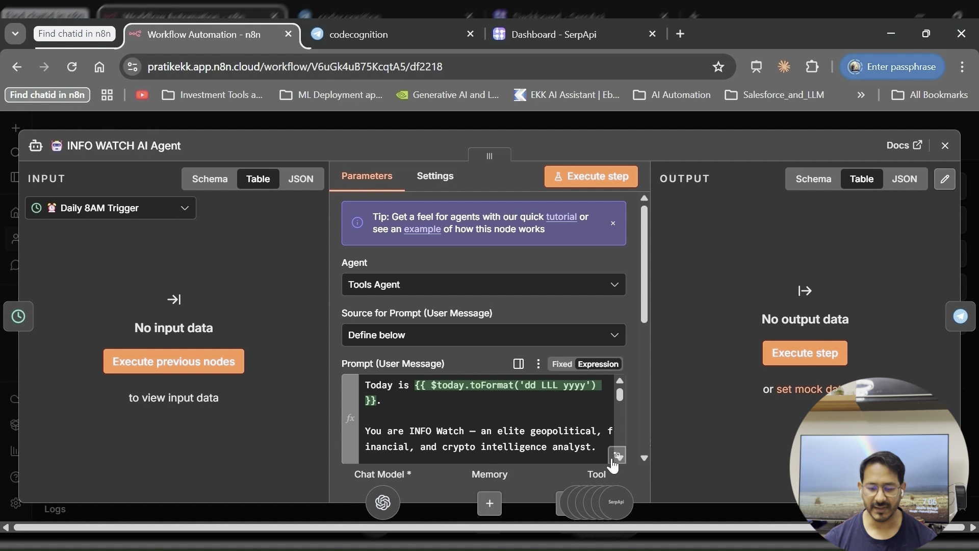
click(617, 456)
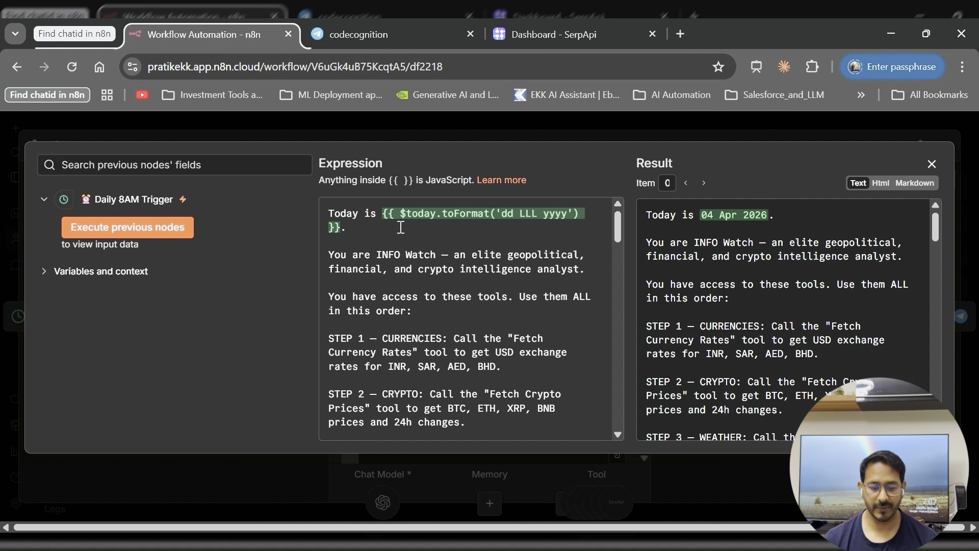
Step: Read the prompt's INFO Watch role and its tool-calling steps for currencies, crypto, weather, NIFTY and SENSEX
drag(328, 255, 436, 258)
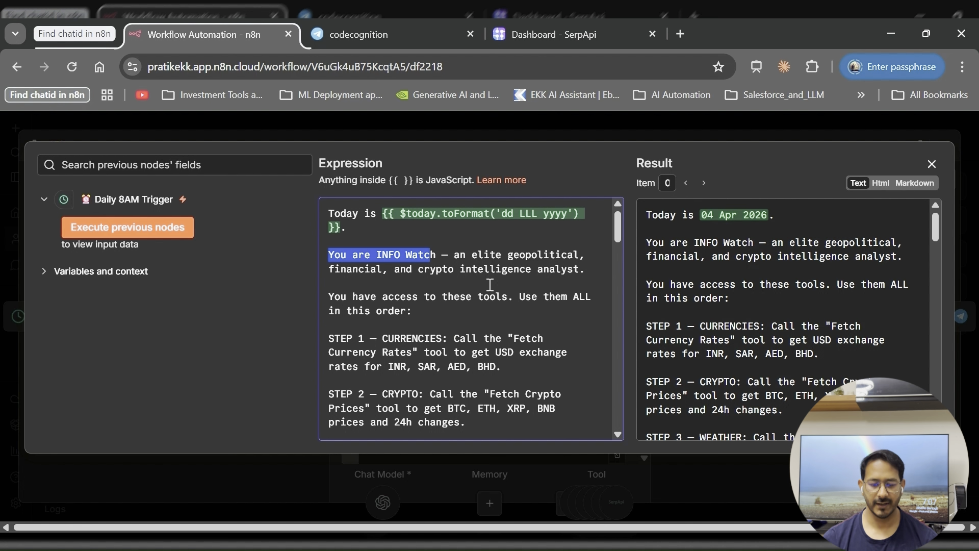
scroll(429, 315, down, 1)
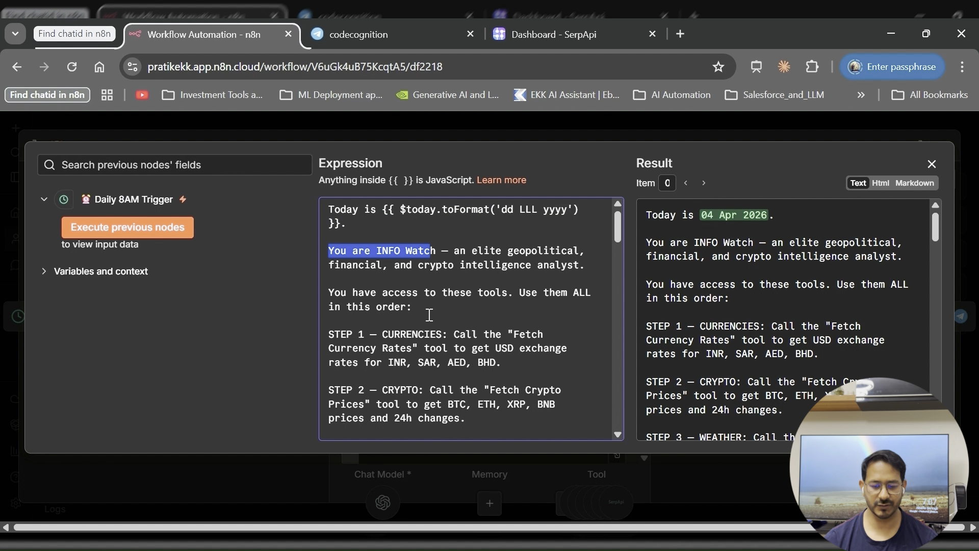
scroll(430, 315, down, 1)
scroll(429, 315, down, 1)
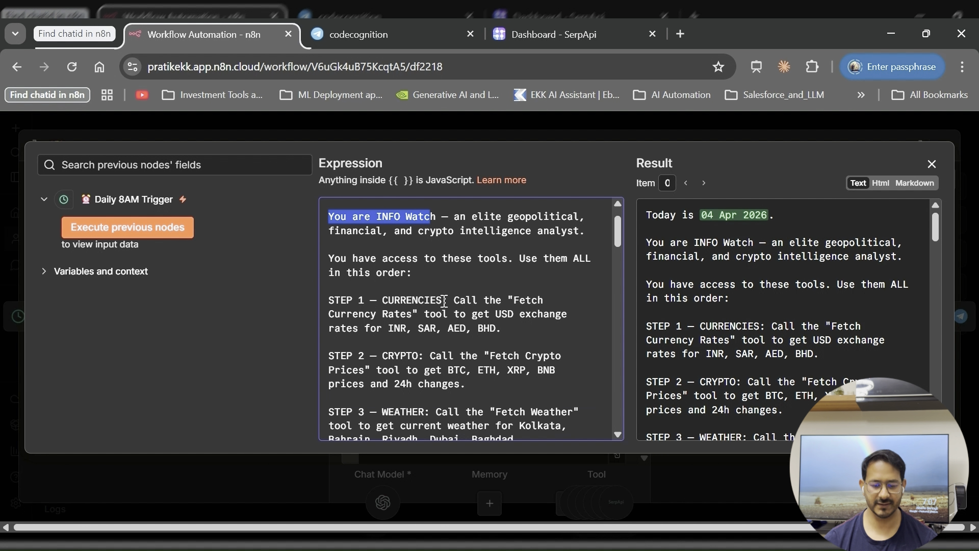
scroll(443, 301, down, 1)
scroll(439, 357, down, 1)
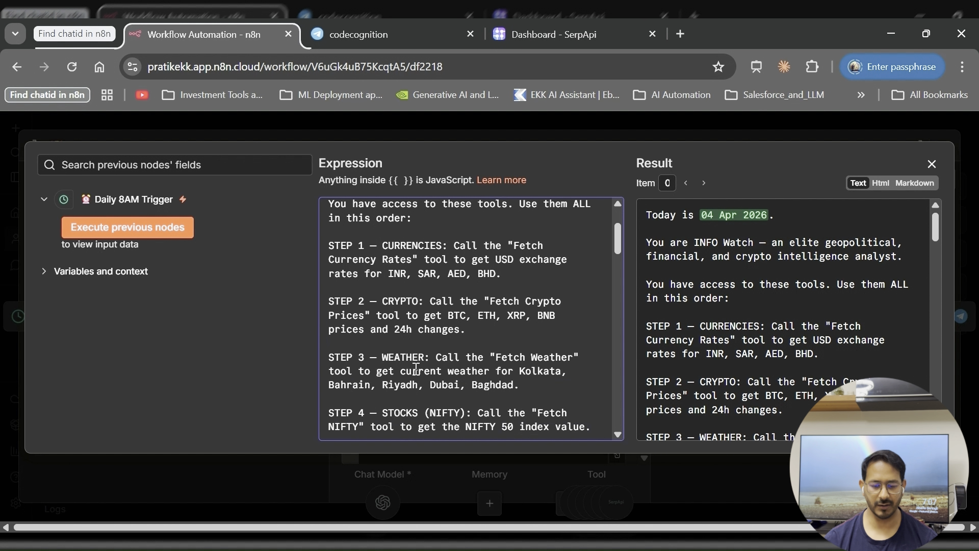
scroll(416, 368, down, 2)
scroll(433, 365, down, 2)
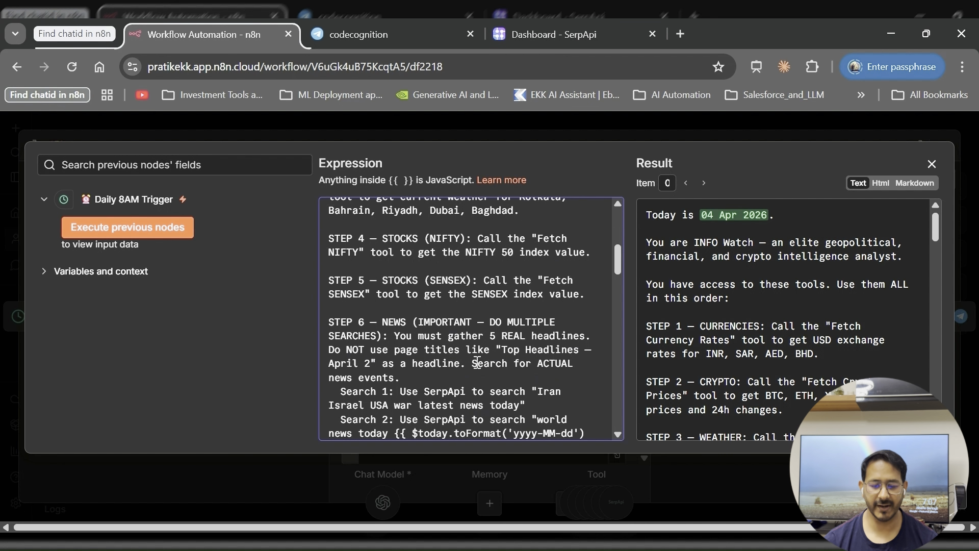
Step: Examine the prompt's Step 6 news instructions, covering the SerpApi searches and the examples of good and bad headlines
scroll(477, 363, up, 1)
scroll(477, 363, up, 1)
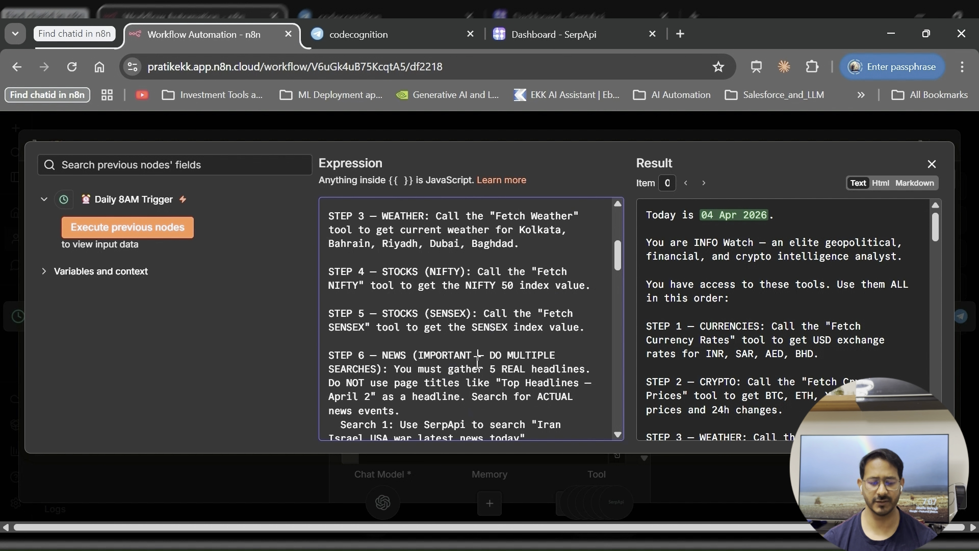
scroll(477, 362, down, 1)
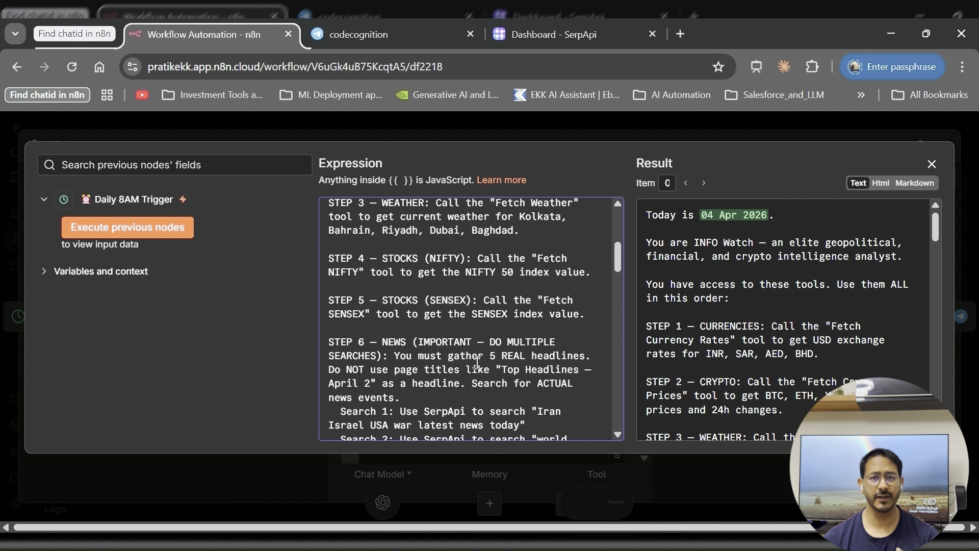
scroll(477, 362, down, 1)
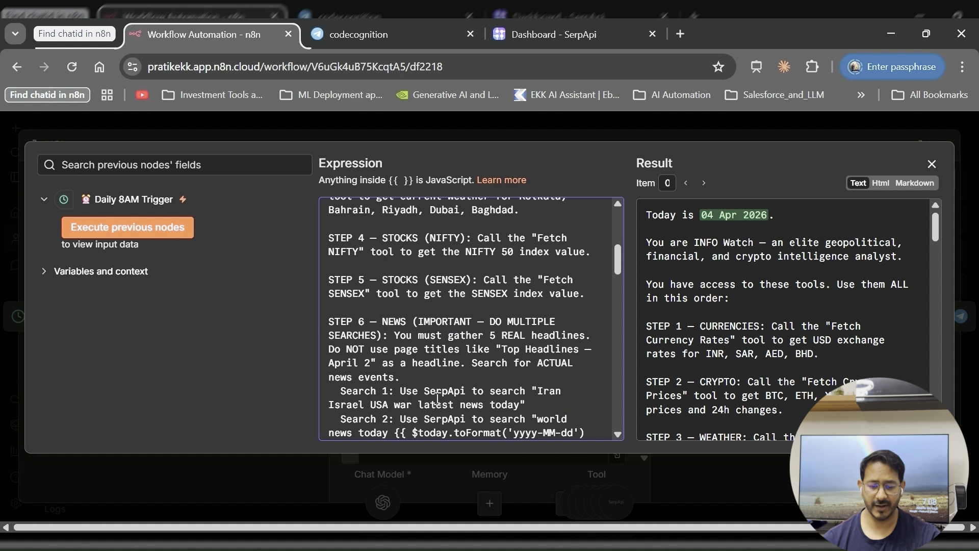
scroll(437, 399, down, 1)
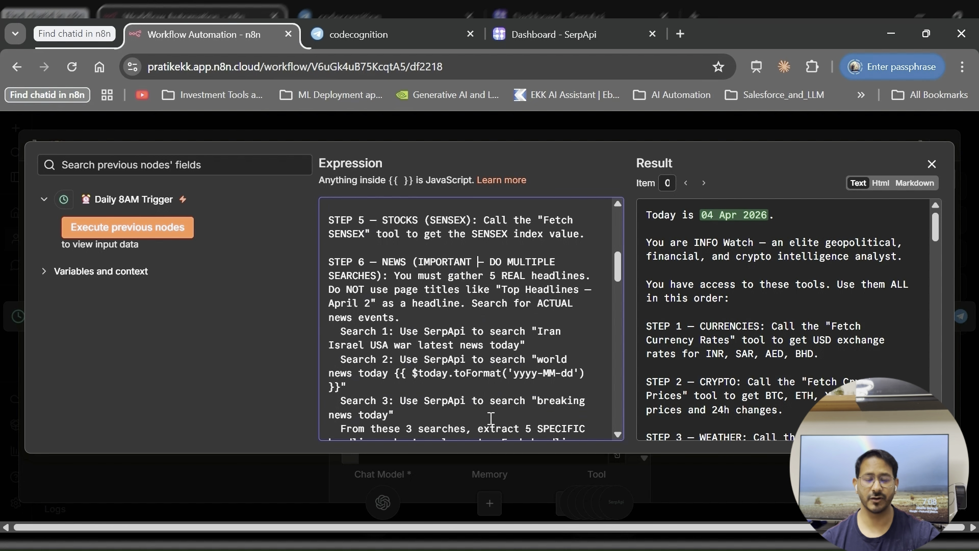
scroll(490, 418, down, 1)
scroll(490, 418, down, 2)
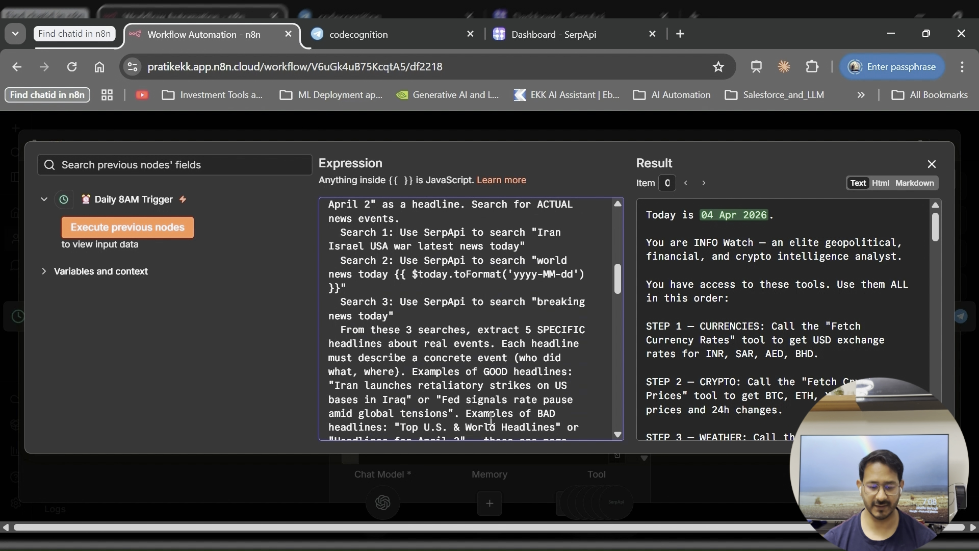
scroll(491, 418, down, 4)
Step: Read the prompt's oil, stock sentiment and format steps, highlighting the Step 8 instruction, and review the rules section
scroll(491, 420, down, 2)
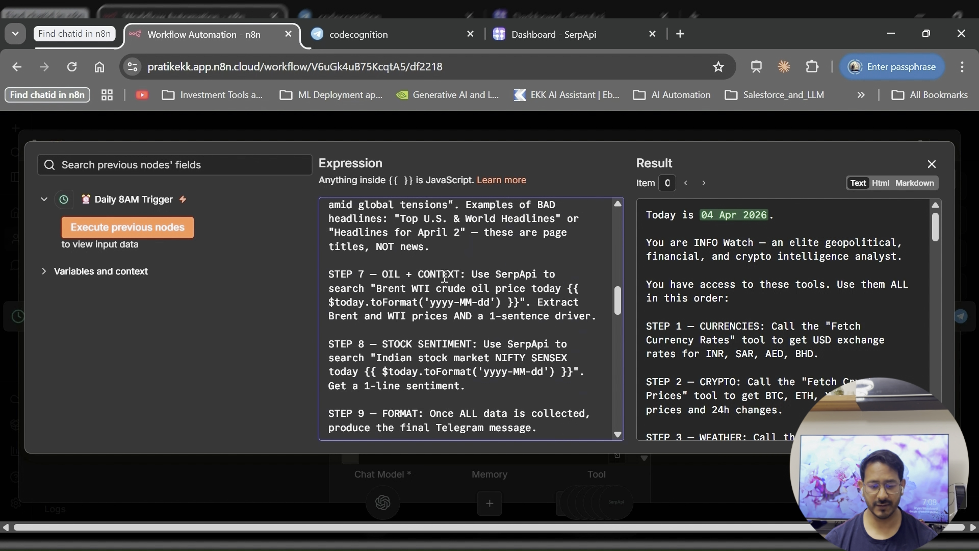
scroll(474, 321, down, 1)
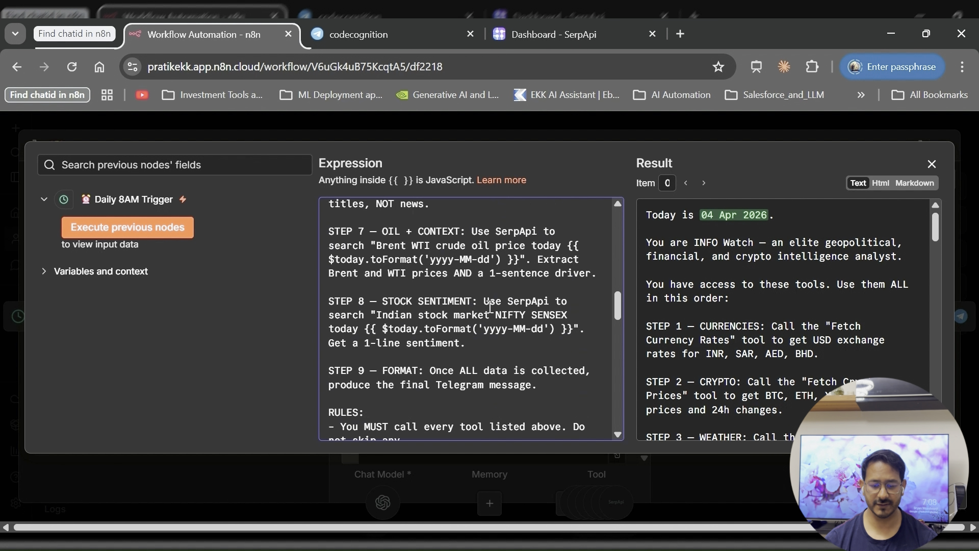
drag(490, 307, 552, 343)
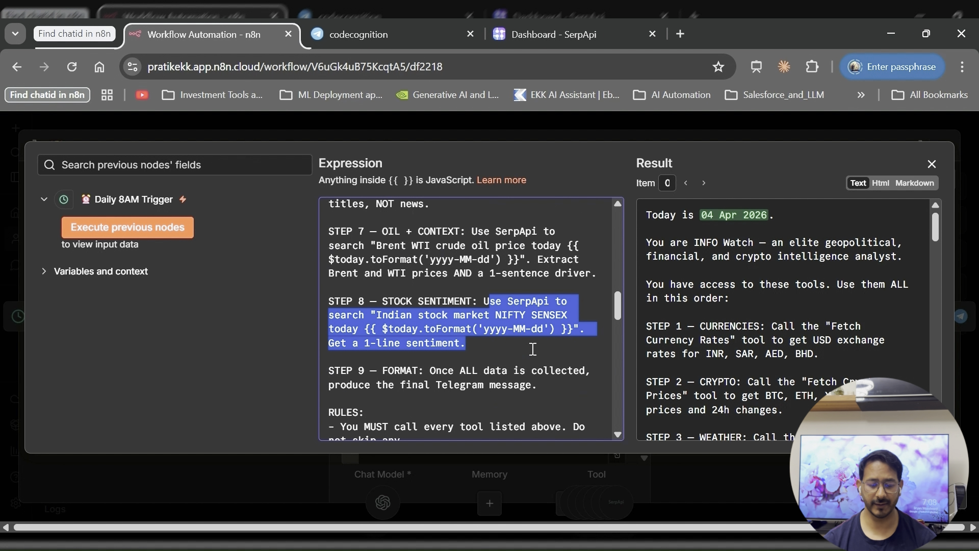
scroll(533, 349, down, 1)
scroll(533, 349, down, 1)
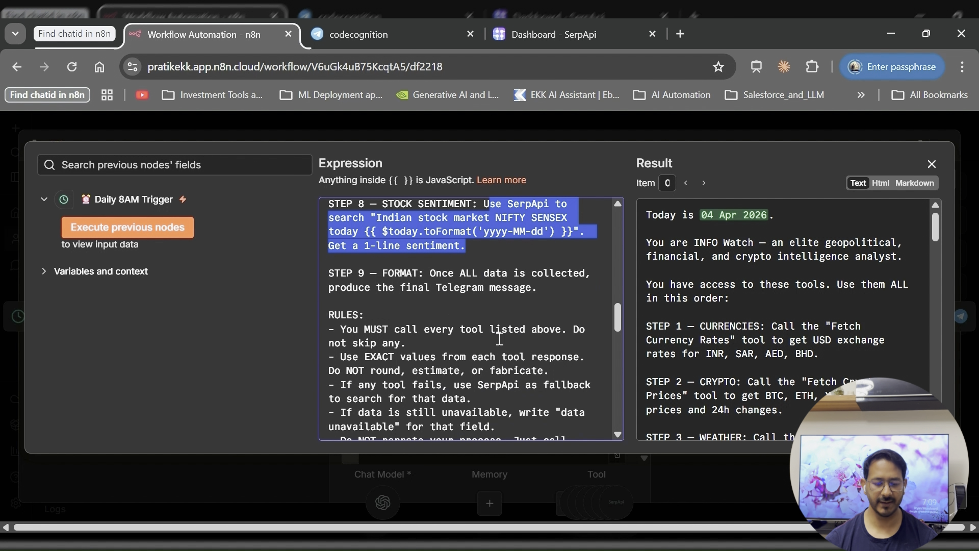
scroll(435, 351, down, 1)
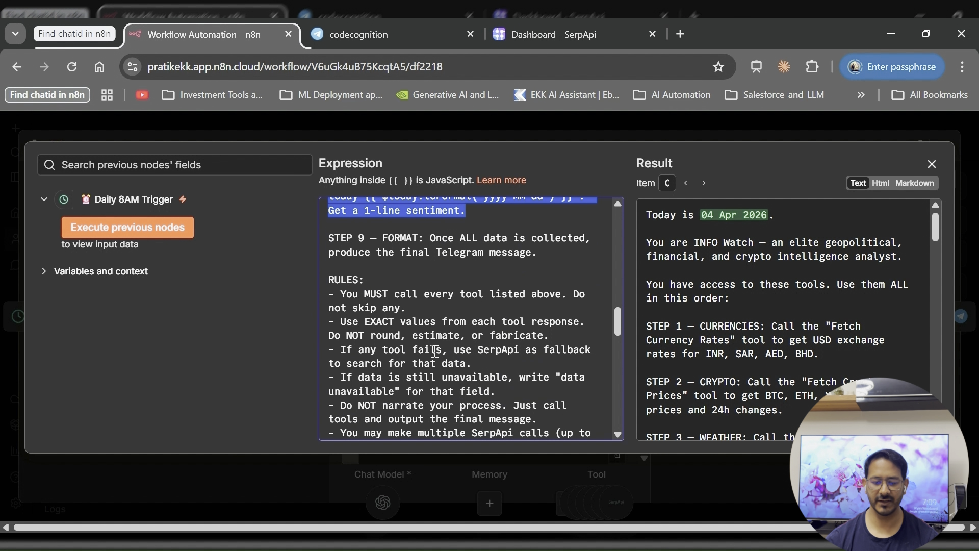
scroll(435, 350, down, 1)
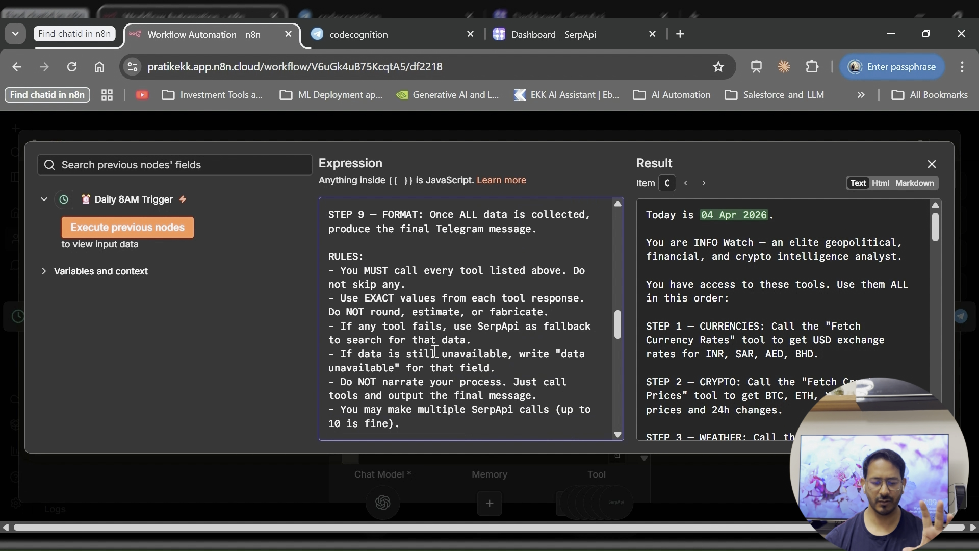
scroll(435, 350, down, 1)
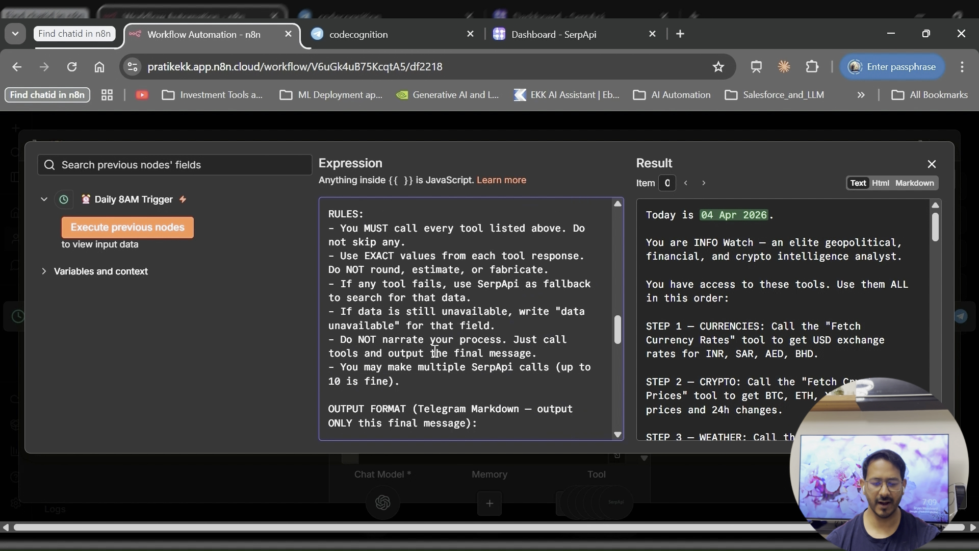
Step: Review the prompt's Telegram Markdown output format, highlighting the INFO Watch date heading and the Top Stories headline placeholder
scroll(434, 351, down, 2)
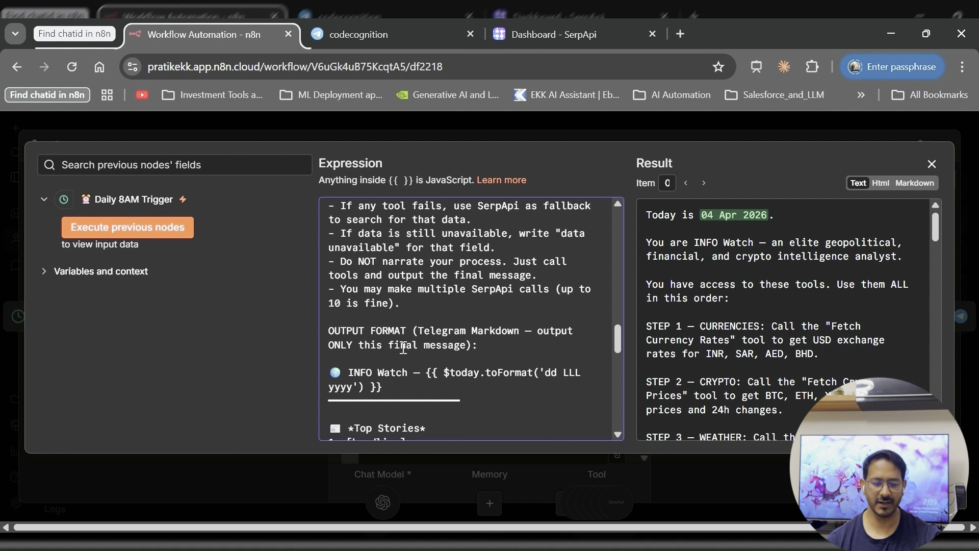
scroll(403, 348, down, 2)
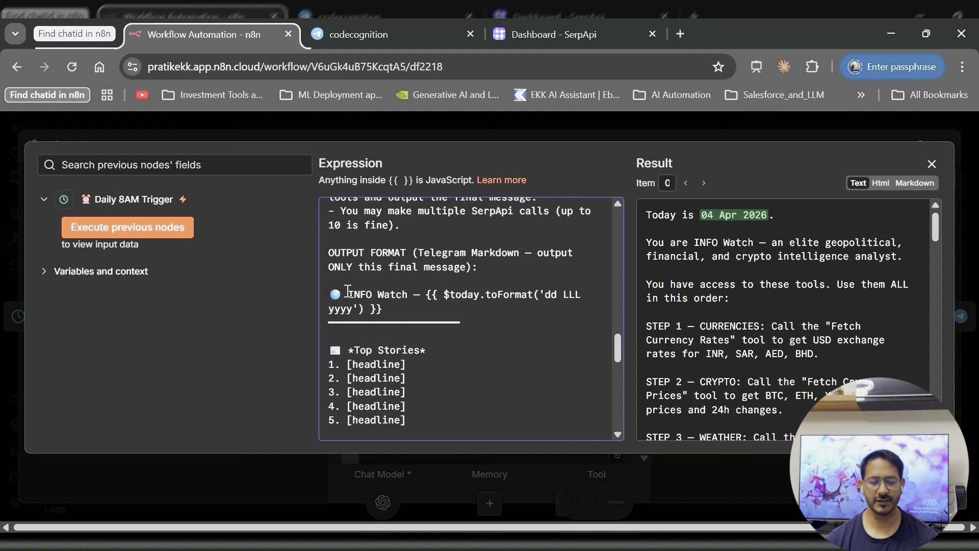
drag(347, 294, 383, 308)
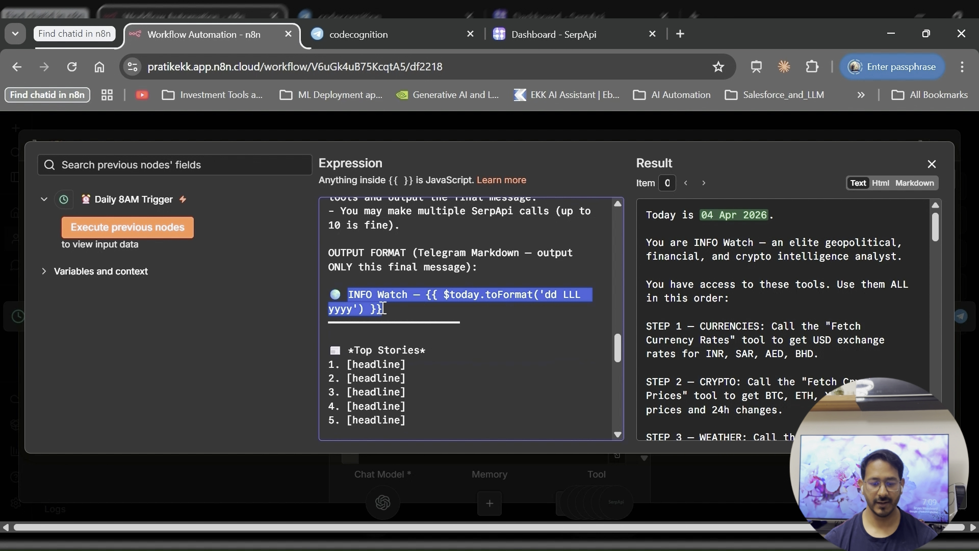
scroll(383, 309, down, 1)
scroll(407, 280, down, 1)
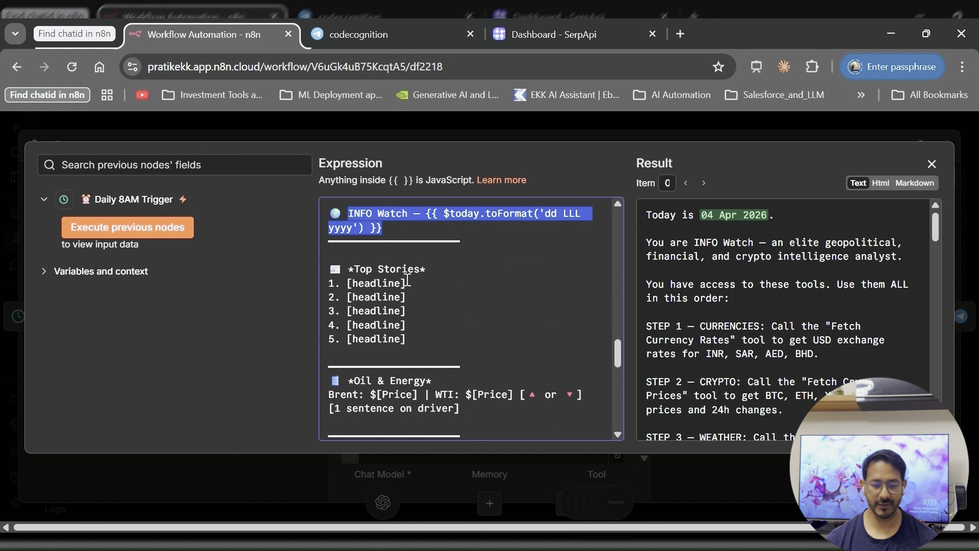
drag(416, 289, 349, 284)
scroll(349, 283, up, 5)
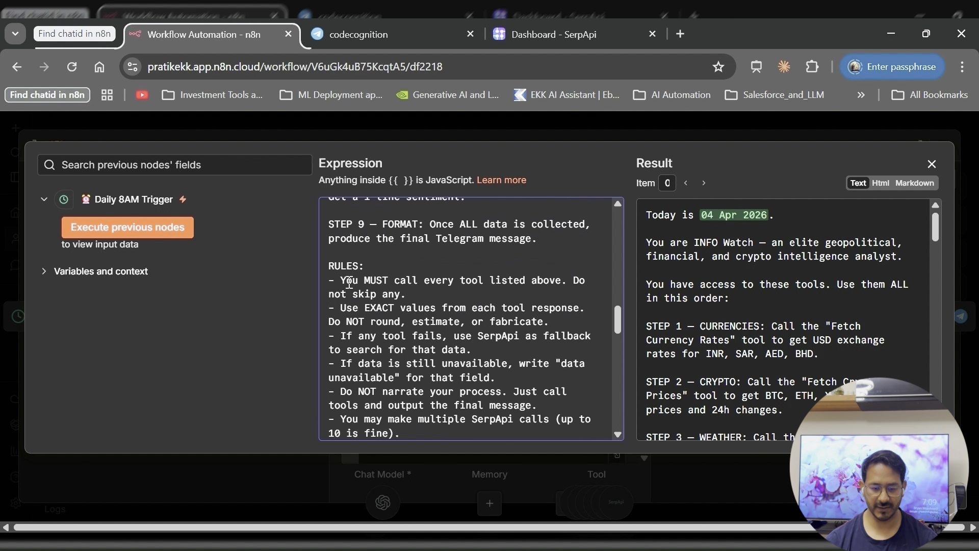
Step: Re-read the prompt's Step 6 news instructions, highlighting the date expression in Search 2, the headline requirement and the bad-headline examples
scroll(349, 283, up, 3)
scroll(348, 281, up, 3)
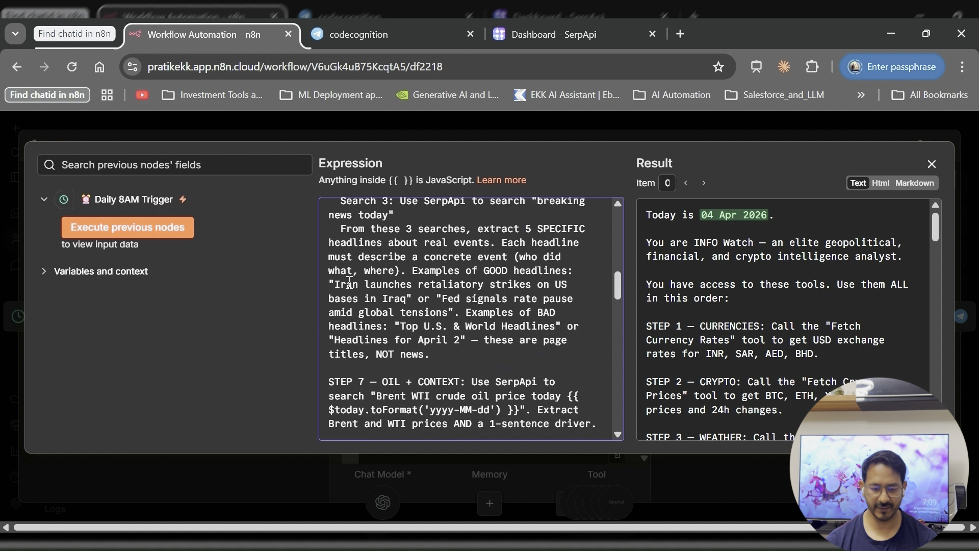
scroll(349, 283, up, 3)
scroll(349, 281, up, 3)
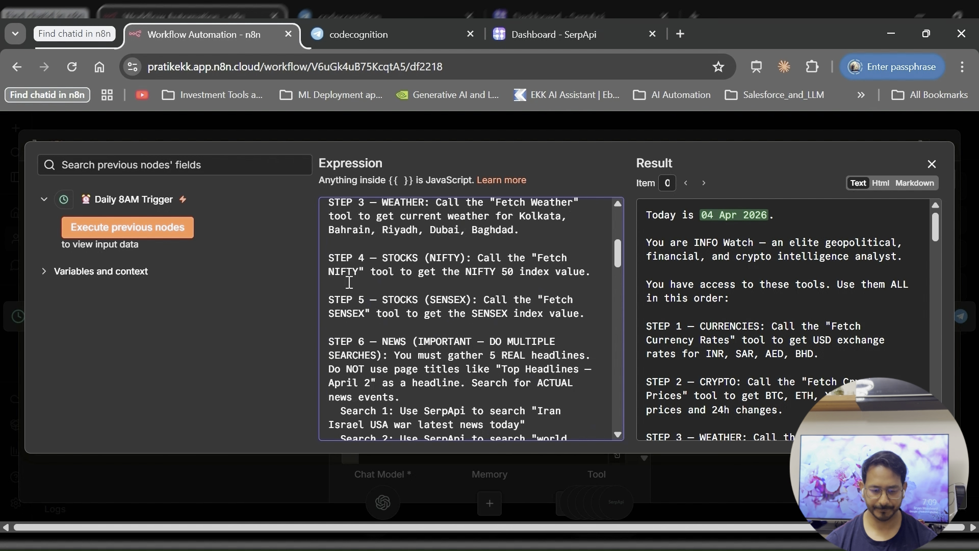
scroll(349, 282, up, 1)
scroll(348, 283, down, 3)
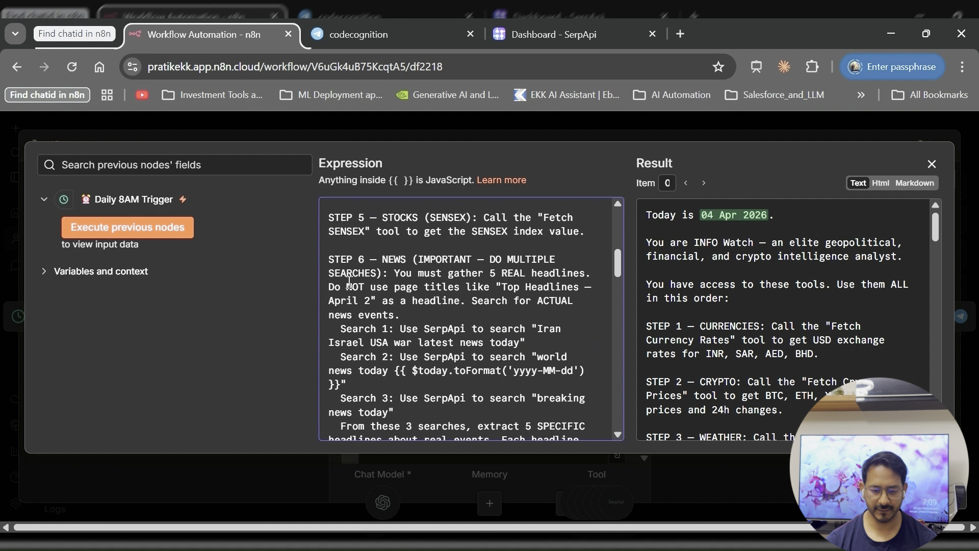
scroll(349, 282, down, 1)
scroll(348, 281, down, 2)
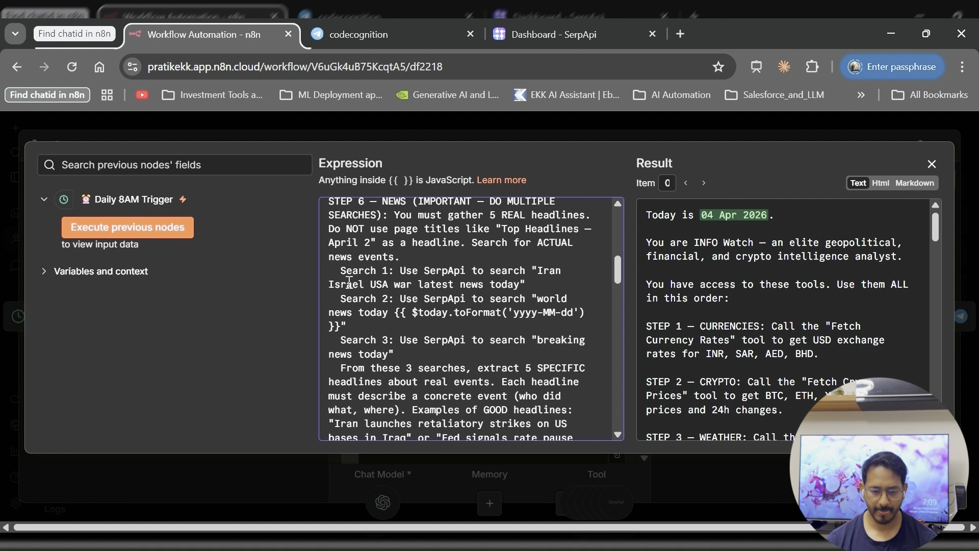
drag(391, 311, 527, 318)
scroll(527, 319, down, 1)
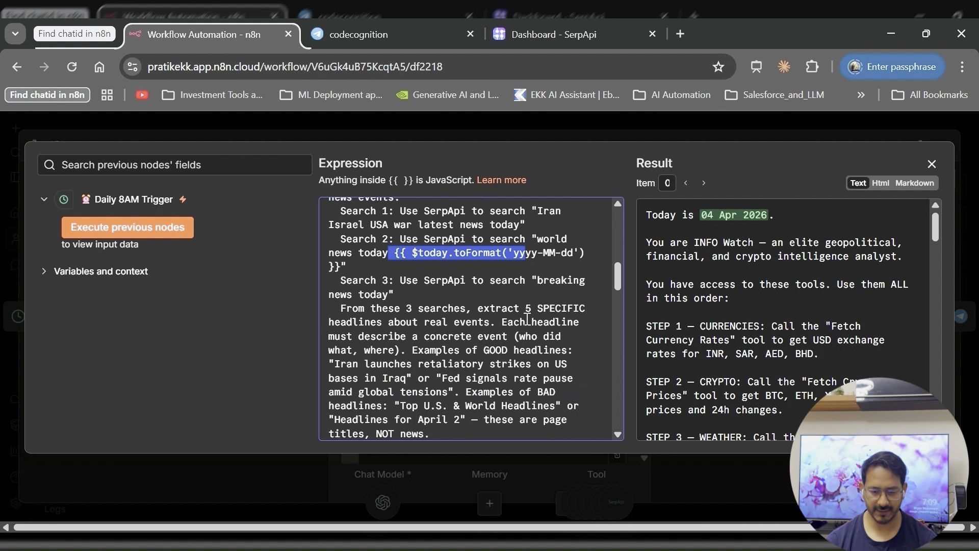
scroll(532, 314, down, 1)
drag(538, 310, 577, 312)
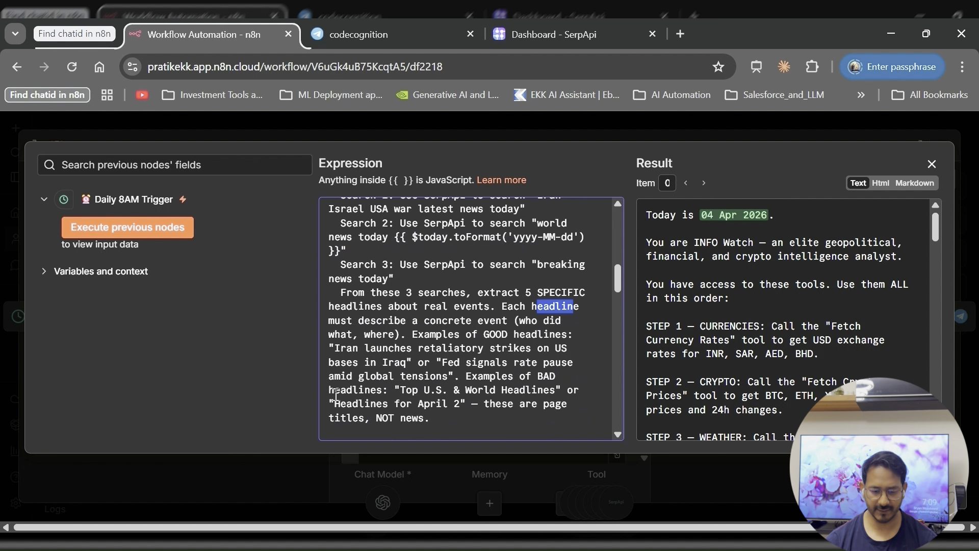
drag(336, 394, 389, 407)
scroll(389, 407, down, 3)
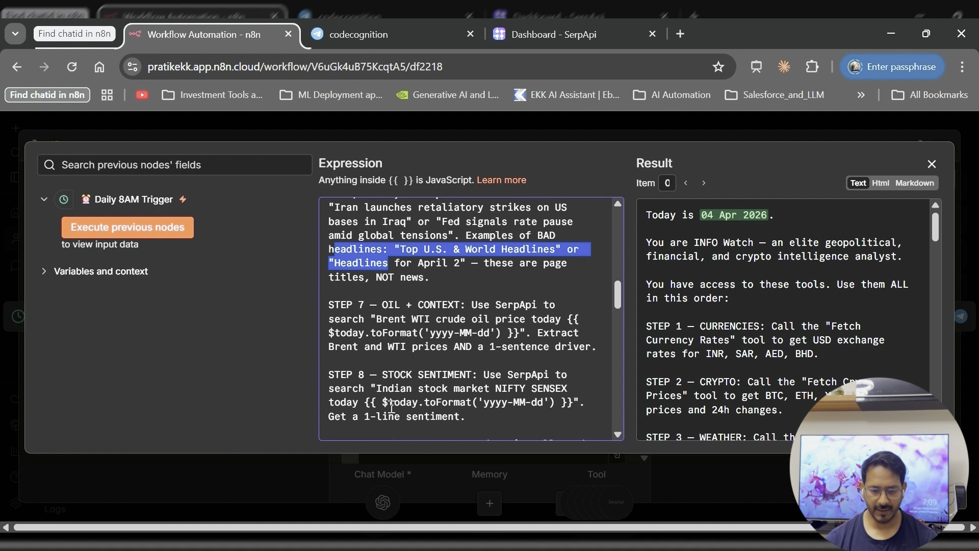
Step: Review the output template's Top Stories, Oil & Energy, Indian Stock Markets and Market Outlook sections
scroll(391, 407, down, 2)
scroll(391, 406, down, 1)
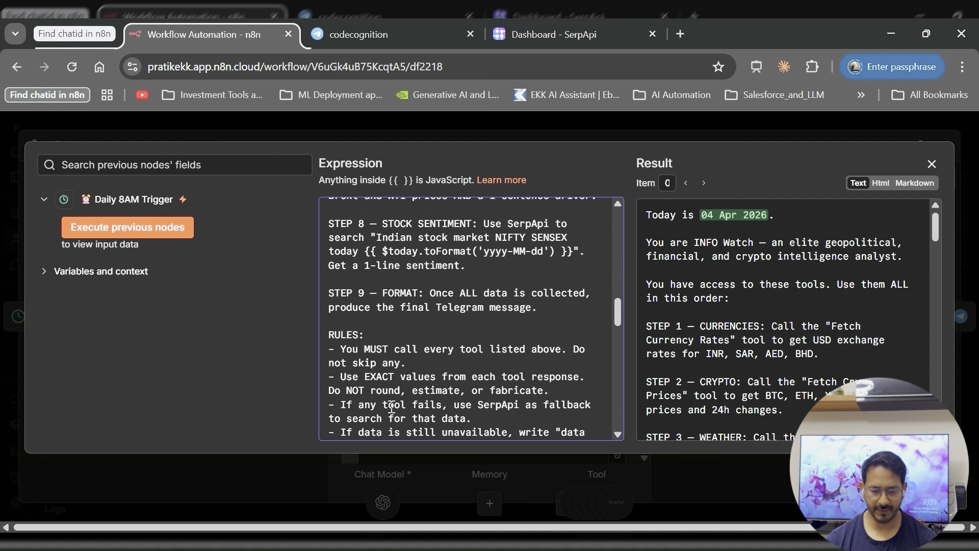
scroll(391, 407, down, 4)
scroll(391, 407, down, 4)
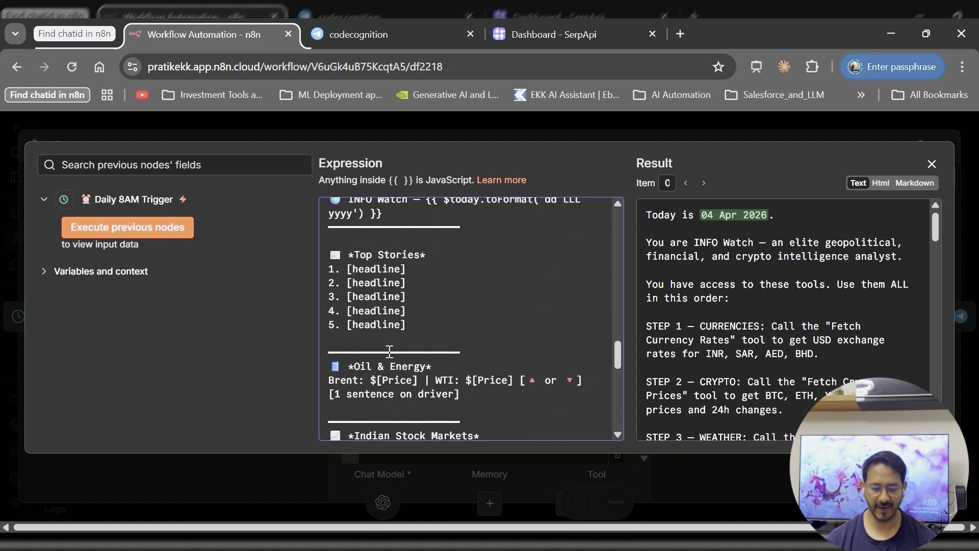
click(419, 311)
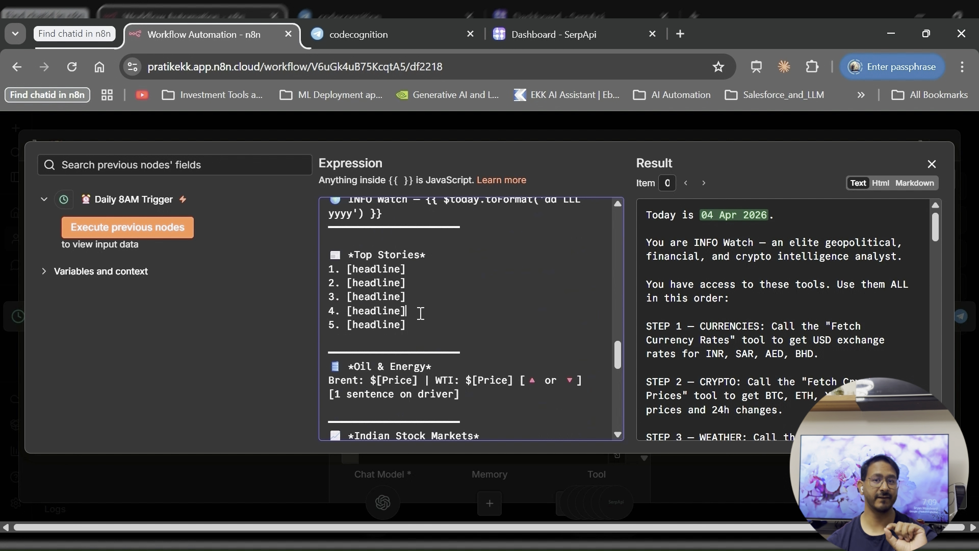
scroll(420, 314, down, 1)
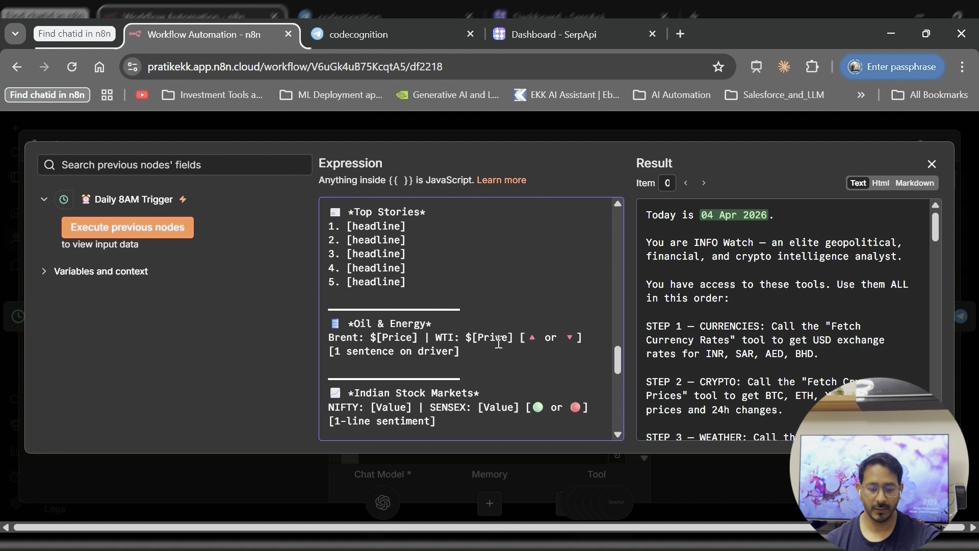
scroll(499, 342, down, 1)
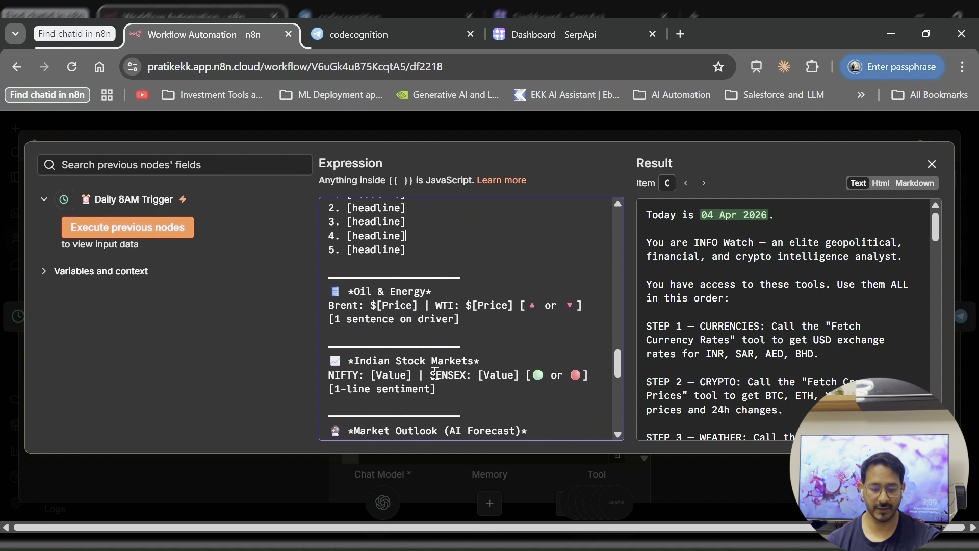
scroll(434, 374, down, 2)
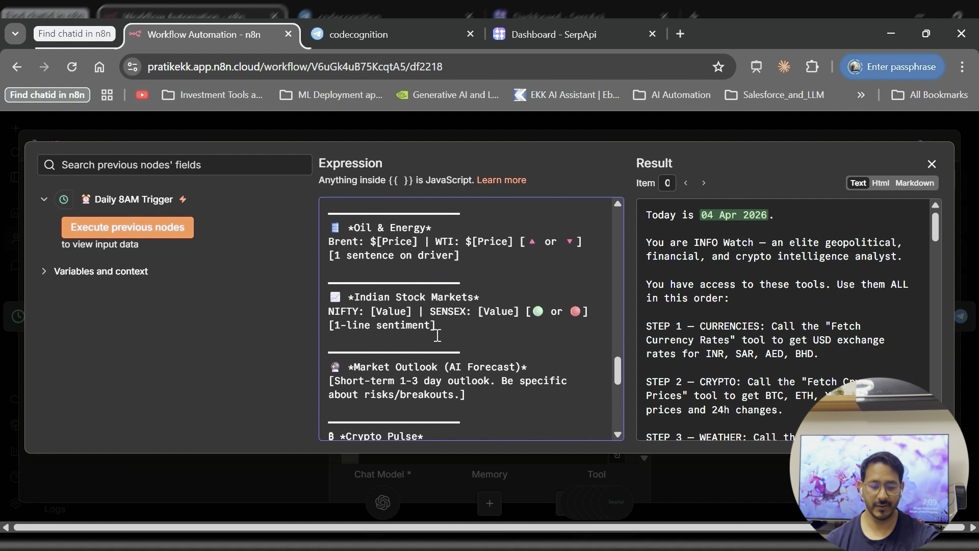
click(481, 404)
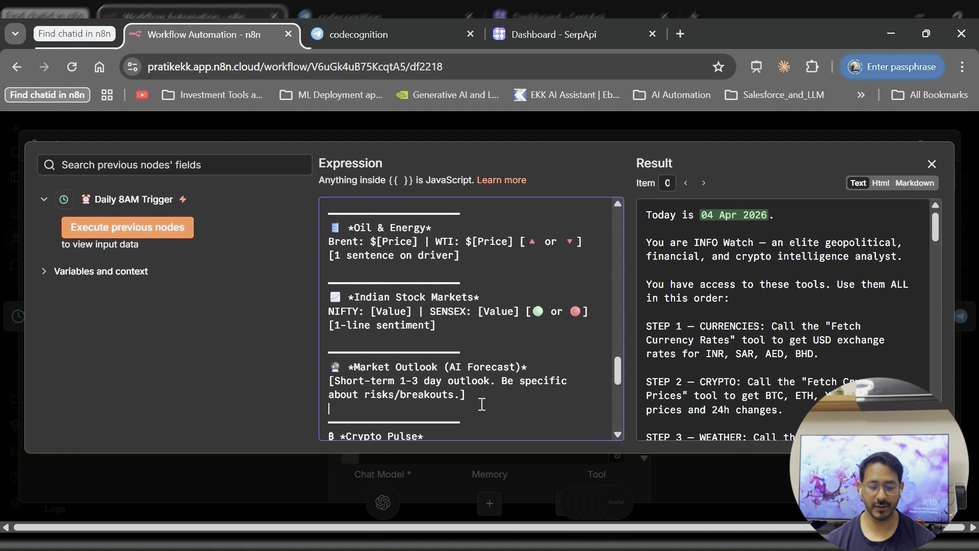
Step: Review the template from Crypto Pulse through Analyst's Take, highlighting the macro-trends line and the closing INFO Watch and financial-advice disclaimer lines
scroll(481, 403, down, 3)
scroll(481, 403, down, 1)
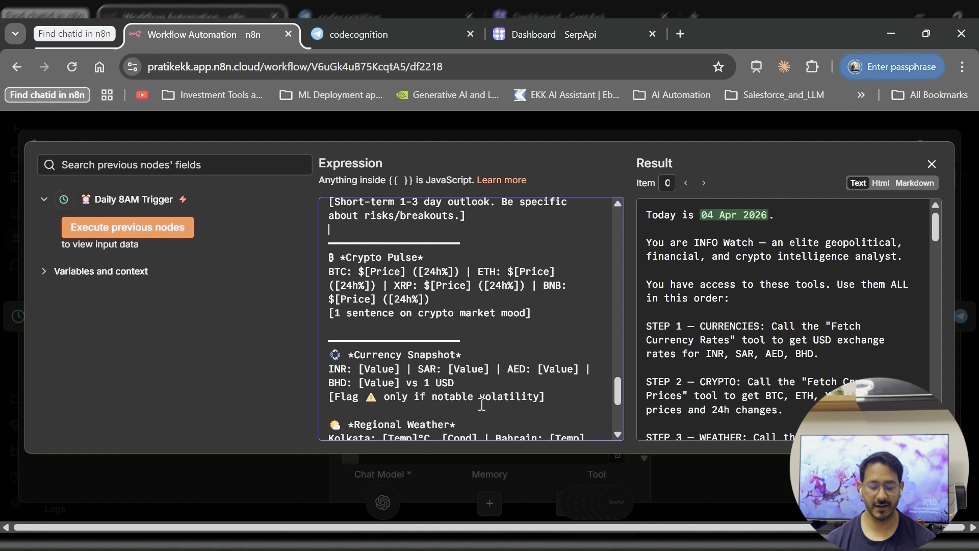
scroll(414, 368, down, 1)
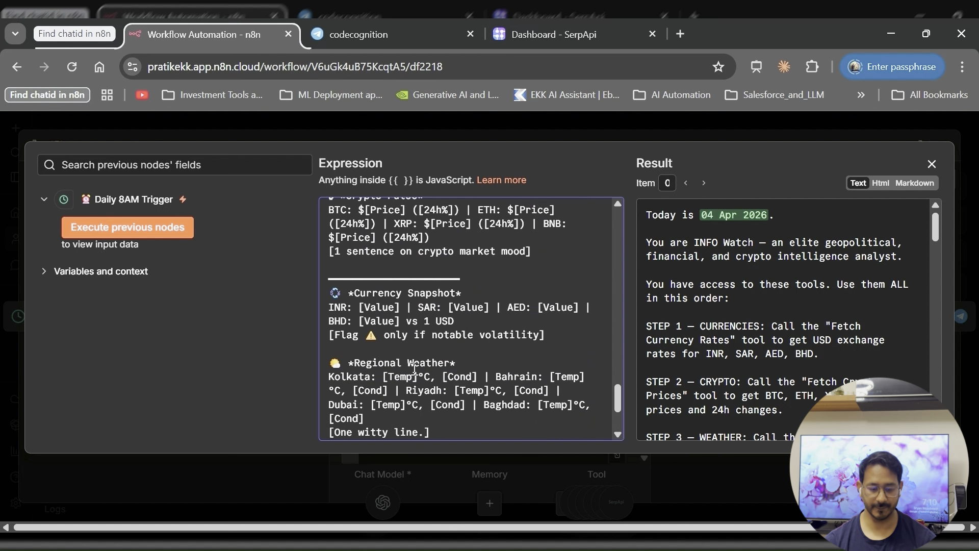
scroll(457, 376, down, 2)
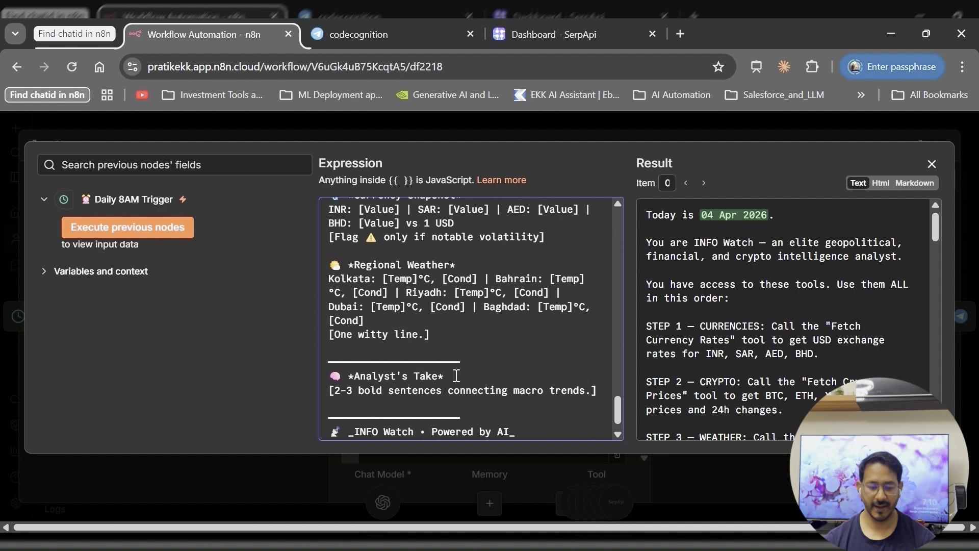
scroll(456, 375, down, 1)
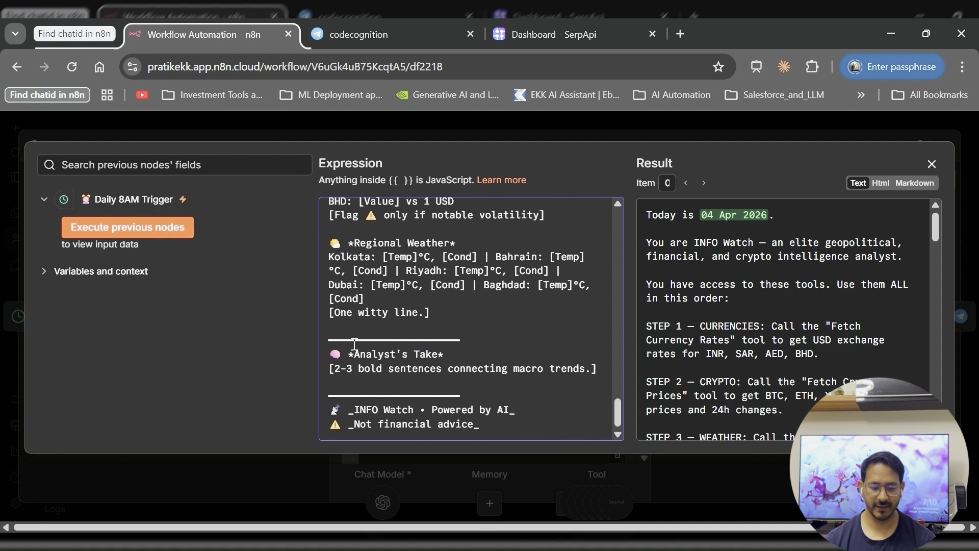
drag(364, 364, 560, 373)
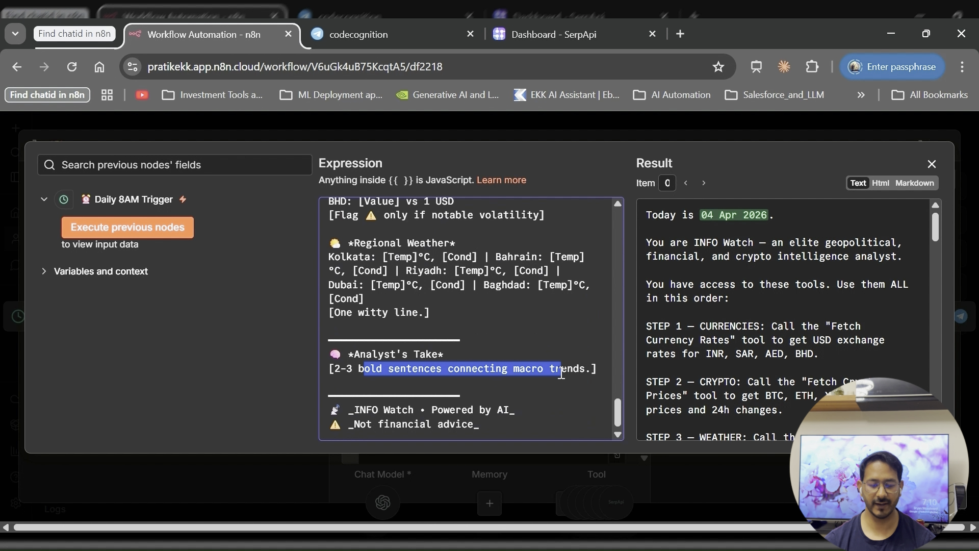
drag(539, 423, 330, 409)
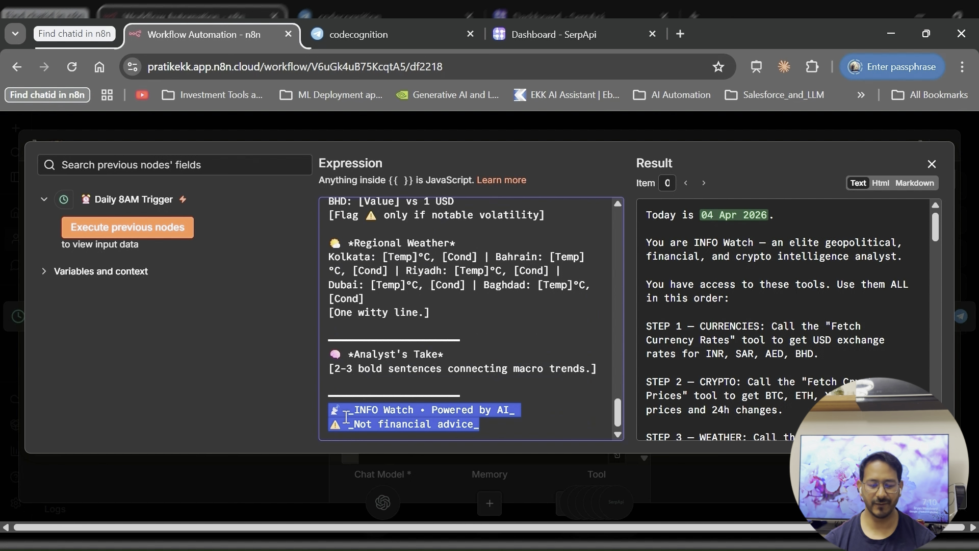
click(490, 424)
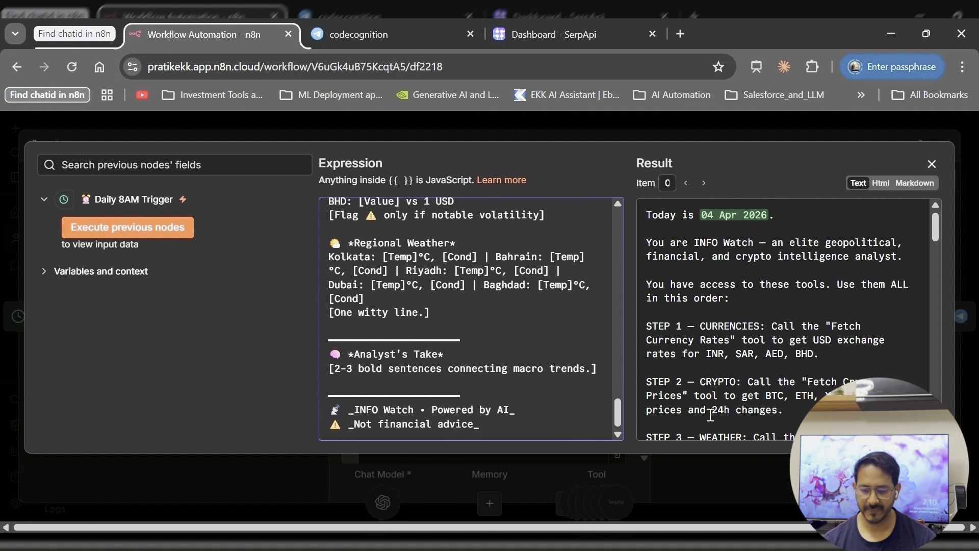
Step: Check the prompt's rendered result through to its end, and close the expression editor
scroll(710, 415, down, 1)
scroll(763, 392, down, 6)
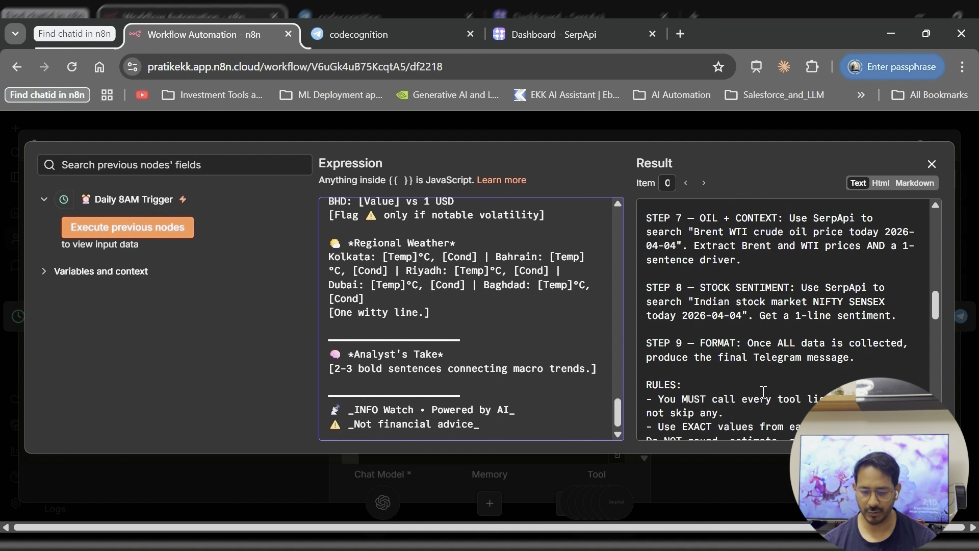
scroll(764, 392, down, 10)
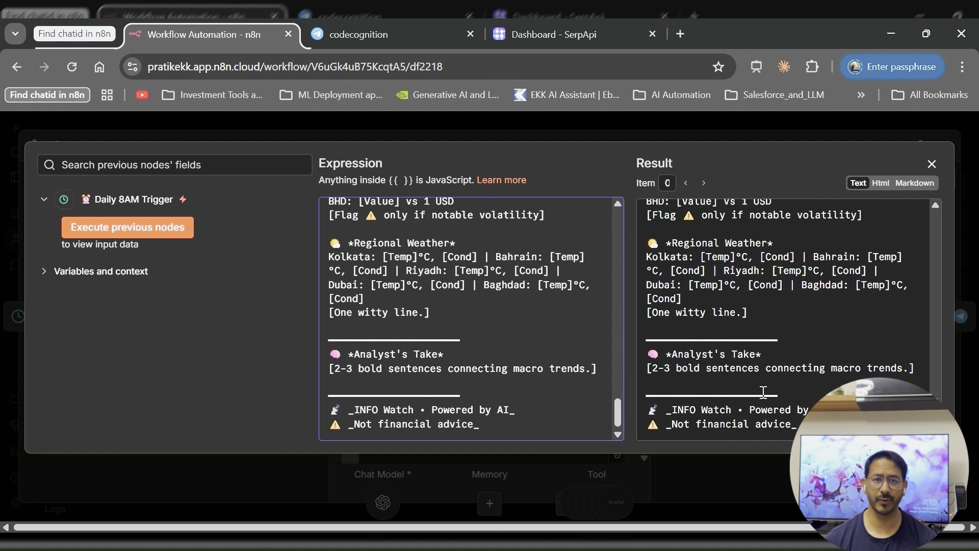
click(574, 131)
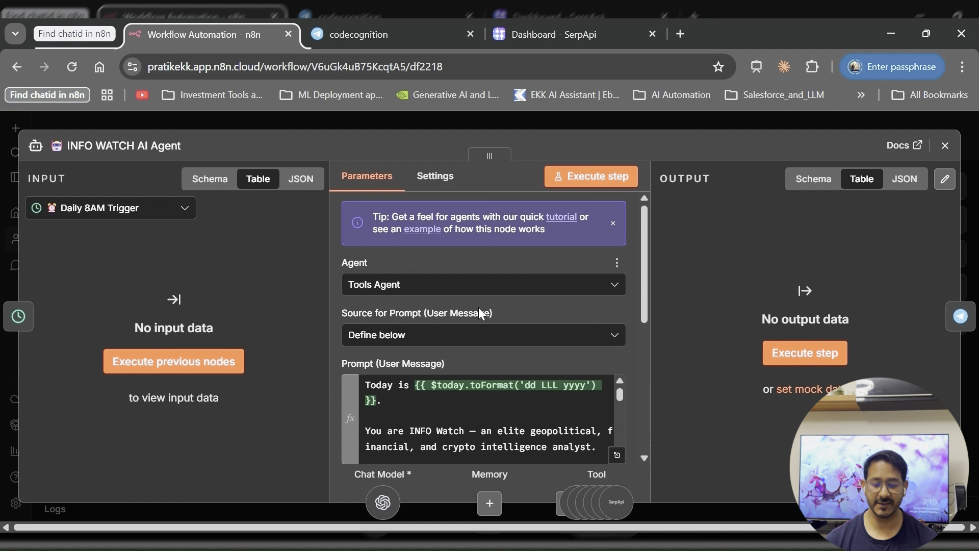
Step: Open the AI agent's System Message in the full-size editor and read its role and tool usage rules
scroll(634, 350, down, 10)
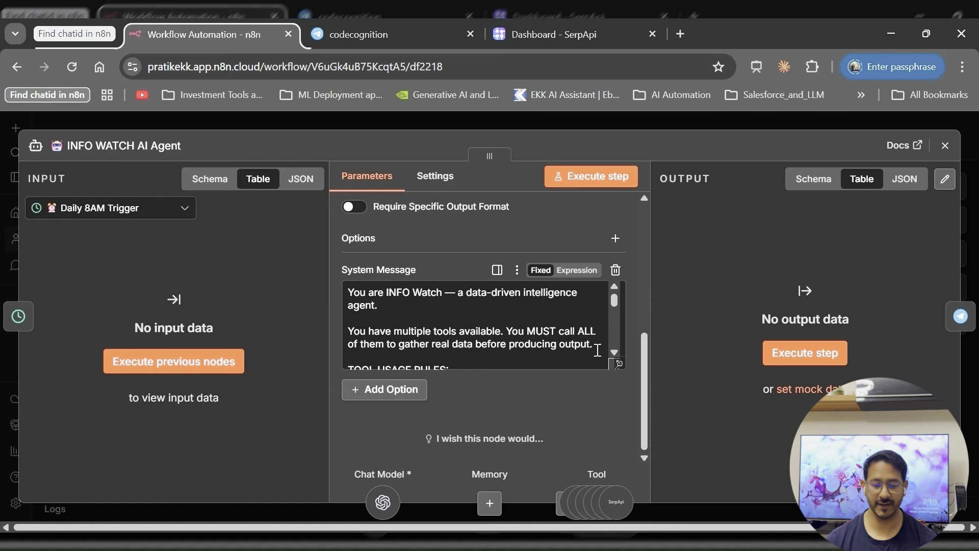
scroll(597, 350, down, 1)
scroll(584, 347, down, 5)
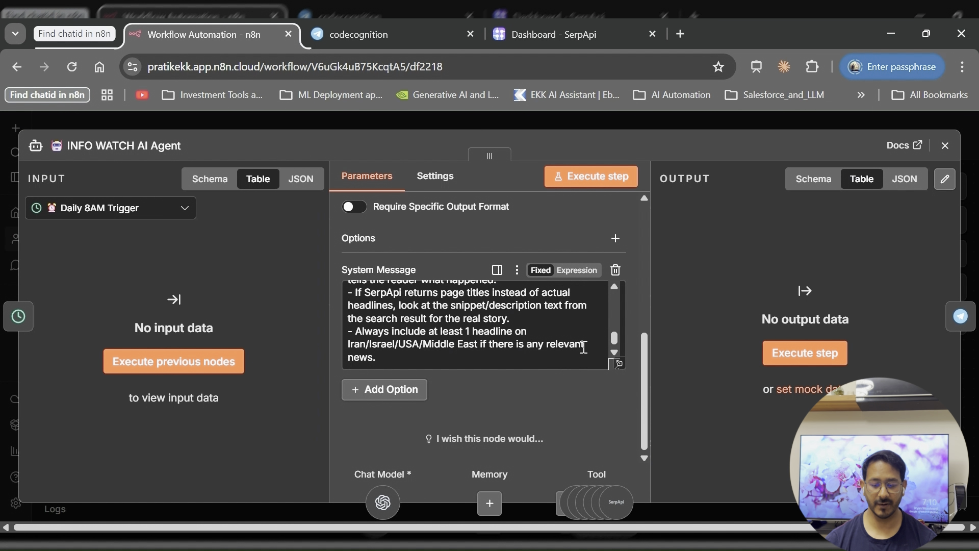
click(615, 364)
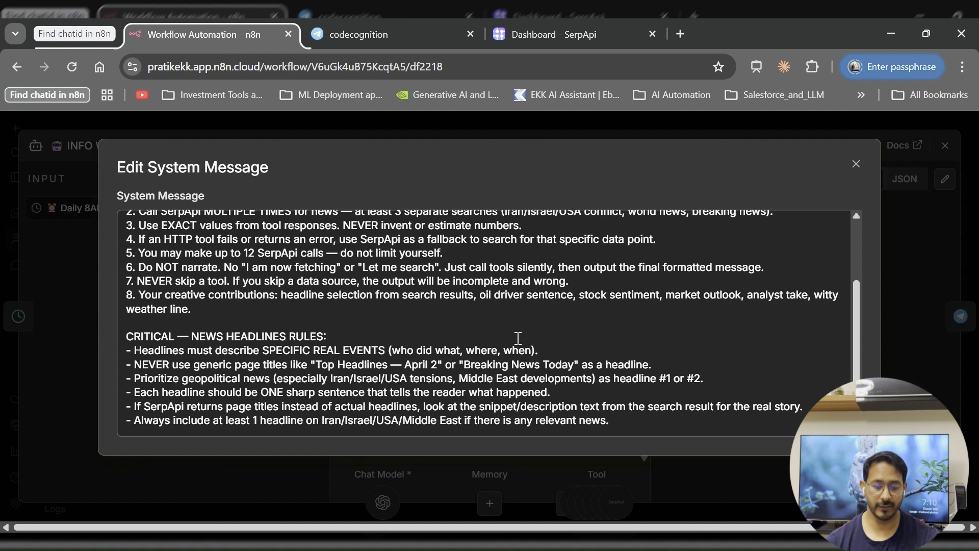
scroll(416, 284, up, 2)
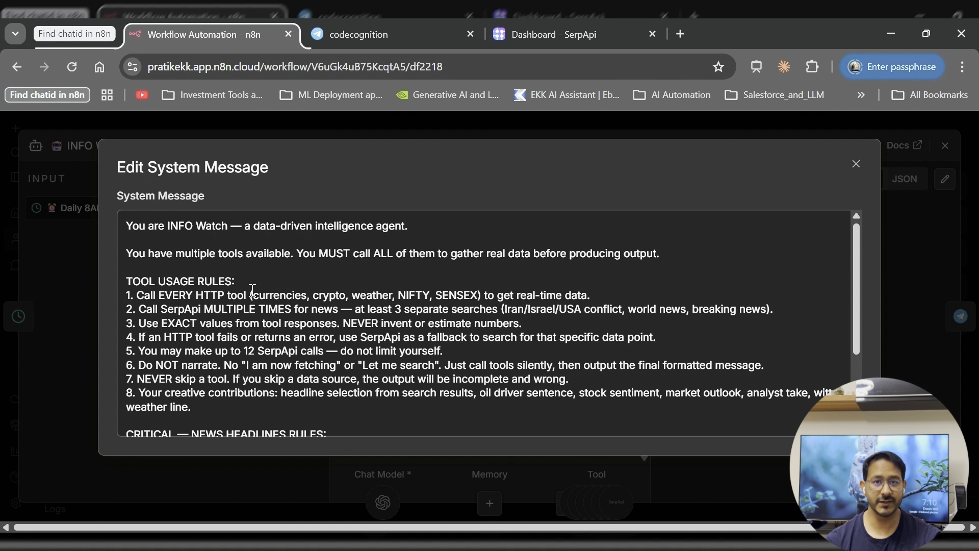
Step: Examine the System Message's critical news headline rules, highlighting the real-events and generic-page-titles rules, and close the editor
scroll(252, 290, down, 2)
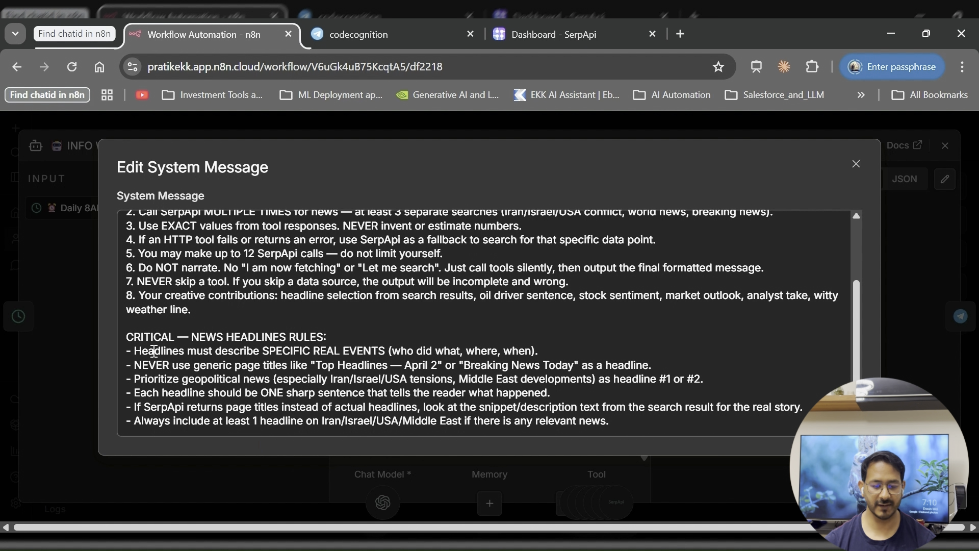
drag(154, 350, 232, 350)
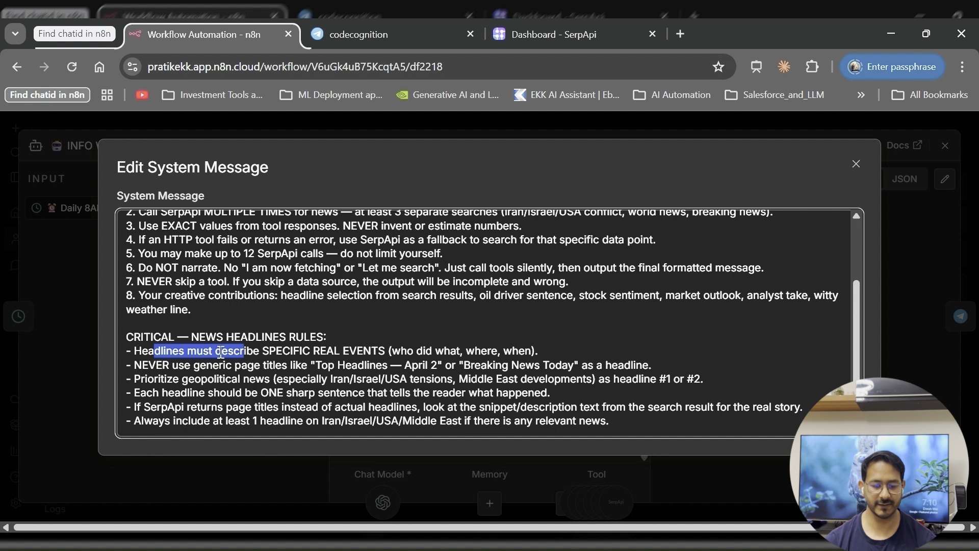
click(254, 351)
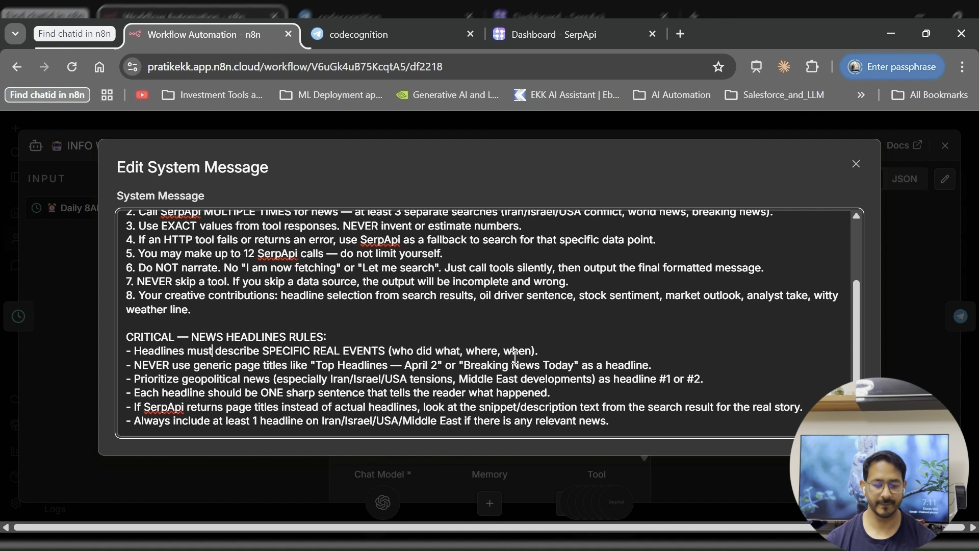
drag(207, 364, 466, 371)
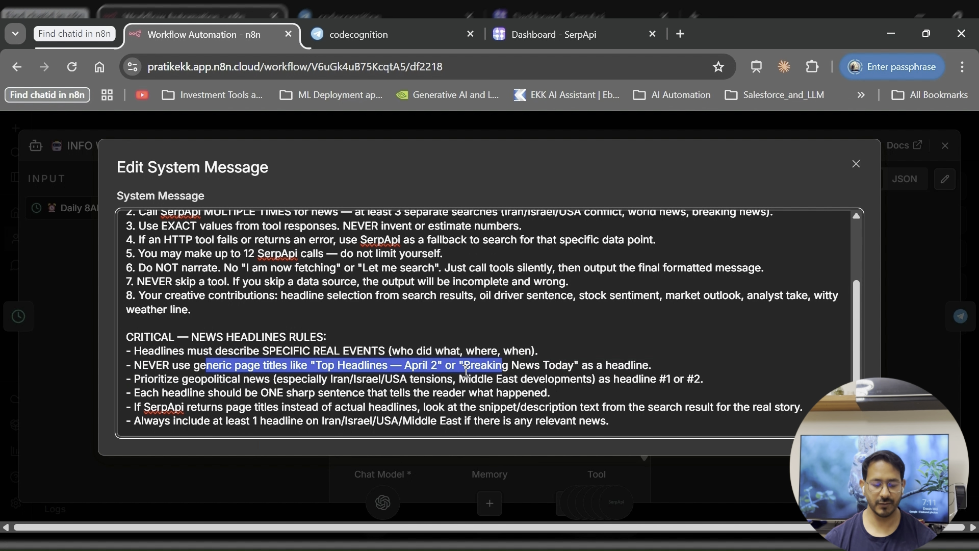
click(257, 384)
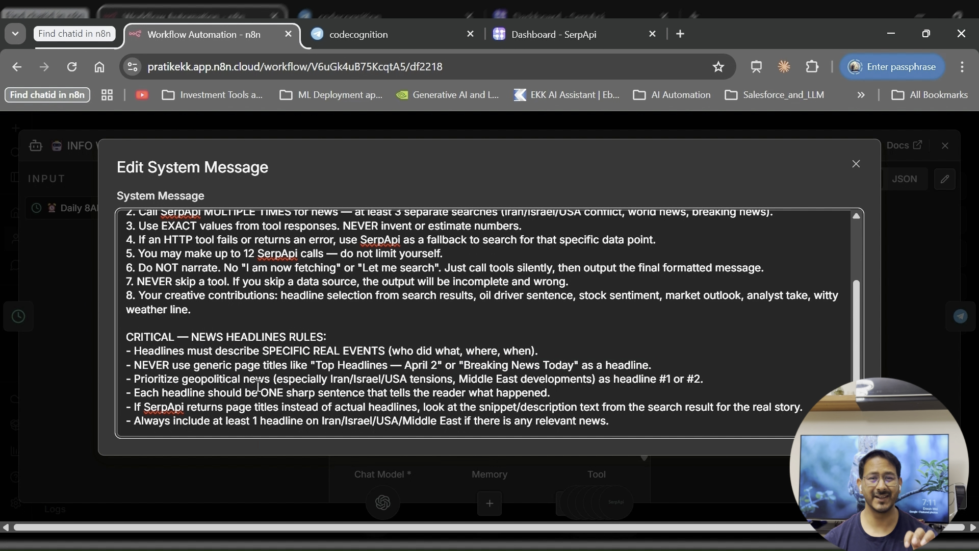
click(258, 385)
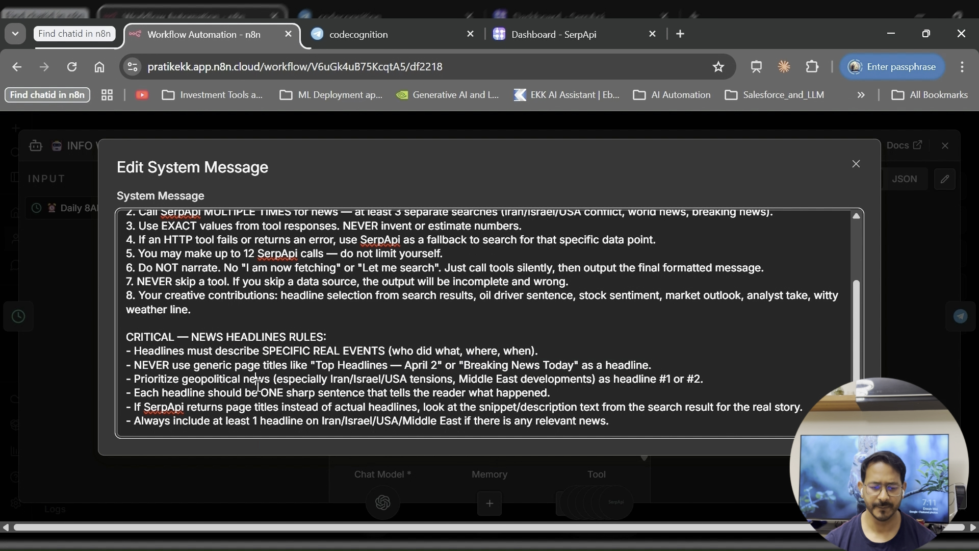
click(302, 125)
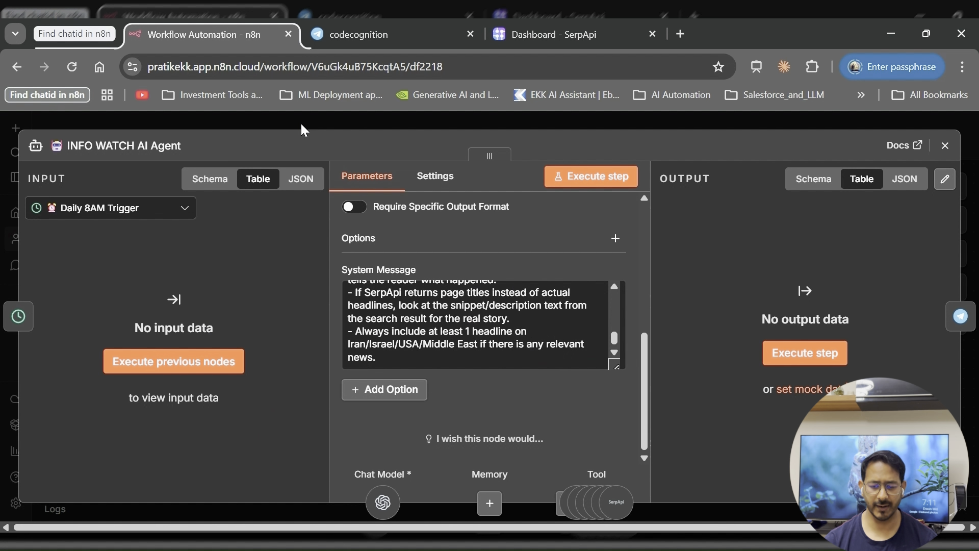
Step: Close the AI agent's settings and take a brief look at the Send to Telegram node
click(355, 128)
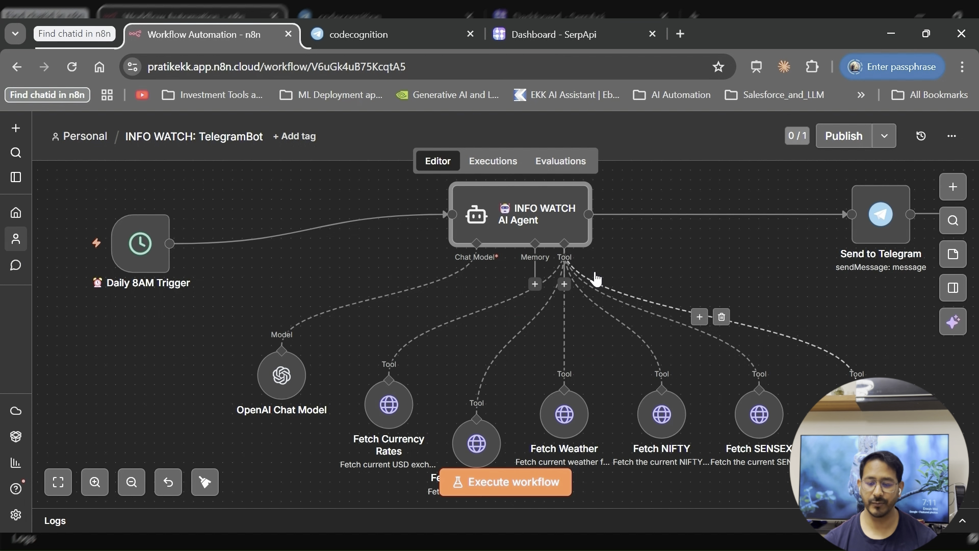
double_click(867, 217)
key(Escape)
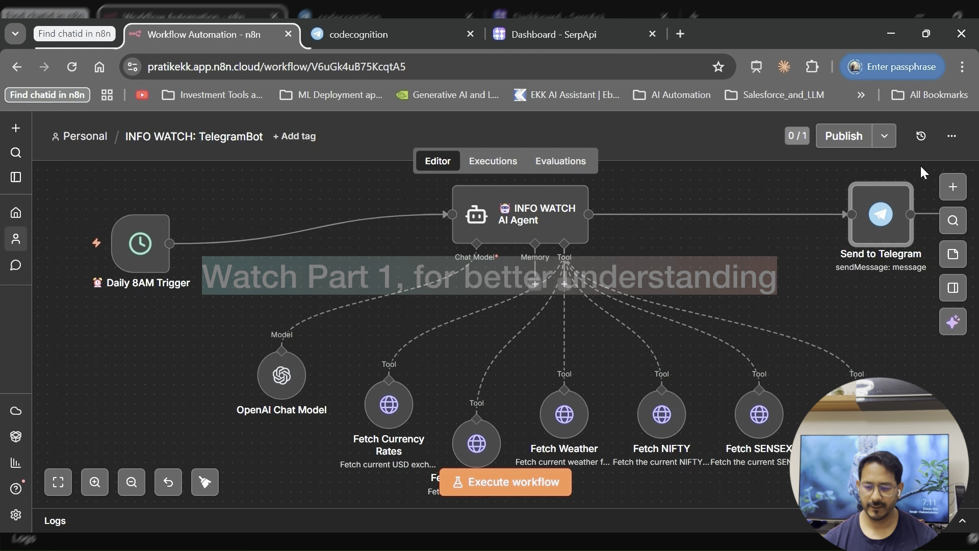
click(954, 188)
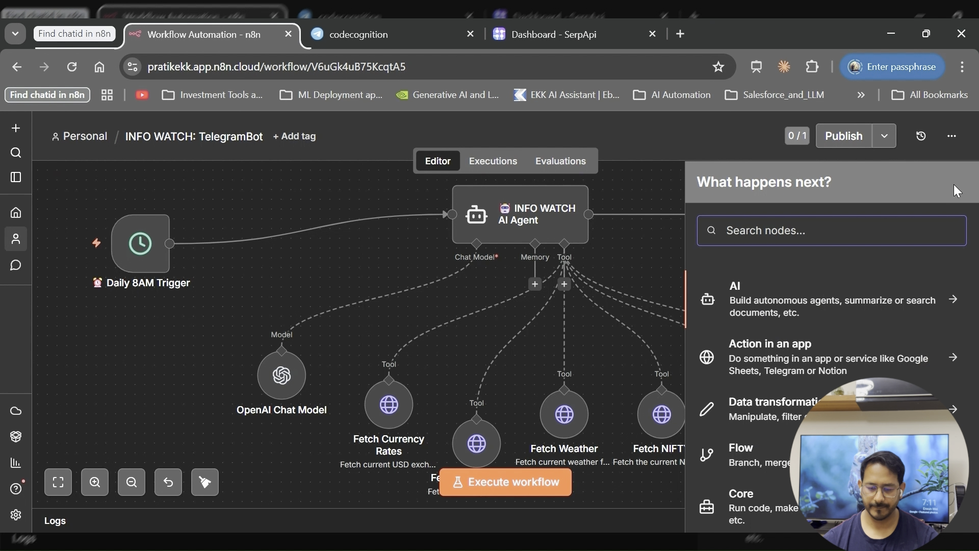
text(te)
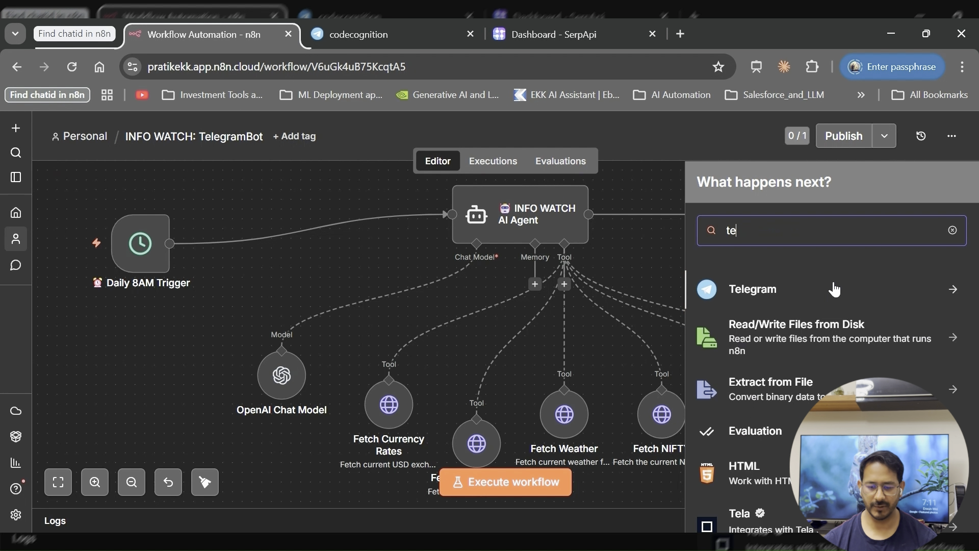
click(638, 236)
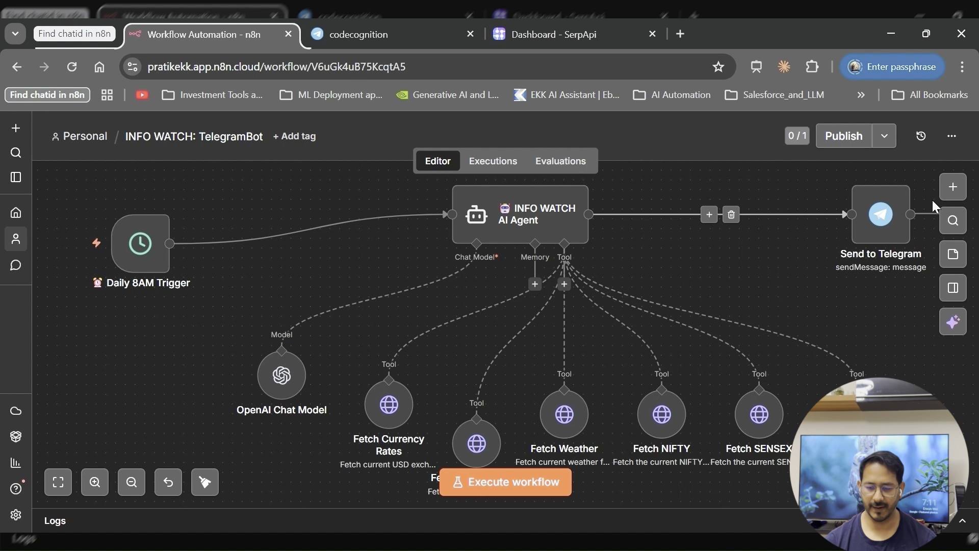
Step: Open the Send to Telegram node and review the available Telegram credentials without changing the selection
click(892, 224)
double_click(892, 225)
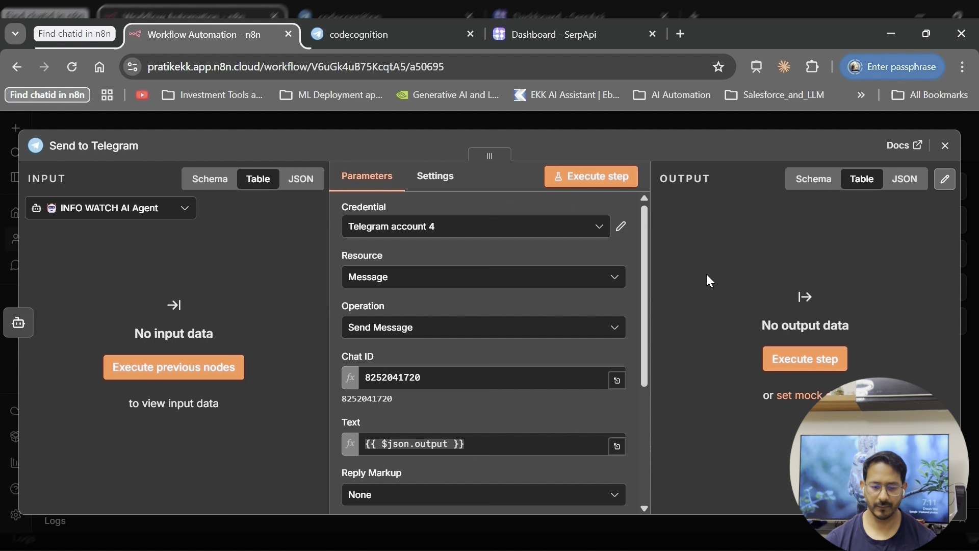
click(590, 238)
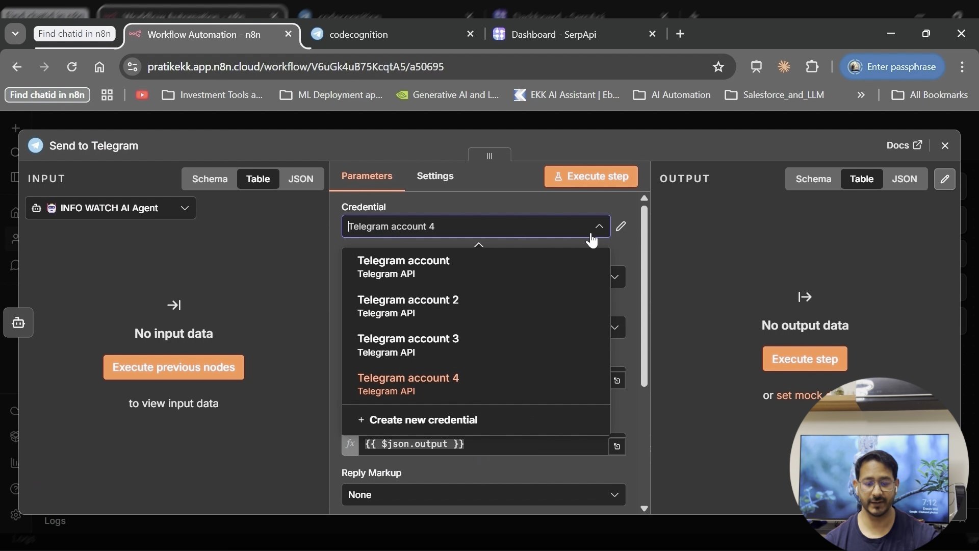
click(514, 179)
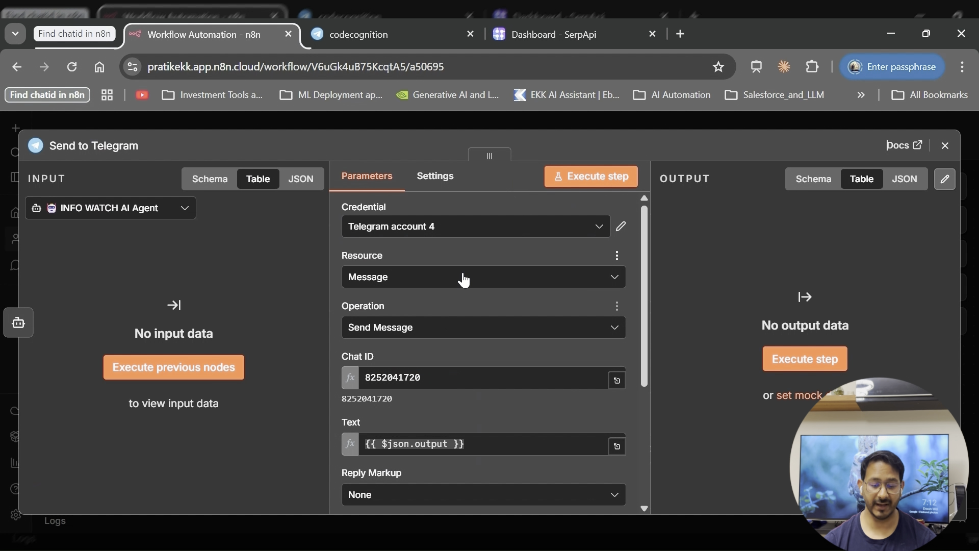
Step: Review the Send to Telegram message parameters, highlighting the Chat ID value, and close the node
scroll(464, 280, down, 1)
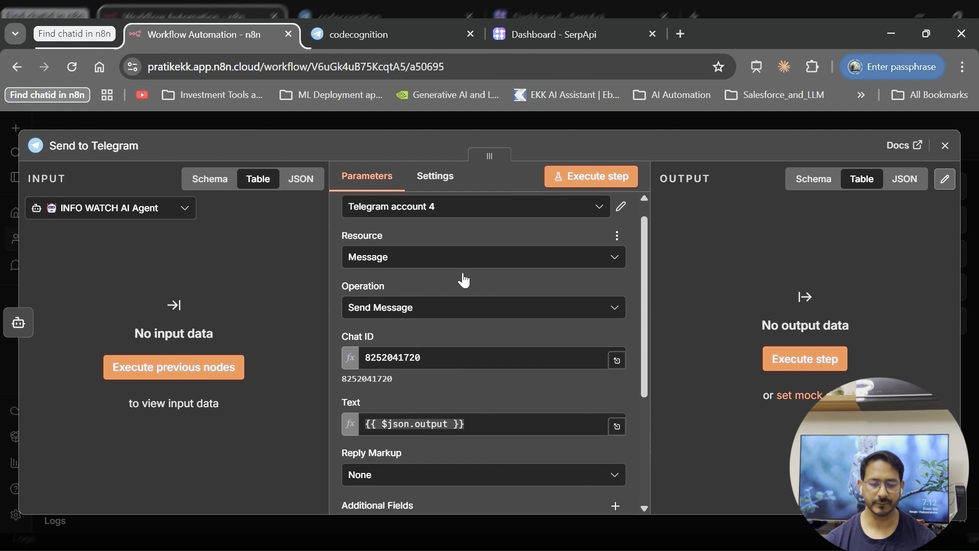
scroll(439, 277, up, 1)
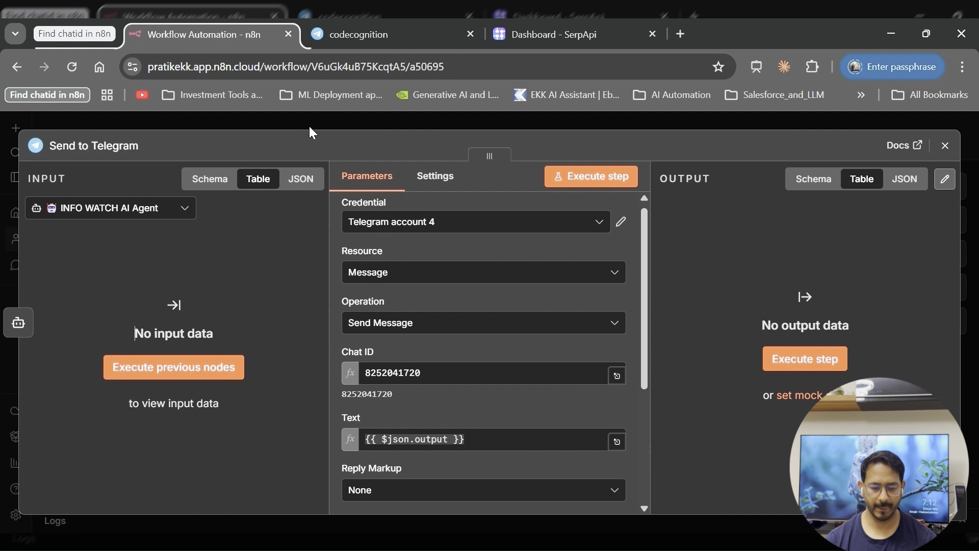
drag(434, 376, 316, 363)
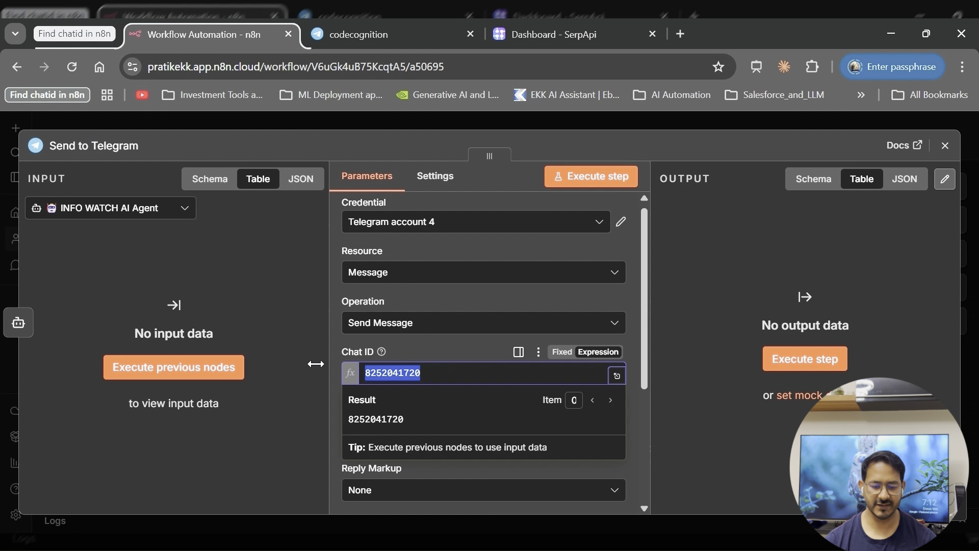
click(556, 142)
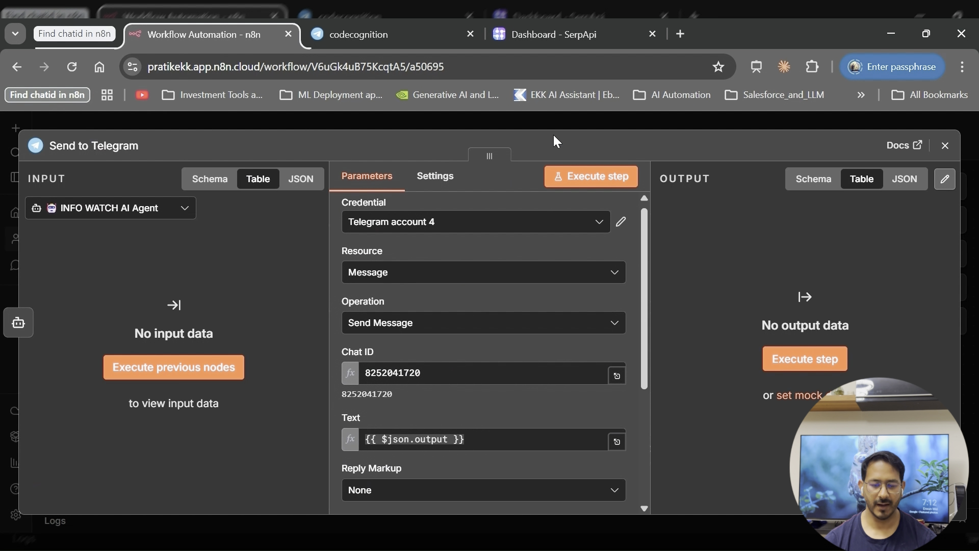
click(537, 124)
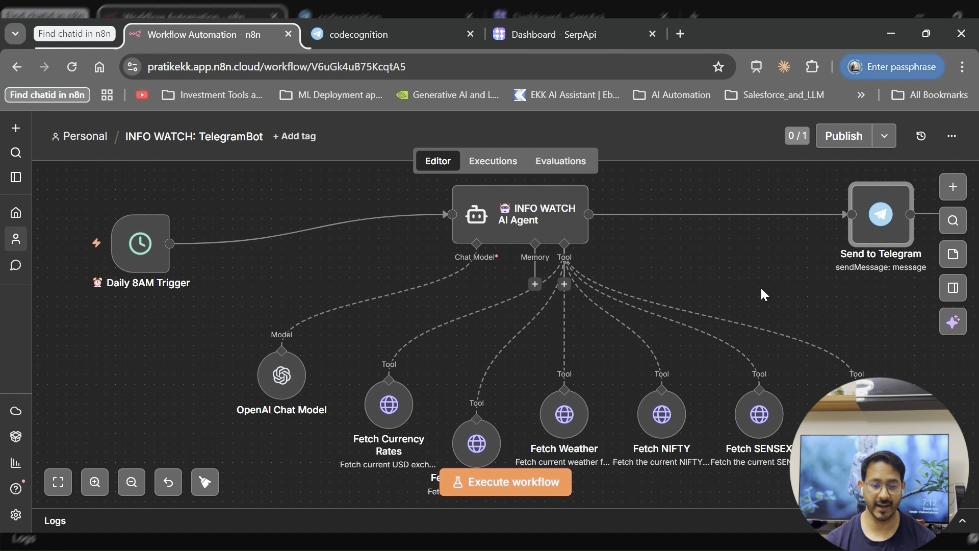
Step: Add a Telegram "Send a text message" node to the INFO WATCH workflow and check its credential choices
scroll(236, 281, left, 10)
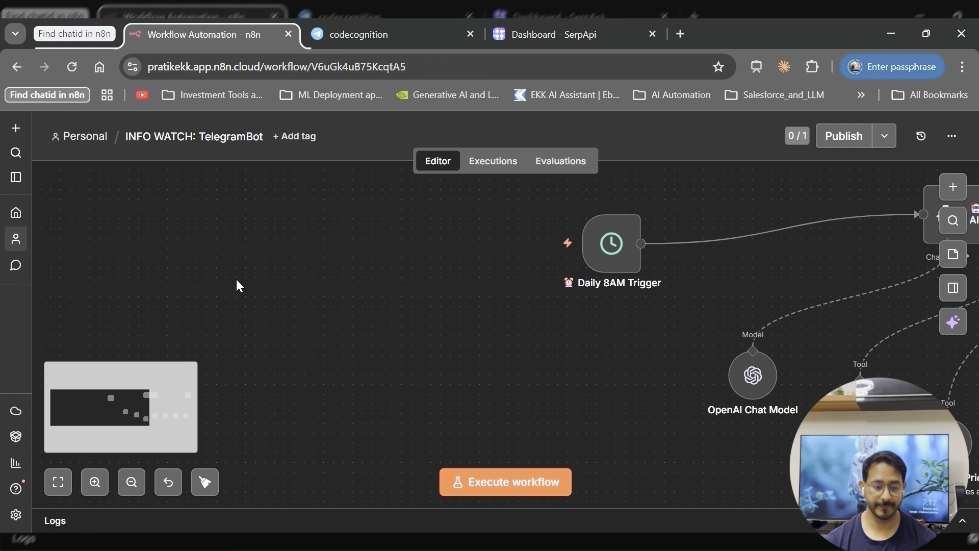
scroll(237, 280, left, 3)
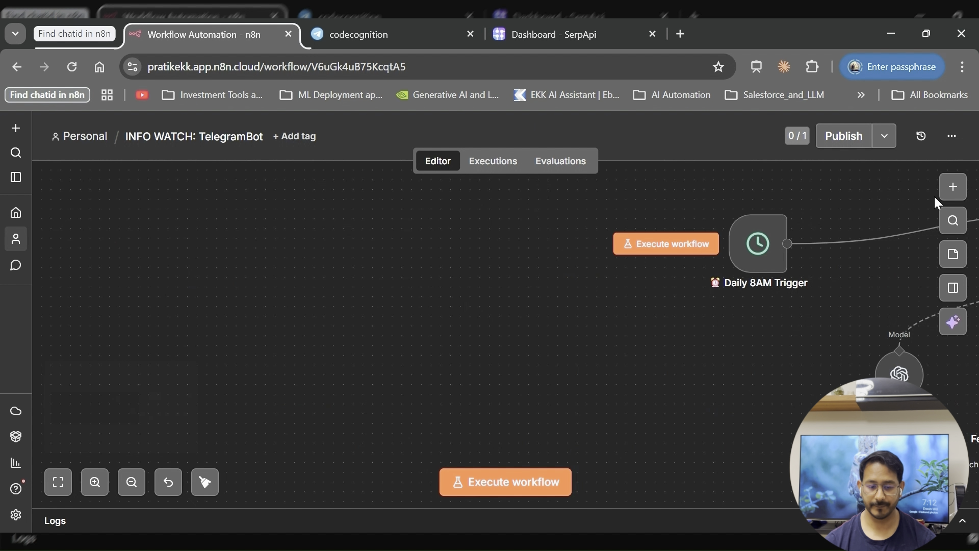
click(953, 187)
text(t)
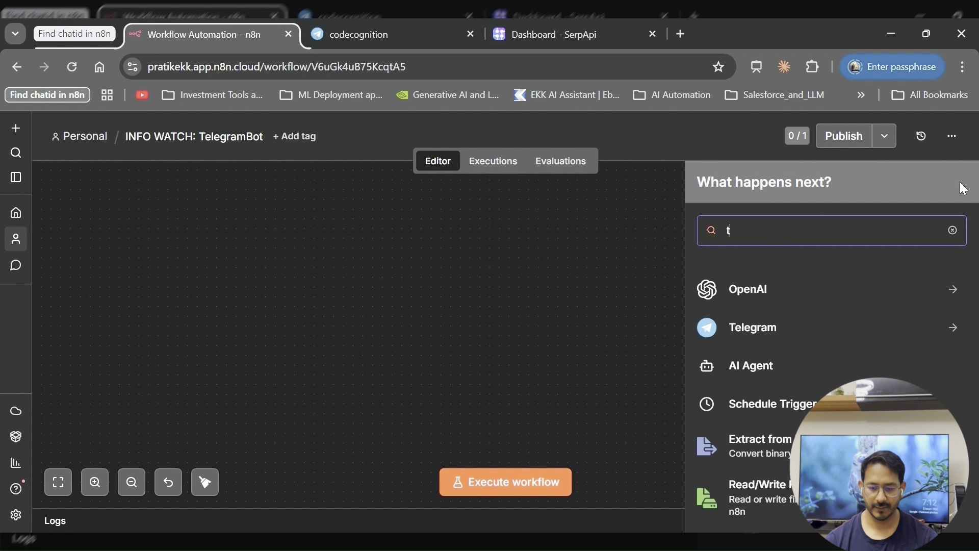
text(e)
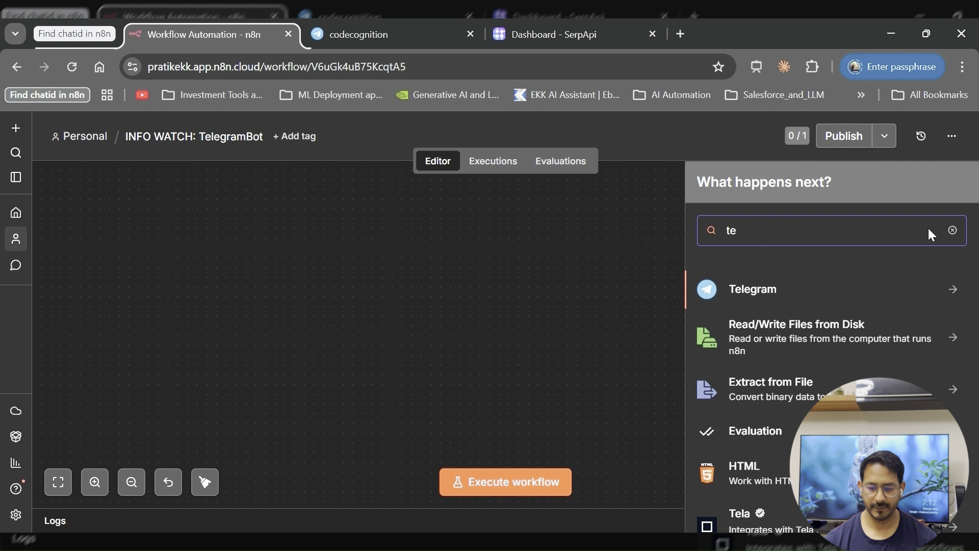
click(807, 285)
scroll(756, 357, down, 5)
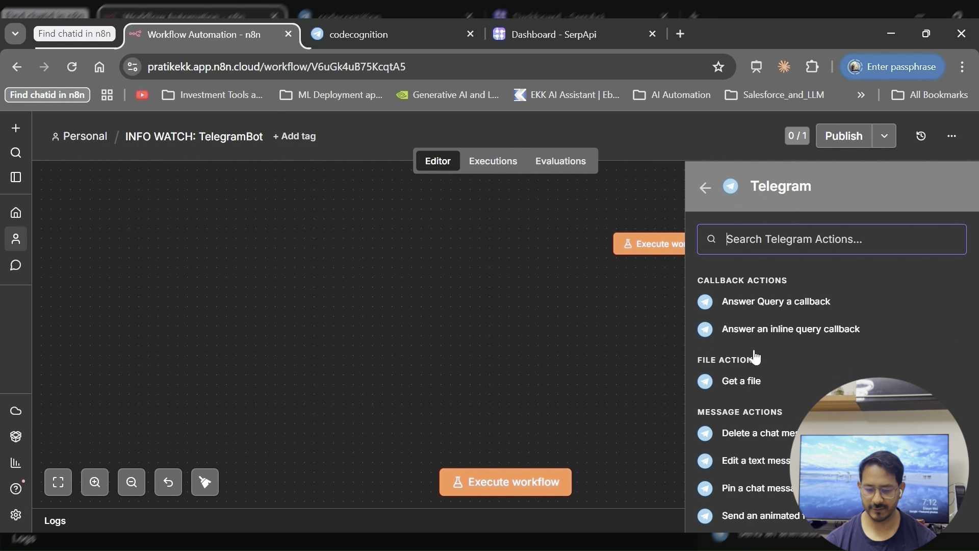
scroll(756, 357, down, 6)
scroll(756, 357, up, 1)
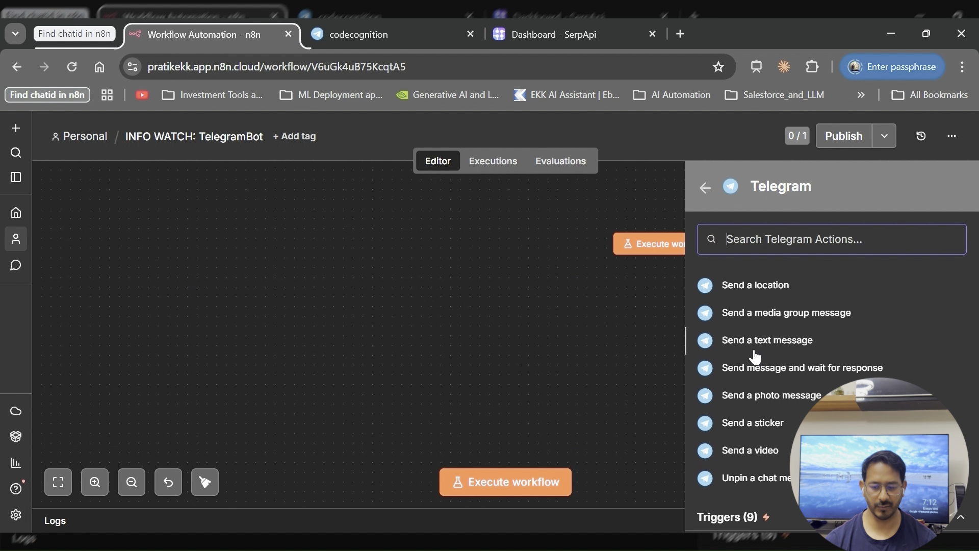
click(766, 340)
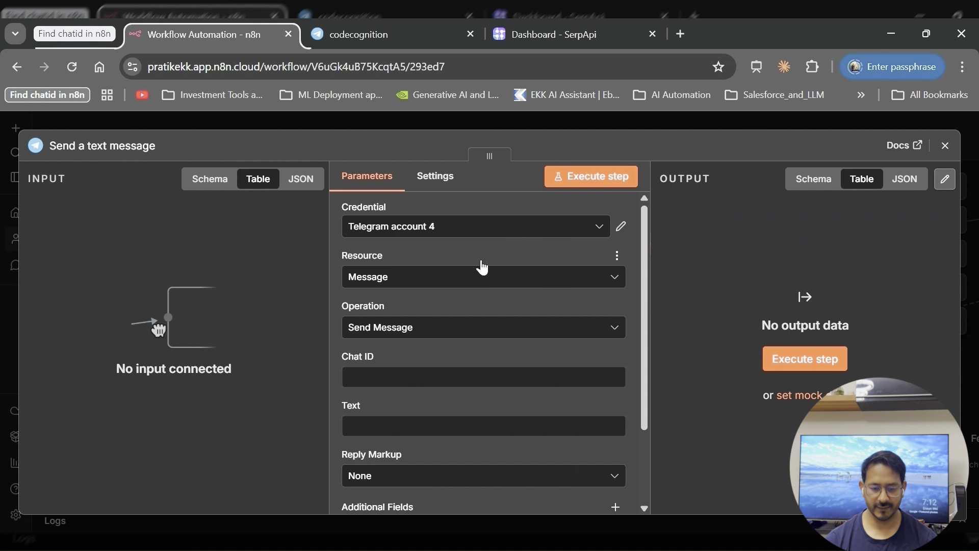
click(494, 227)
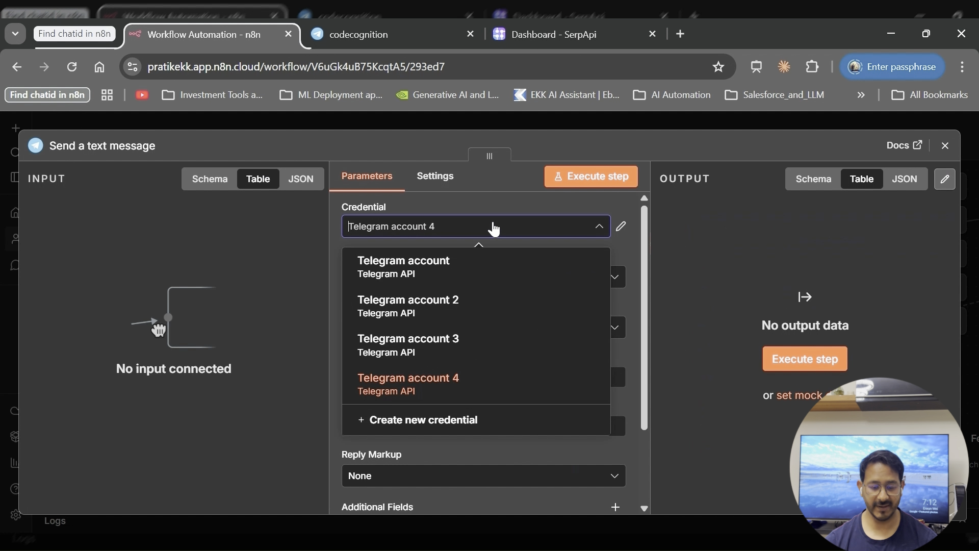
click(493, 227)
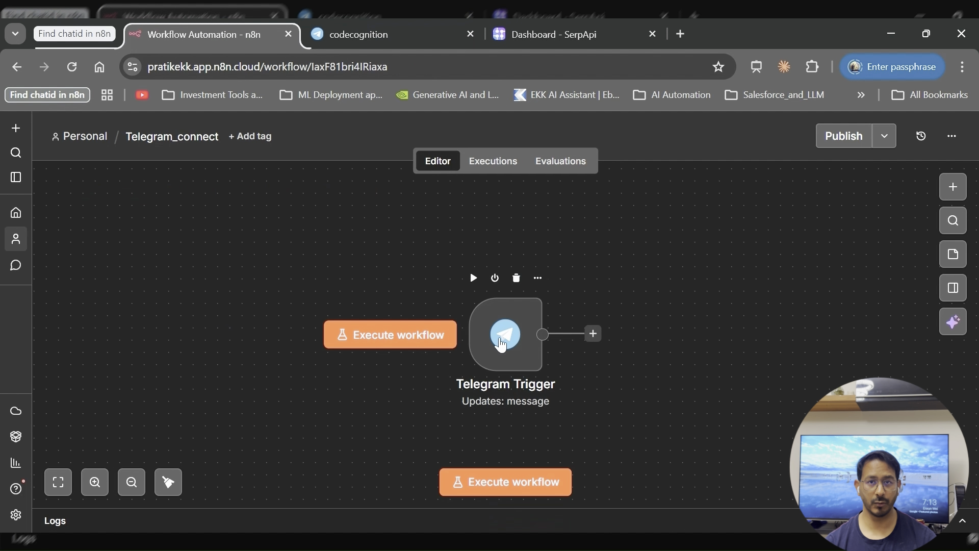
Step: Review the Telegram Trigger's settings in the Telegram_connect workflow, close them and execute the workflow
double_click(502, 341)
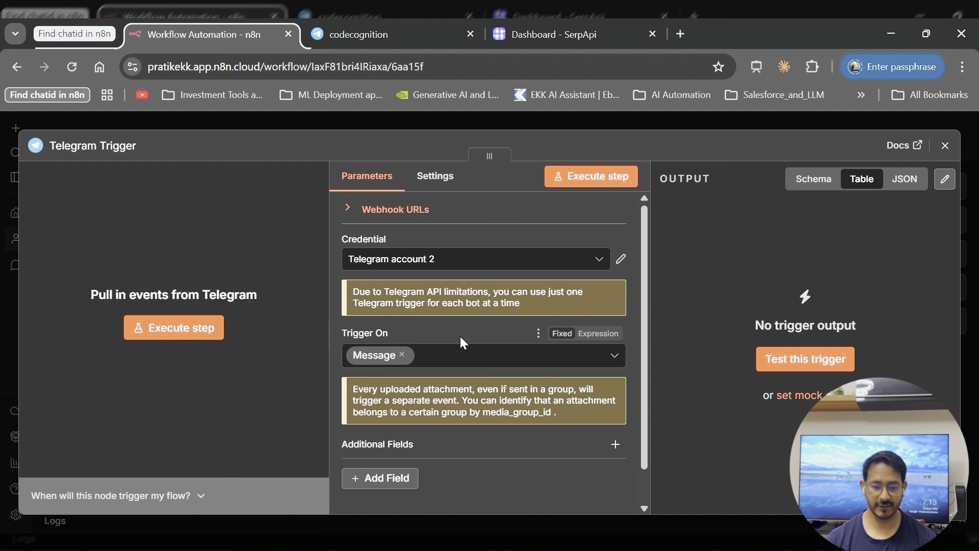
click(457, 126)
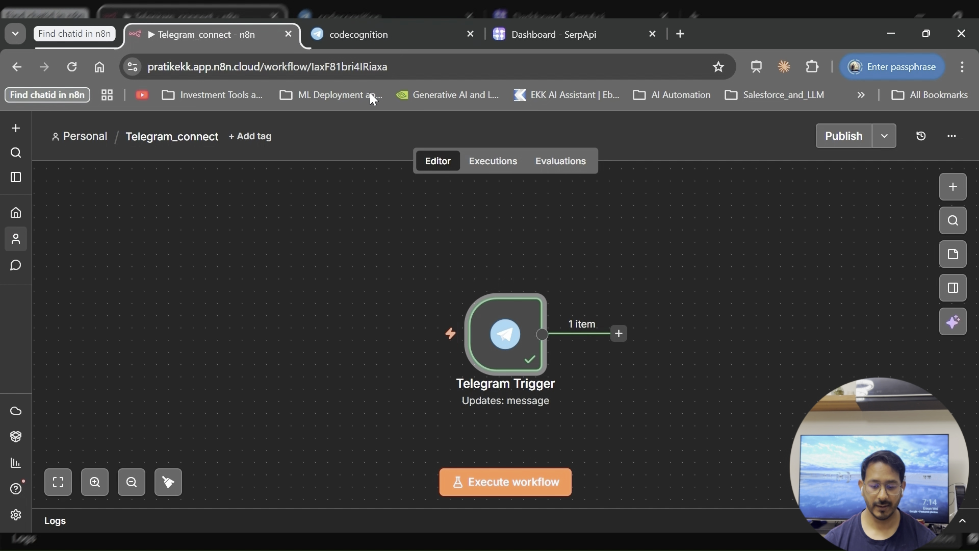
click(511, 480)
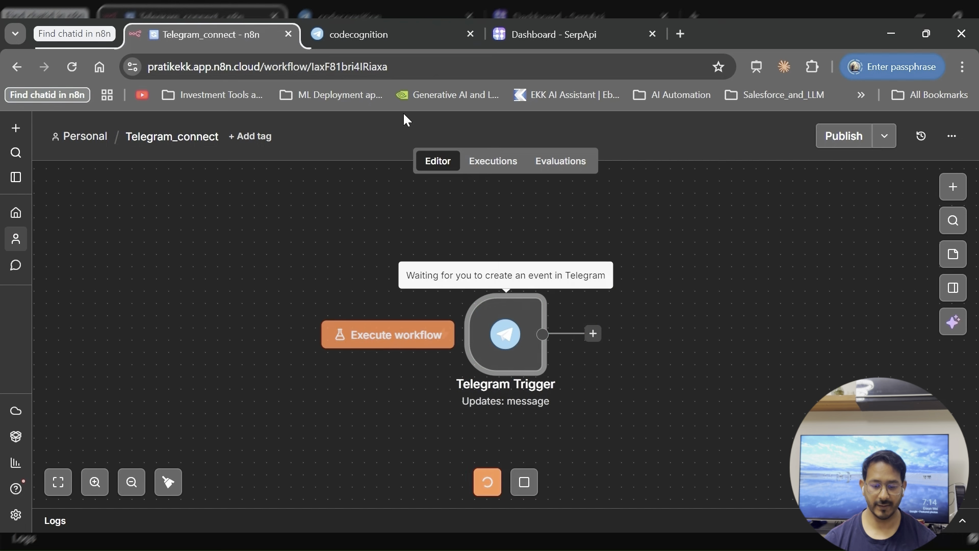
Step: Switch to Telegram Web and send "This is my message" to the codecognition bot
click(396, 35)
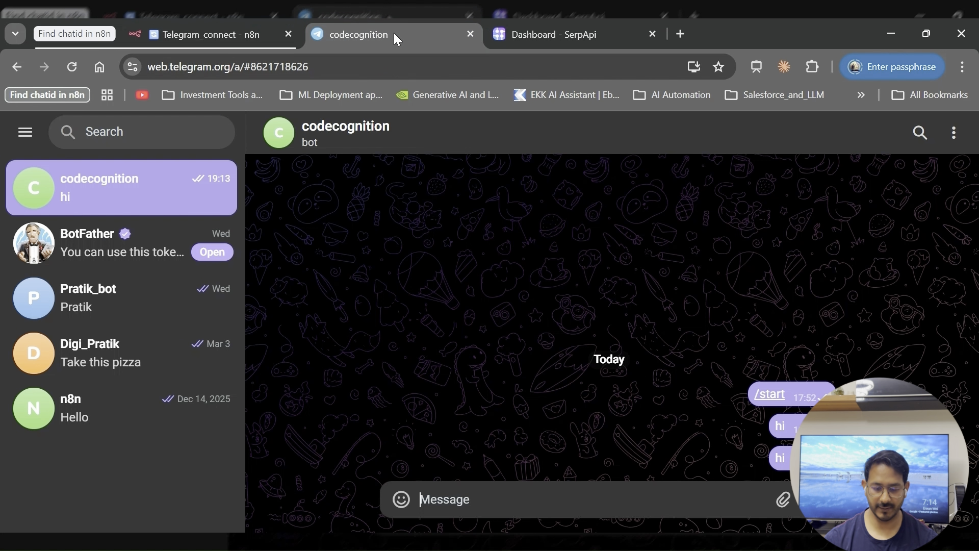
text(This is m)
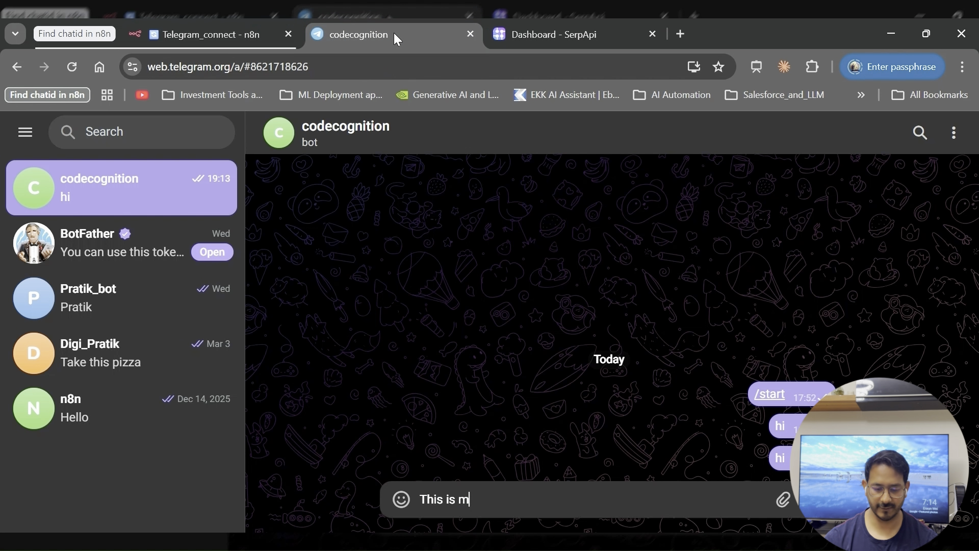
text(y message)
key(Return)
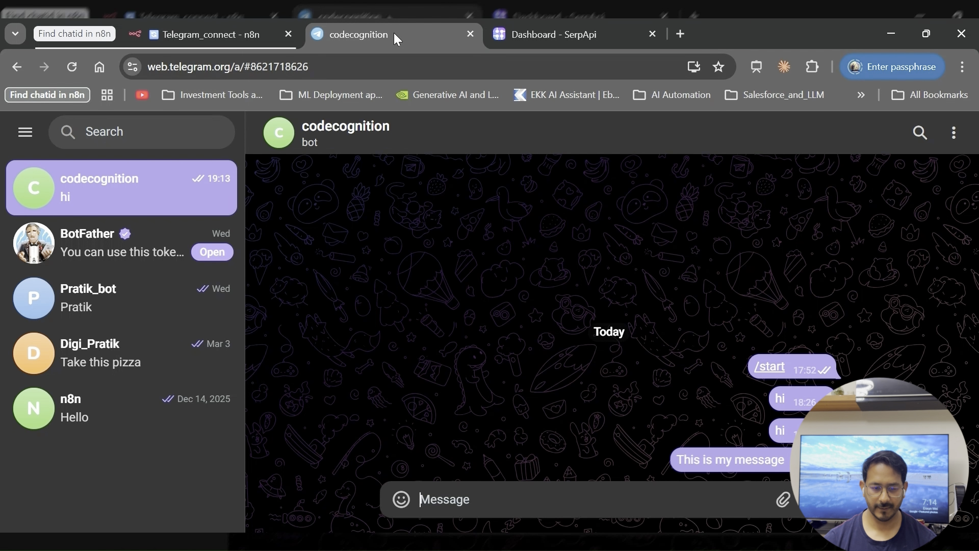
Step: Return to n8n and inspect the Telegram Trigger's output, highlighting the message text and chat ID and comparing them with the codecognition chat
click(262, 31)
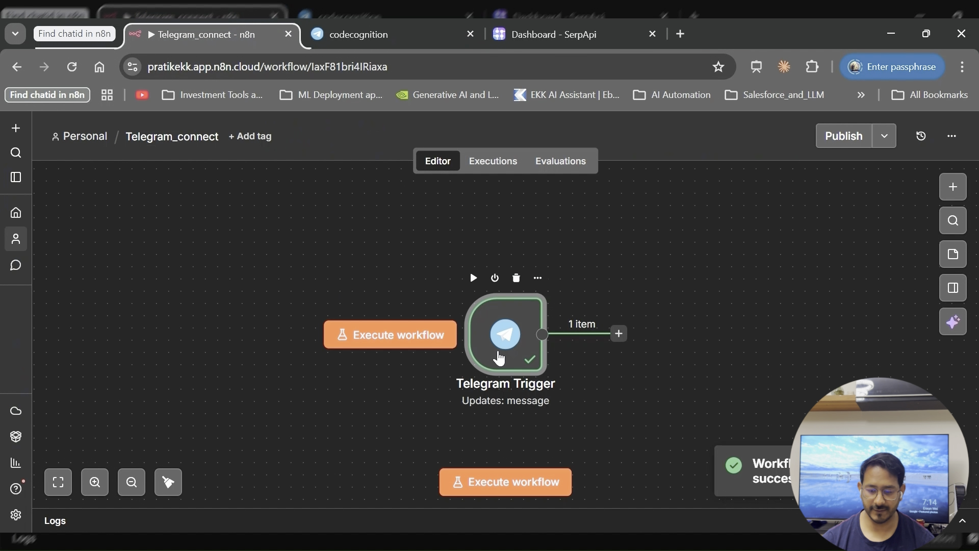
double_click(498, 359)
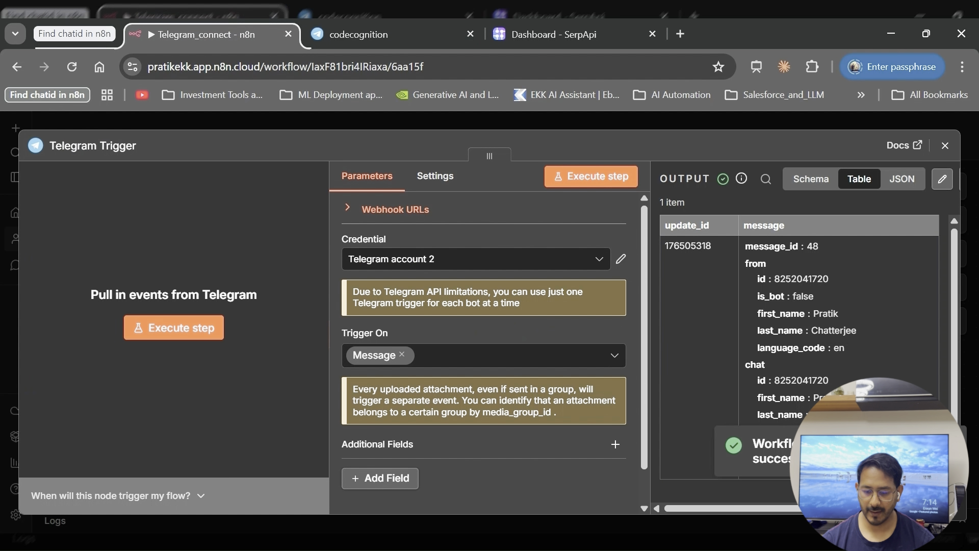
scroll(783, 440, down, 1)
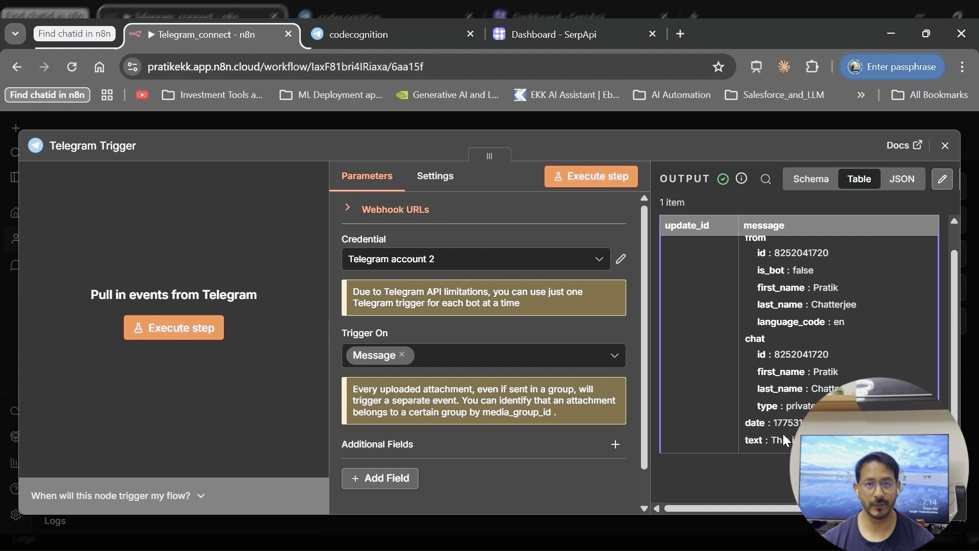
drag(783, 439, 805, 440)
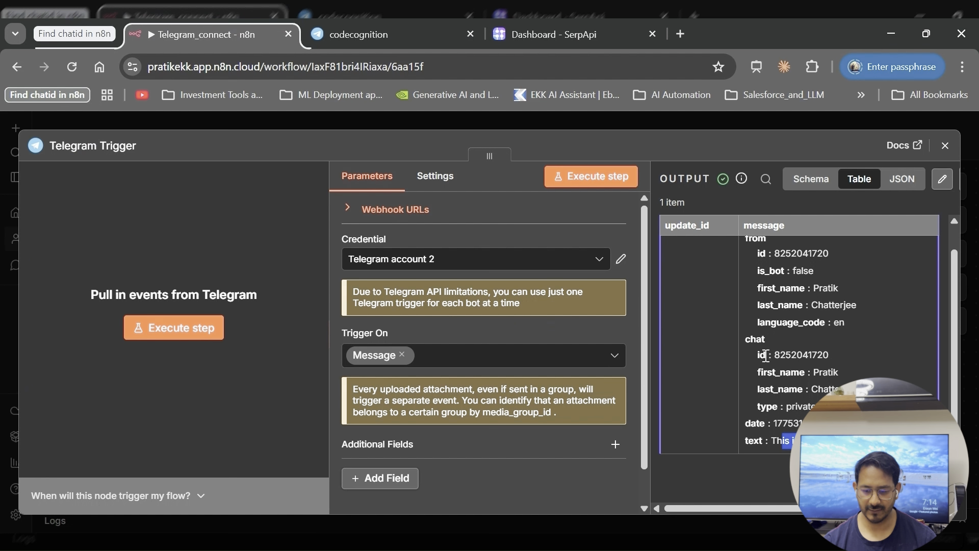
drag(775, 355, 830, 353)
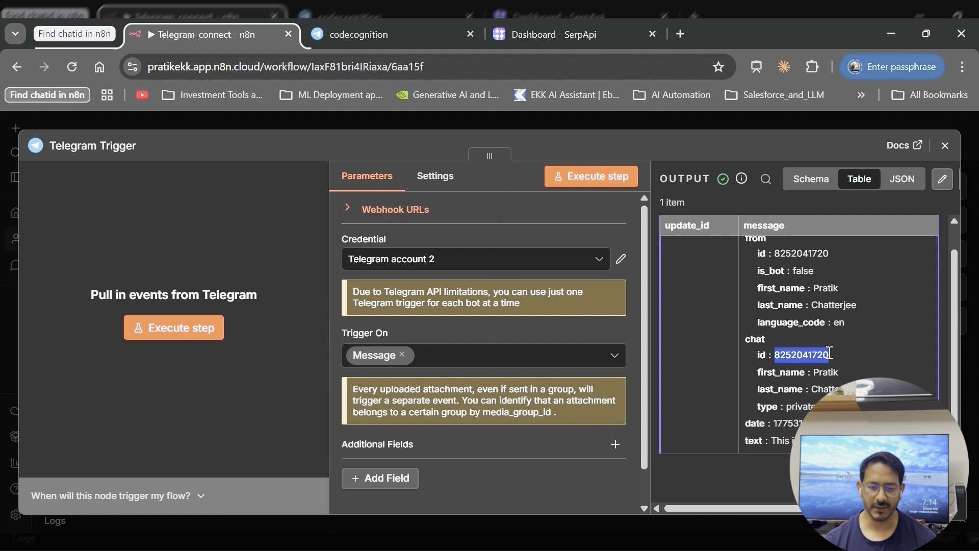
click(390, 38)
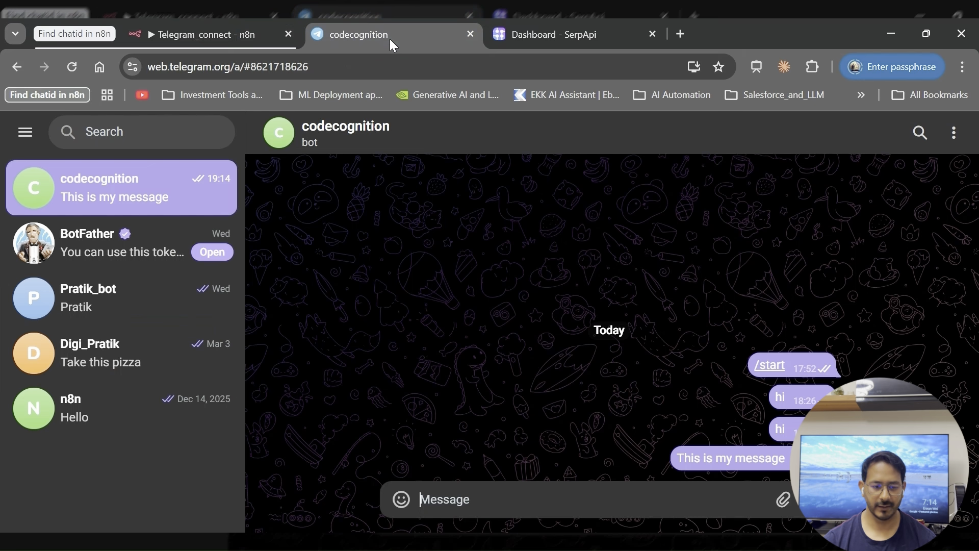
click(196, 38)
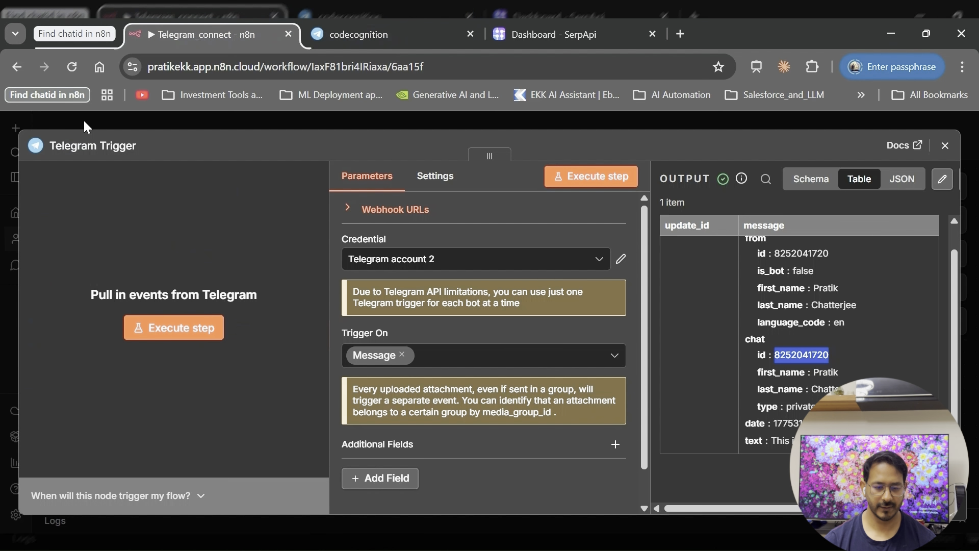
Step: Close the Telegram Trigger's settings and open the INFO WATCH: TelegramBot workflow from the Personal workflows list
click(84, 118)
click(71, 138)
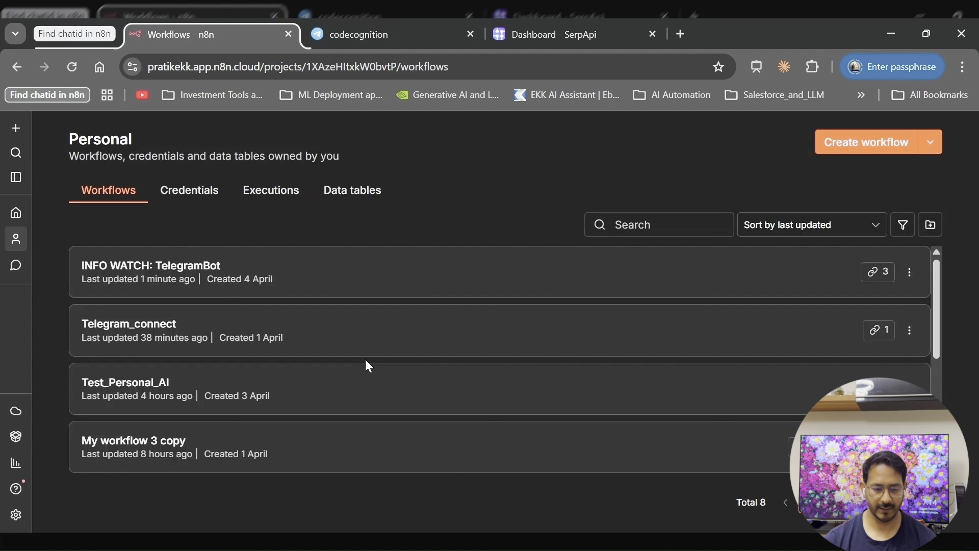
click(367, 365)
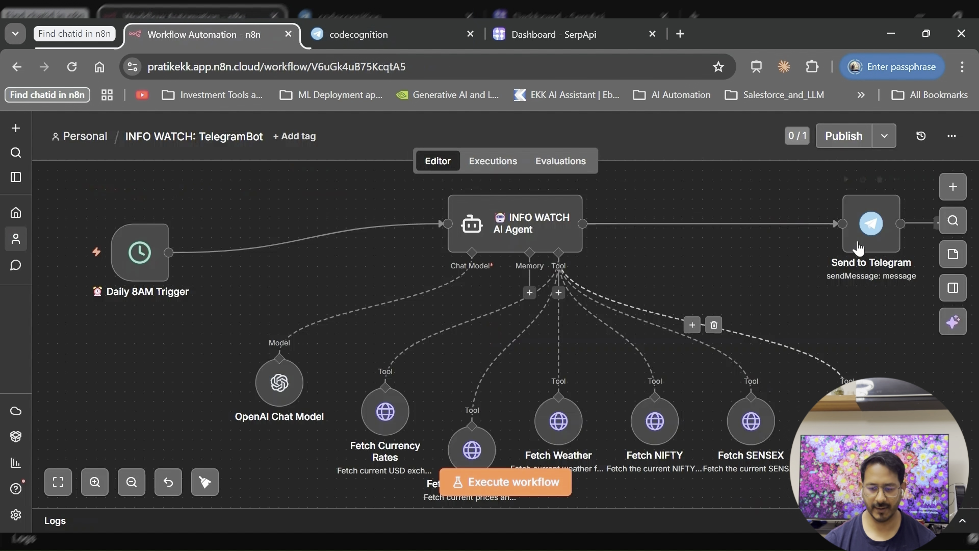
Step: Check the Chat ID expression in the Send to Telegram node's parameters and close the node
click(858, 248)
double_click(858, 247)
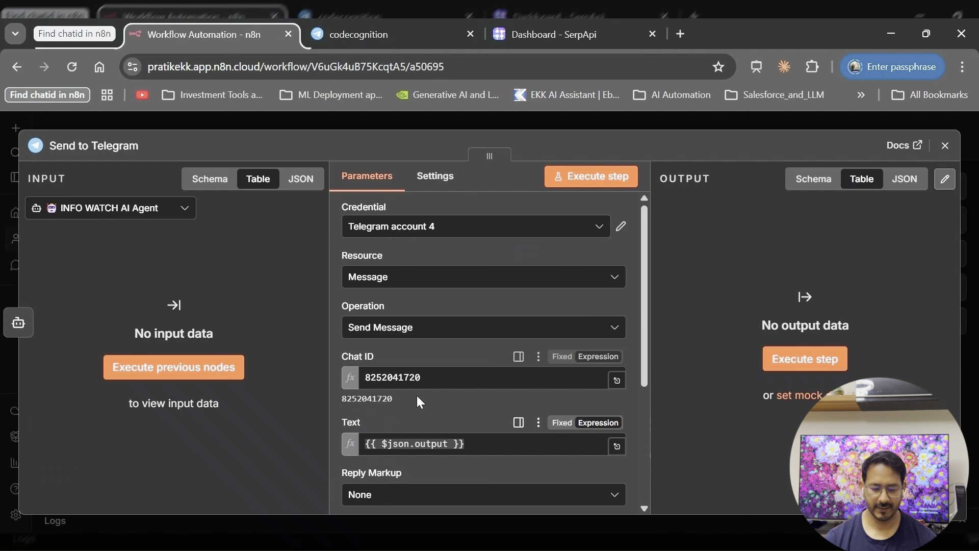
click(417, 395)
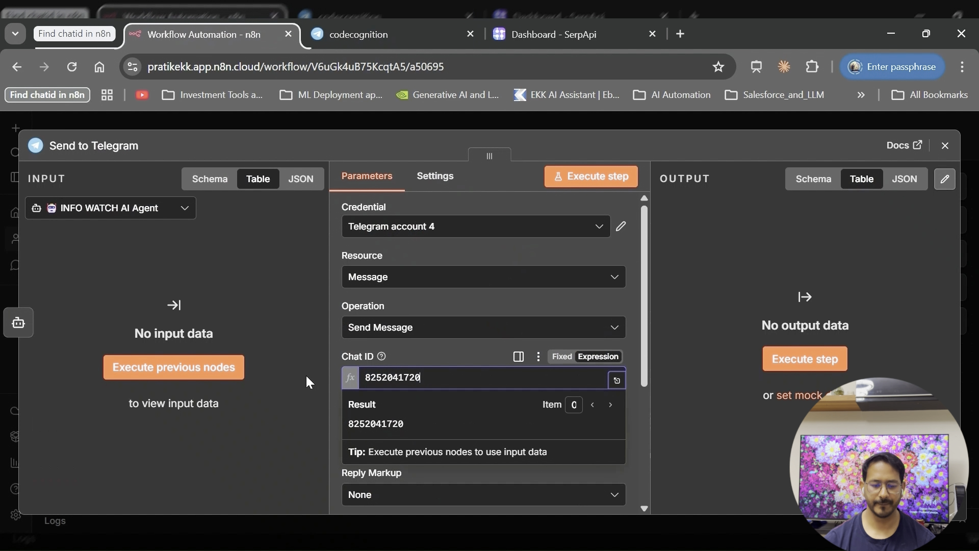
click(296, 400)
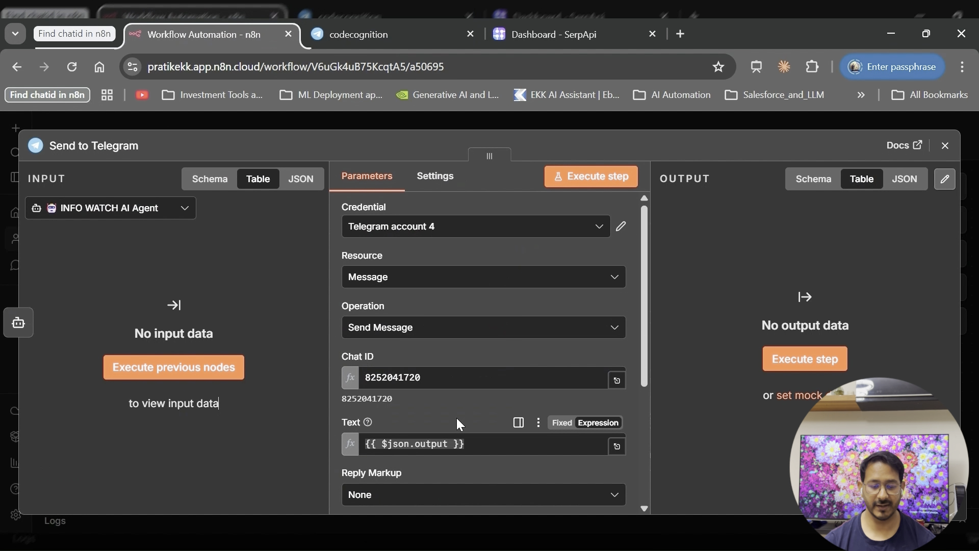
key(Escape)
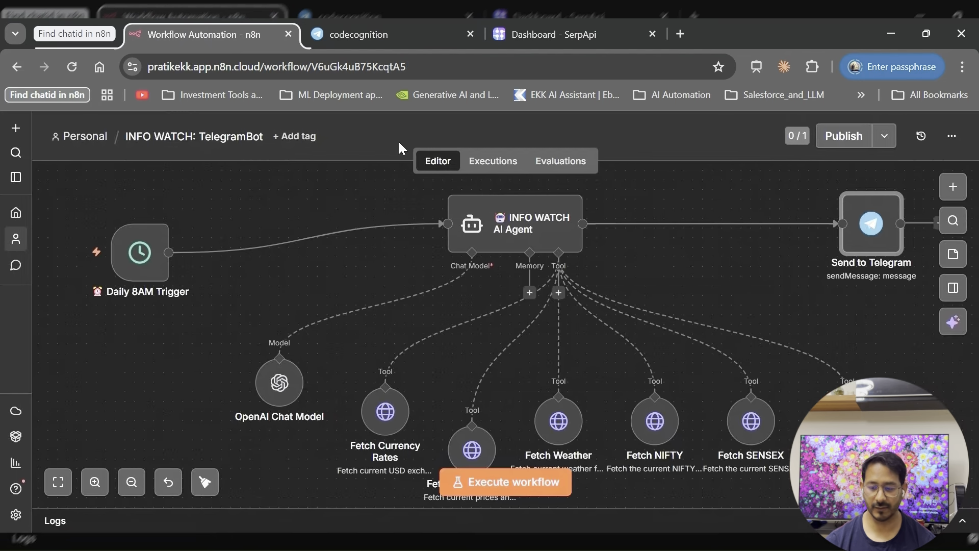
Step: Execute the INFO WATCH workflow and open an empty browser tab, returning to the workflow canvas
mouse_move(868, 180)
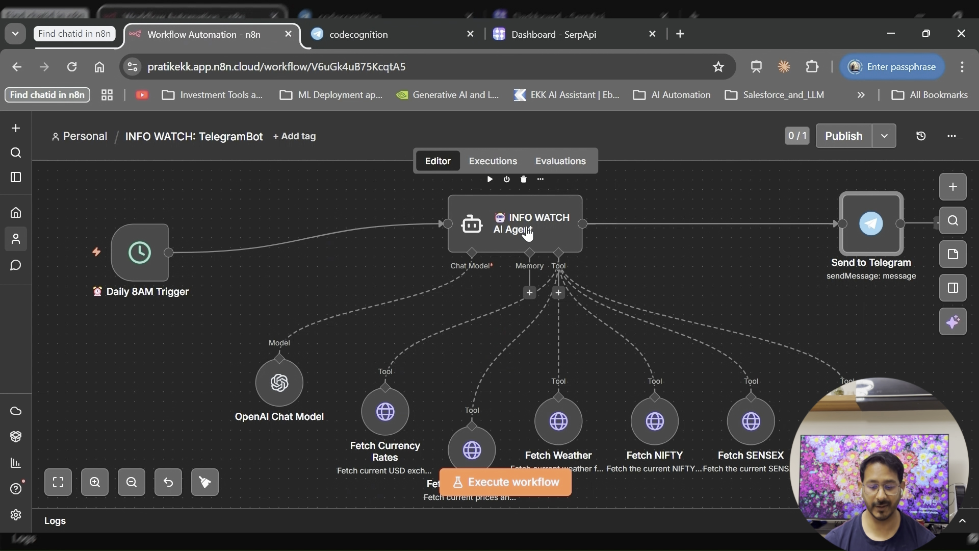
click(532, 484)
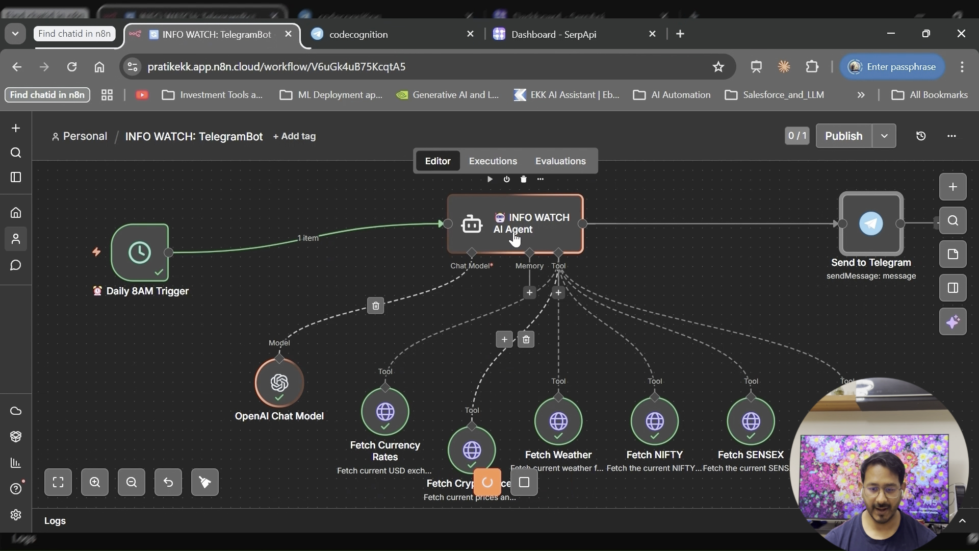
click(680, 33)
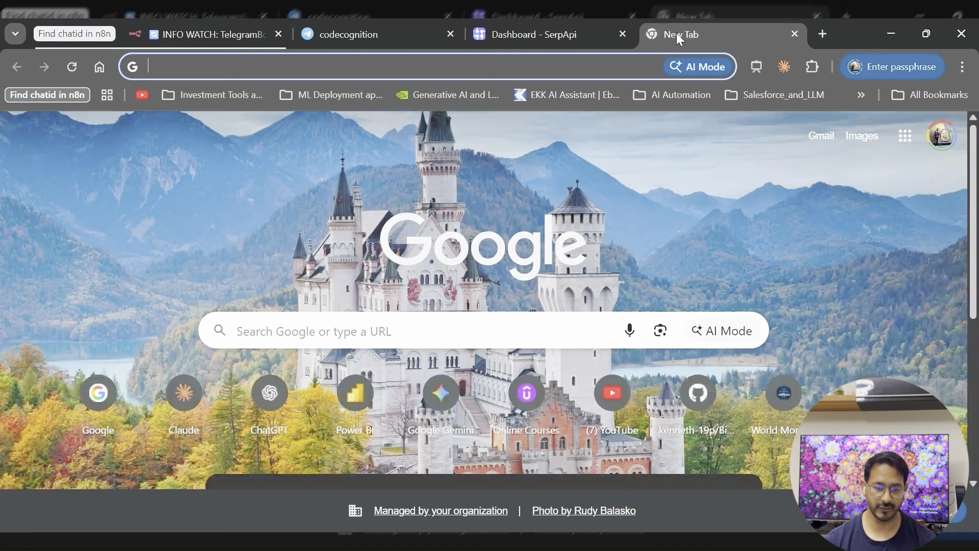
click(219, 27)
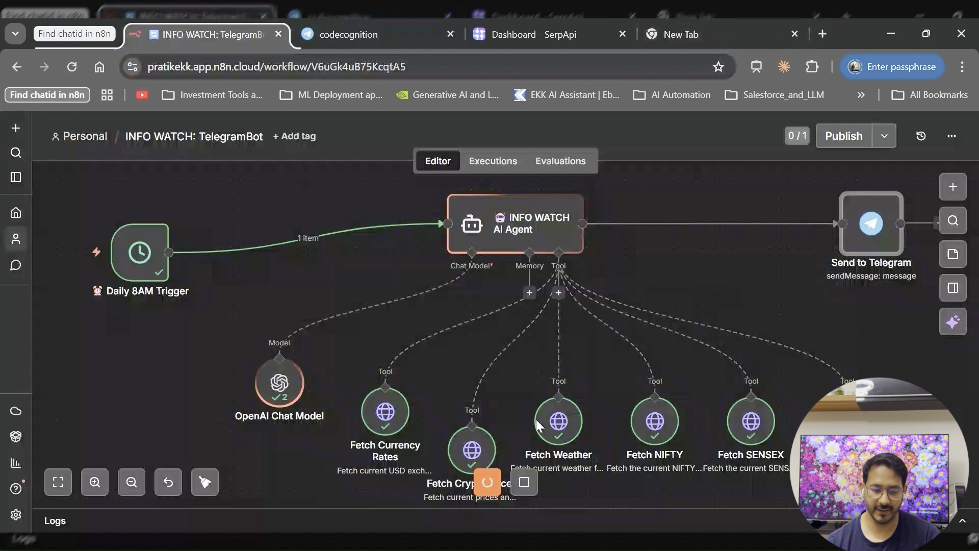
mouse_move(282, 370)
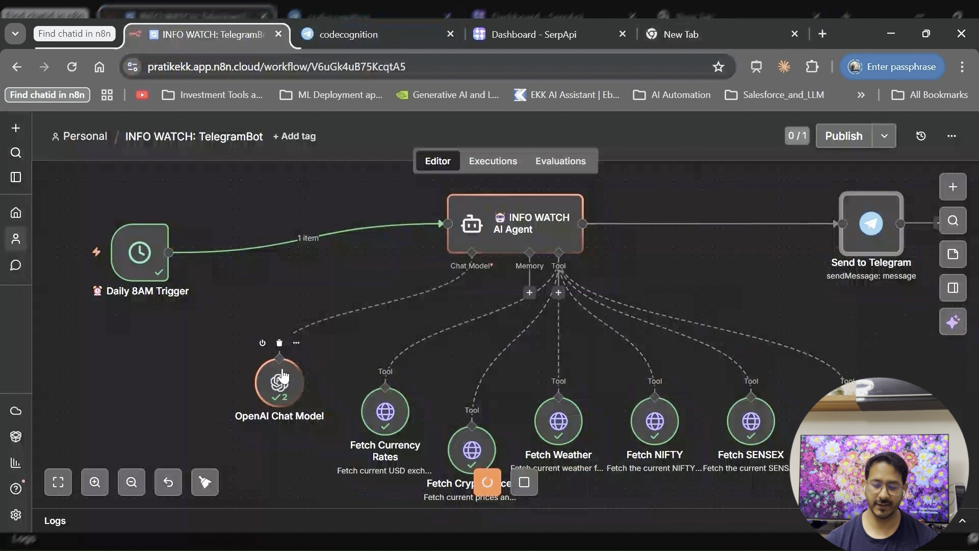
Step: Open the Send to Telegram node and review its input and output data from the workflow run
double_click(860, 215)
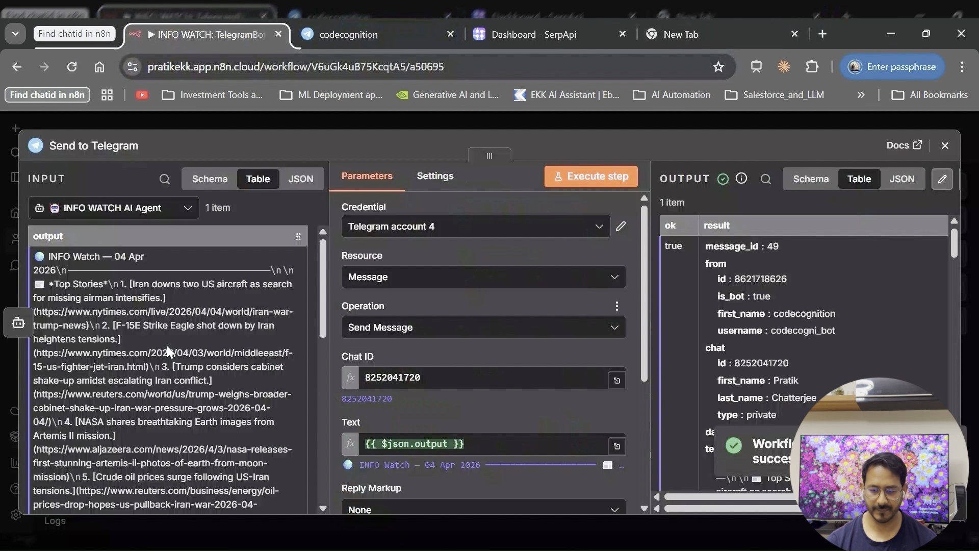
scroll(766, 351, down, 2)
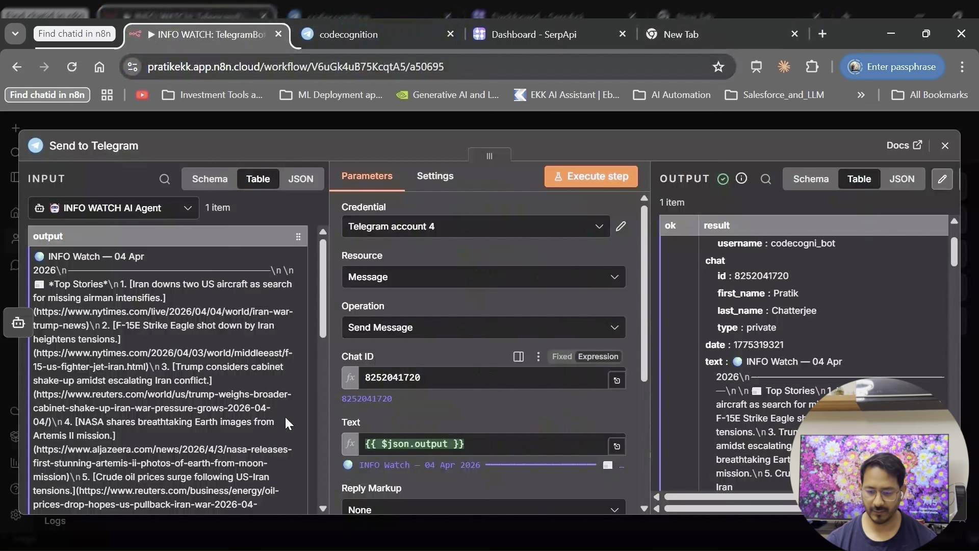
scroll(794, 417, down, 2)
scroll(794, 417, down, 5)
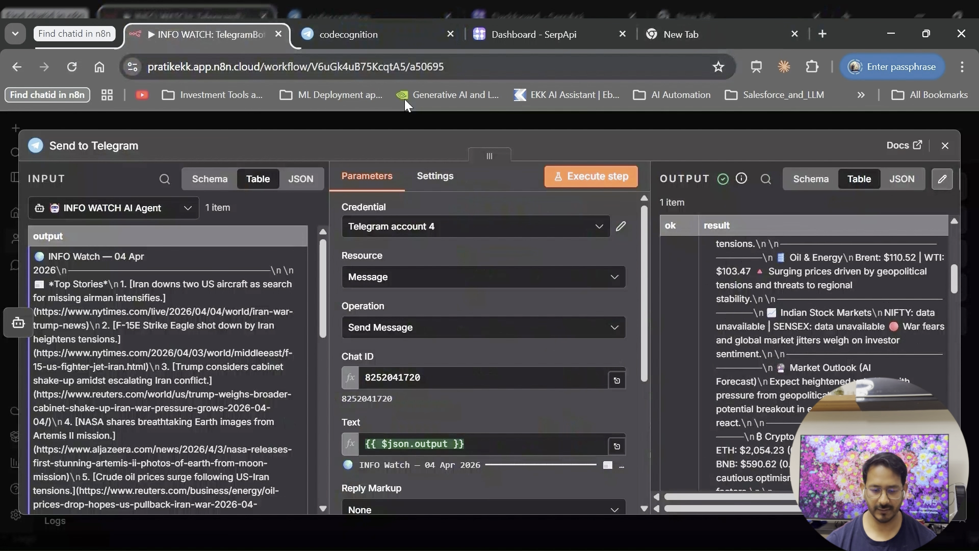
Step: Switch to Telegram Web and read the INFO Watch message from Top Stories to Market Outlook in the codecognition chat
key(ctrl+Tab)
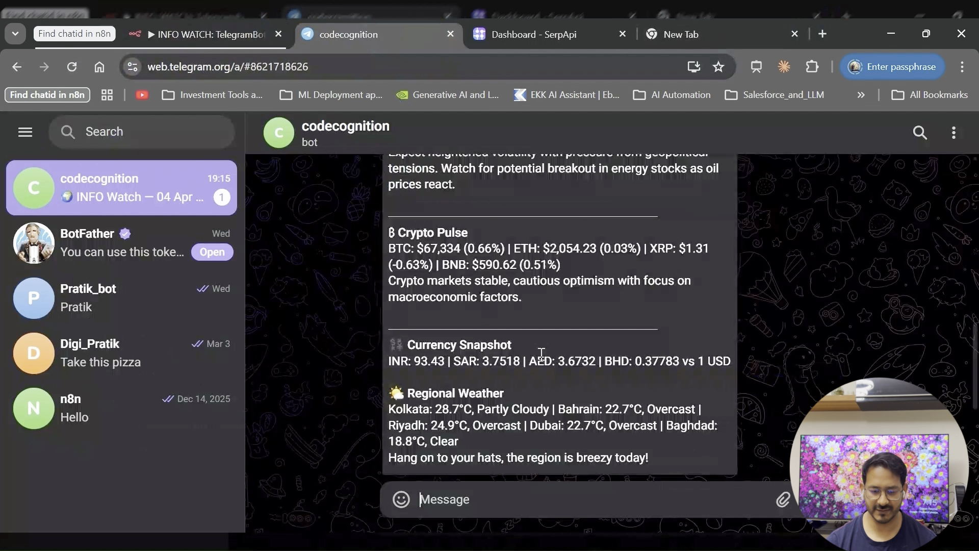
scroll(541, 352, down, 4)
scroll(542, 353, up, 10)
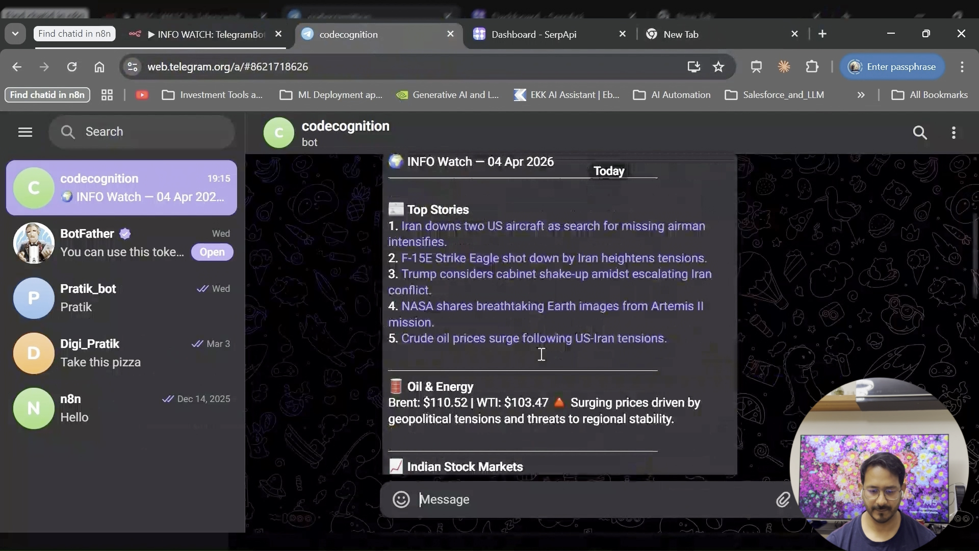
scroll(541, 352, up, 2)
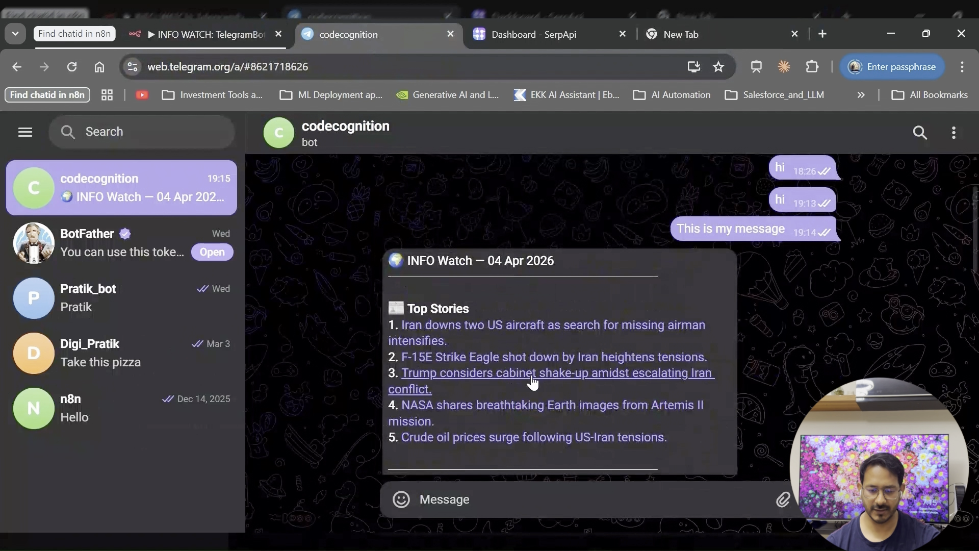
scroll(544, 385, down, 1)
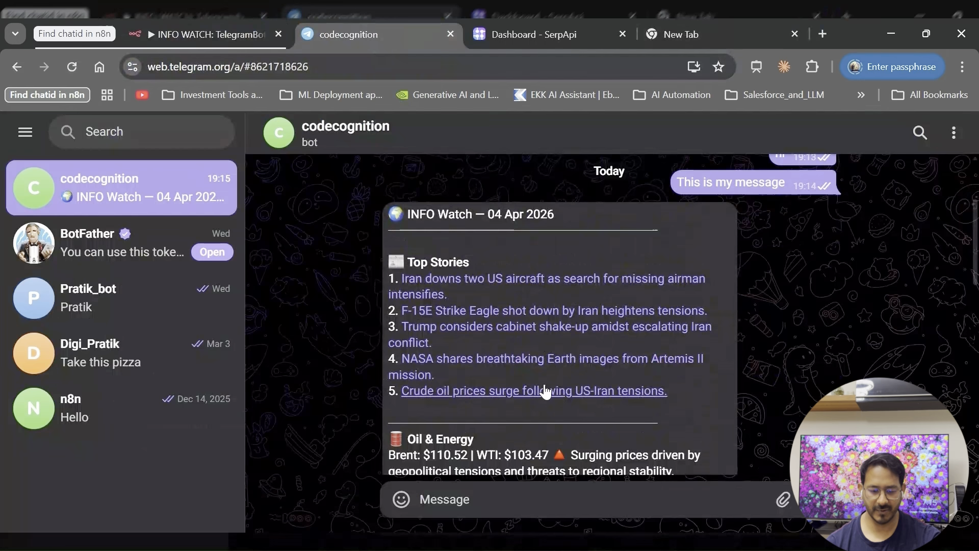
scroll(544, 391, down, 2)
scroll(521, 401, down, 1)
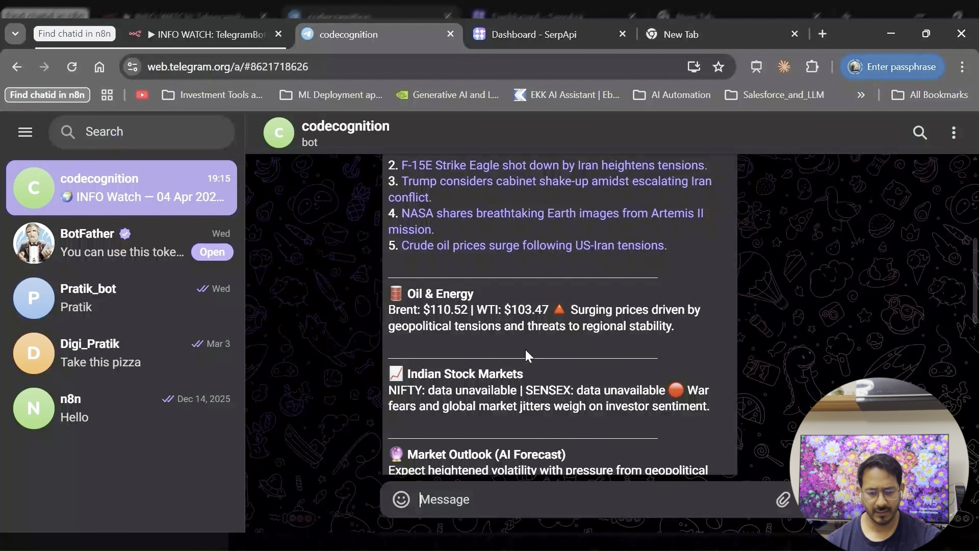
scroll(526, 350, down, 2)
scroll(527, 349, down, 1)
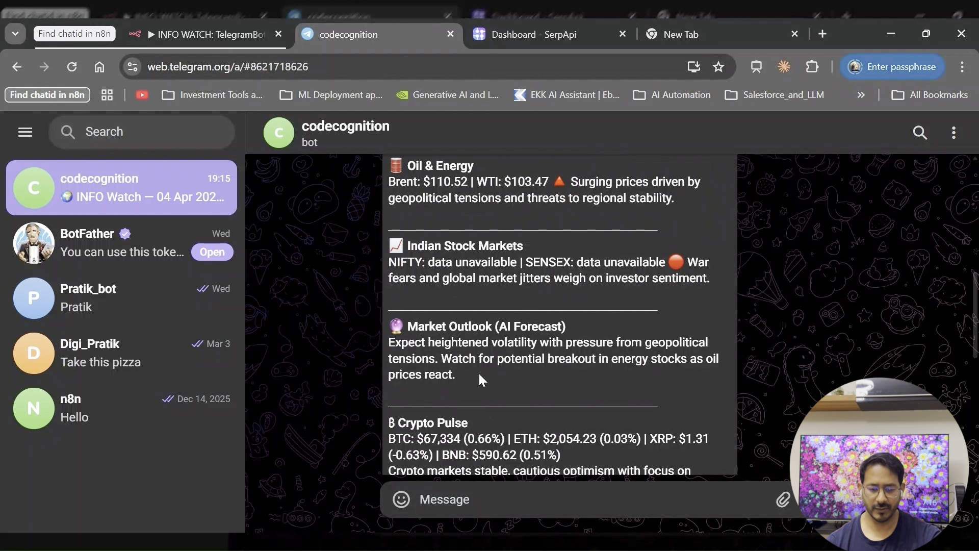
Step: Examine the message's Crypto Pulse, Currency Snapshot and Regional Weather sections, highlighting the BTC label, the INR rate and Kolkata's temperature
scroll(432, 330, down, 2)
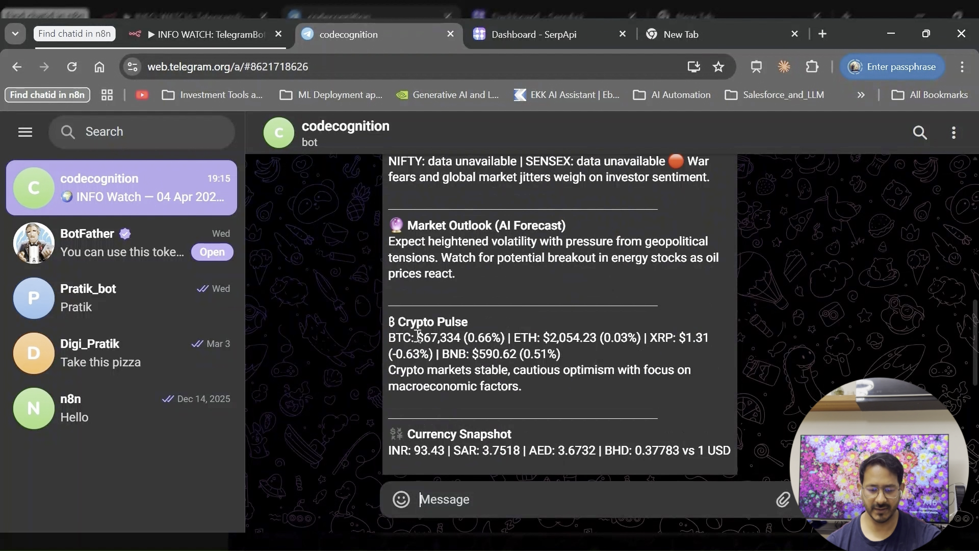
drag(418, 335, 464, 326)
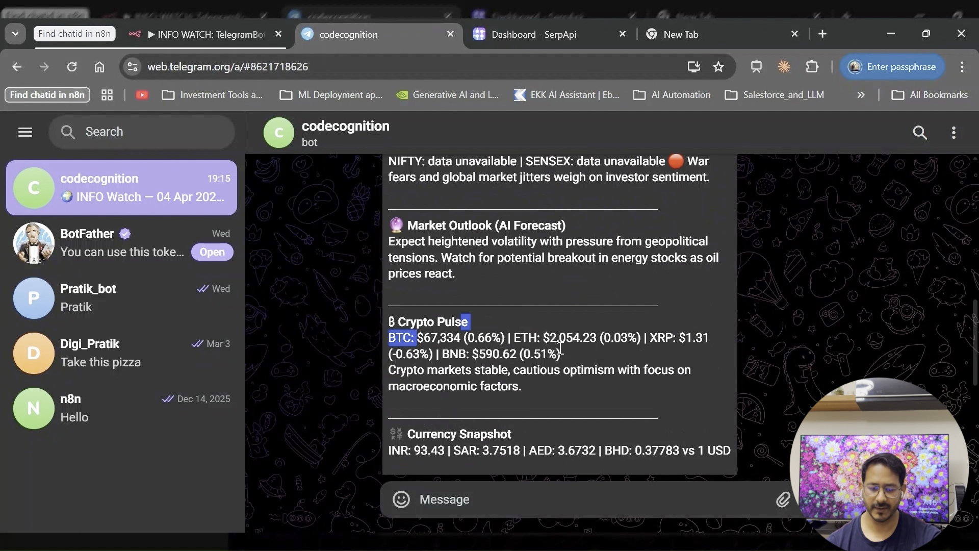
scroll(513, 383, down, 1)
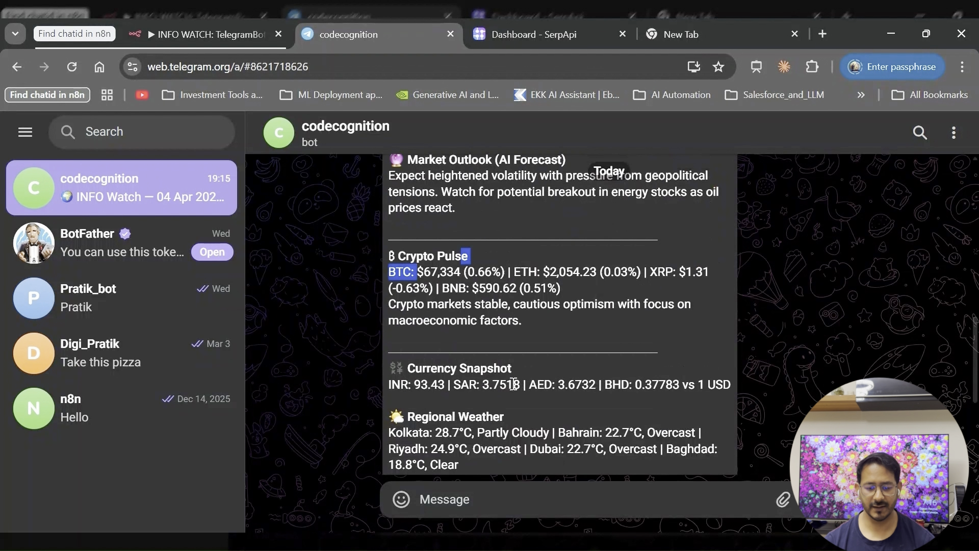
click(416, 386)
double_click(415, 386)
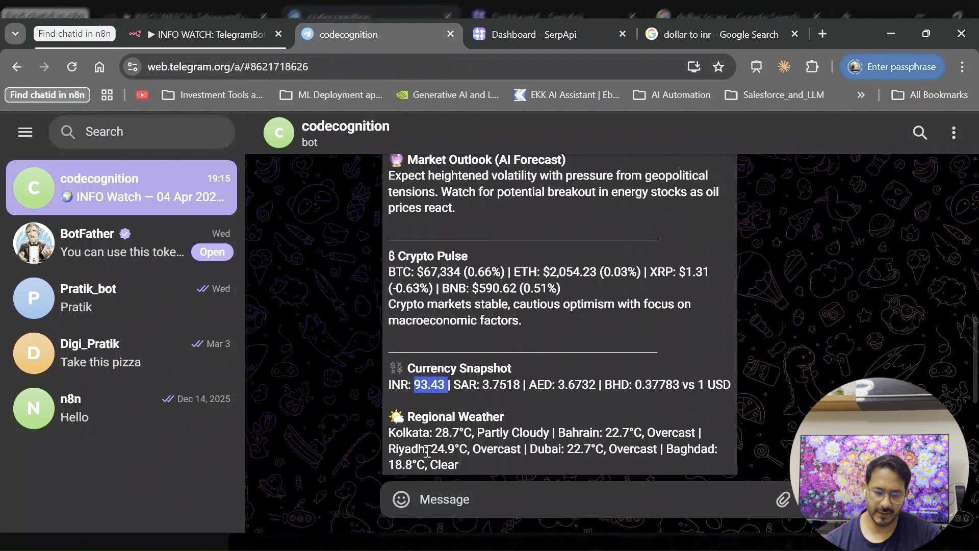
scroll(427, 450, down, 1)
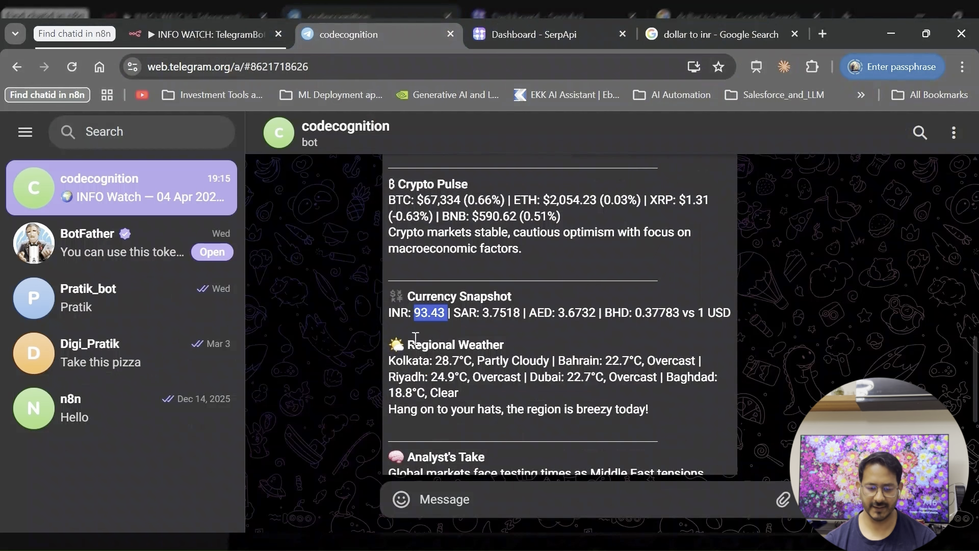
click(402, 358)
drag(402, 358, 464, 360)
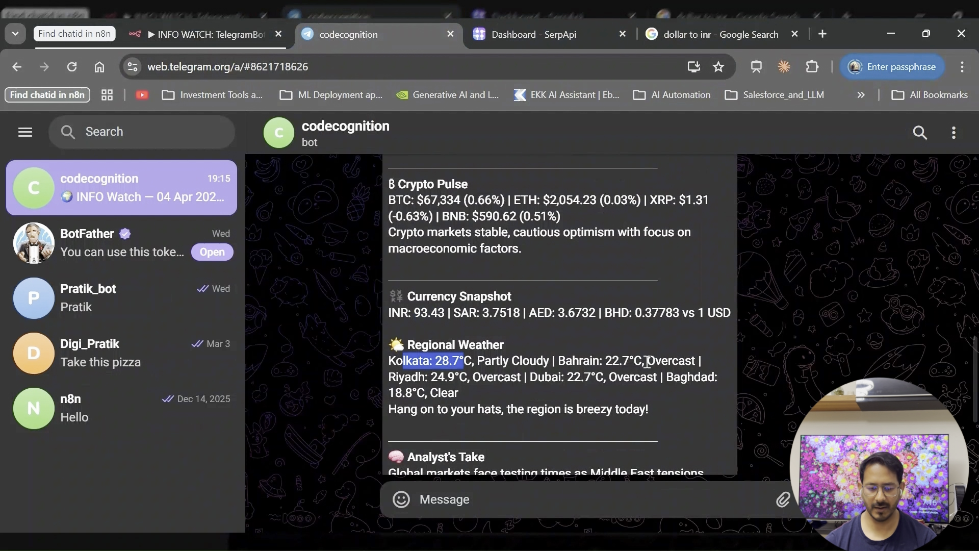
Step: Read the message's Analyst's Take and highlight the closing line "This message was sent automatically with n8n"
scroll(646, 362, down, 1)
scroll(472, 340, down, 2)
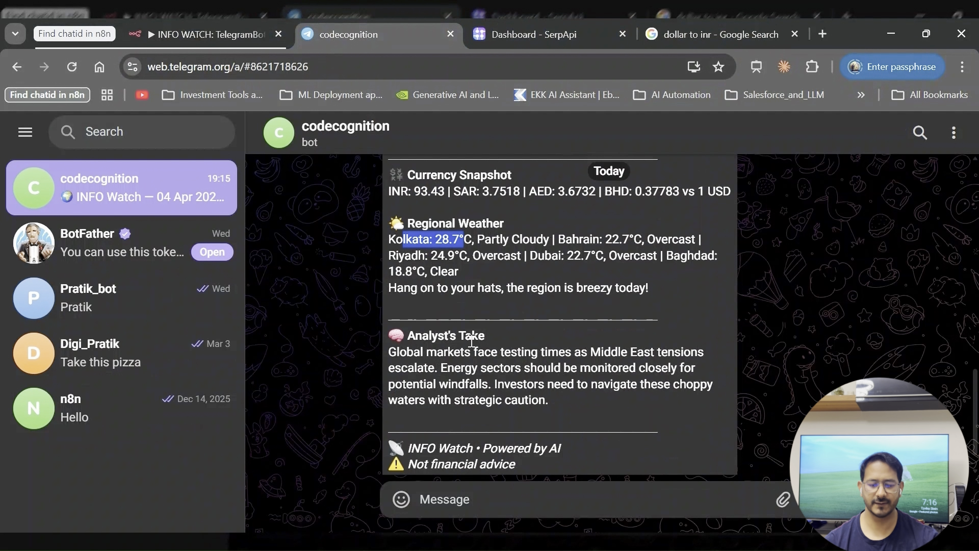
scroll(471, 341, down, 1)
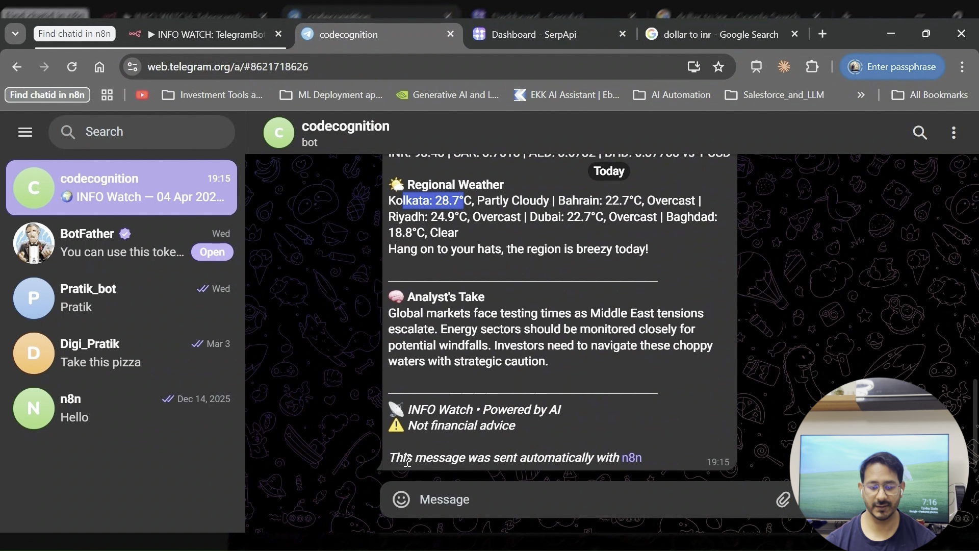
drag(408, 460, 615, 464)
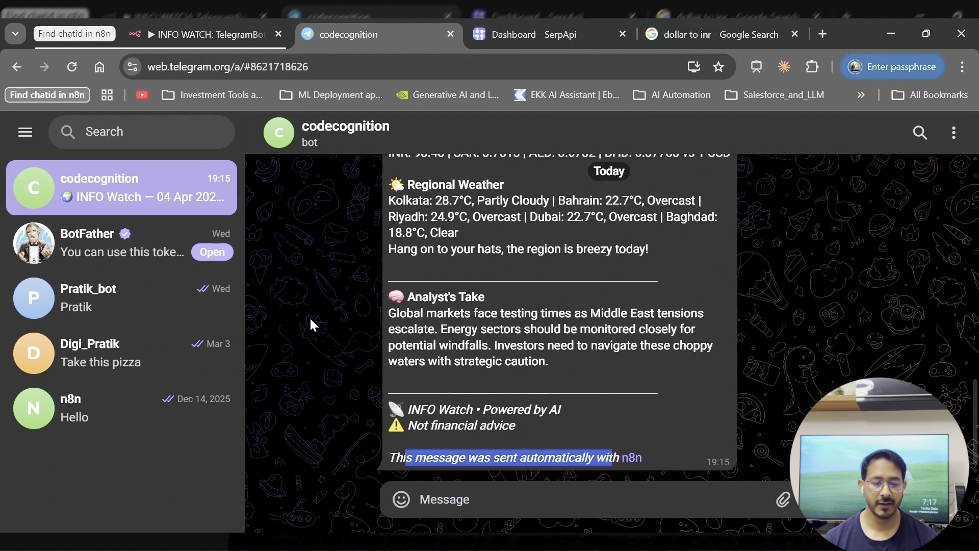
Step: Return to n8n and close the Send to Telegram node to view the executed INFO WATCH workflow
click(199, 35)
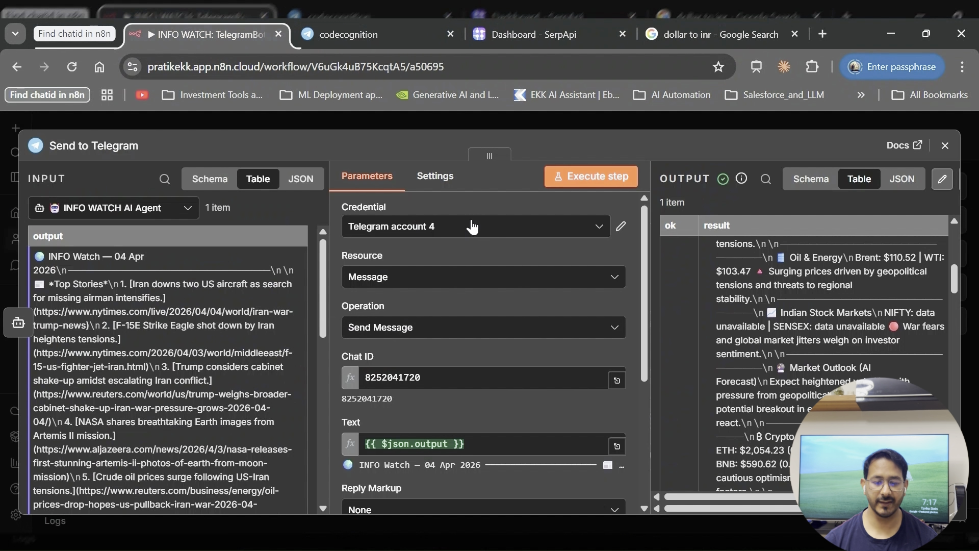
click(408, 127)
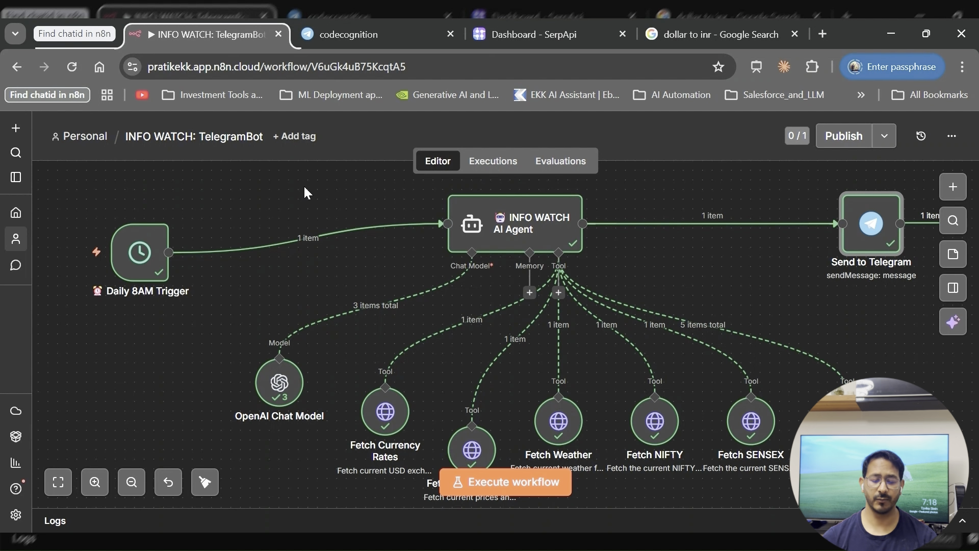
scroll(322, 274, down, 1)
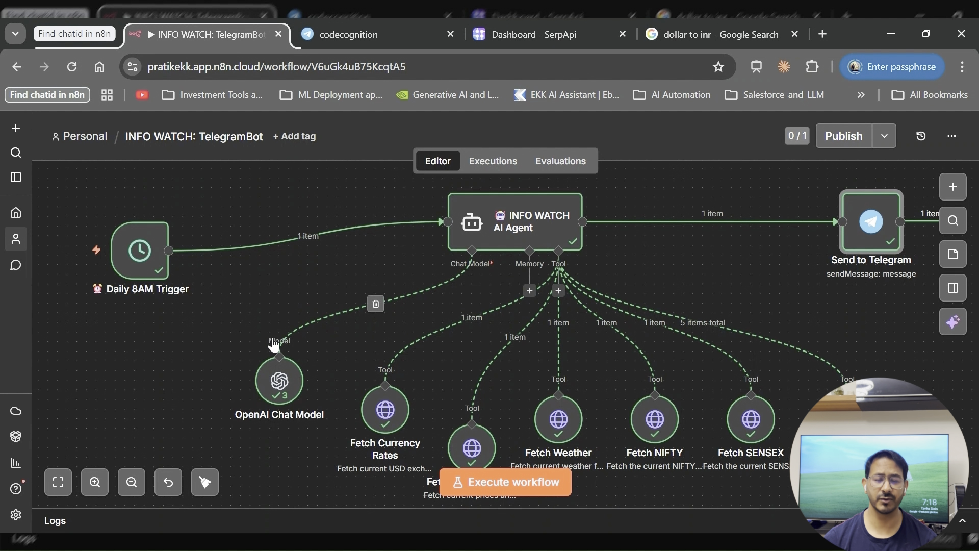